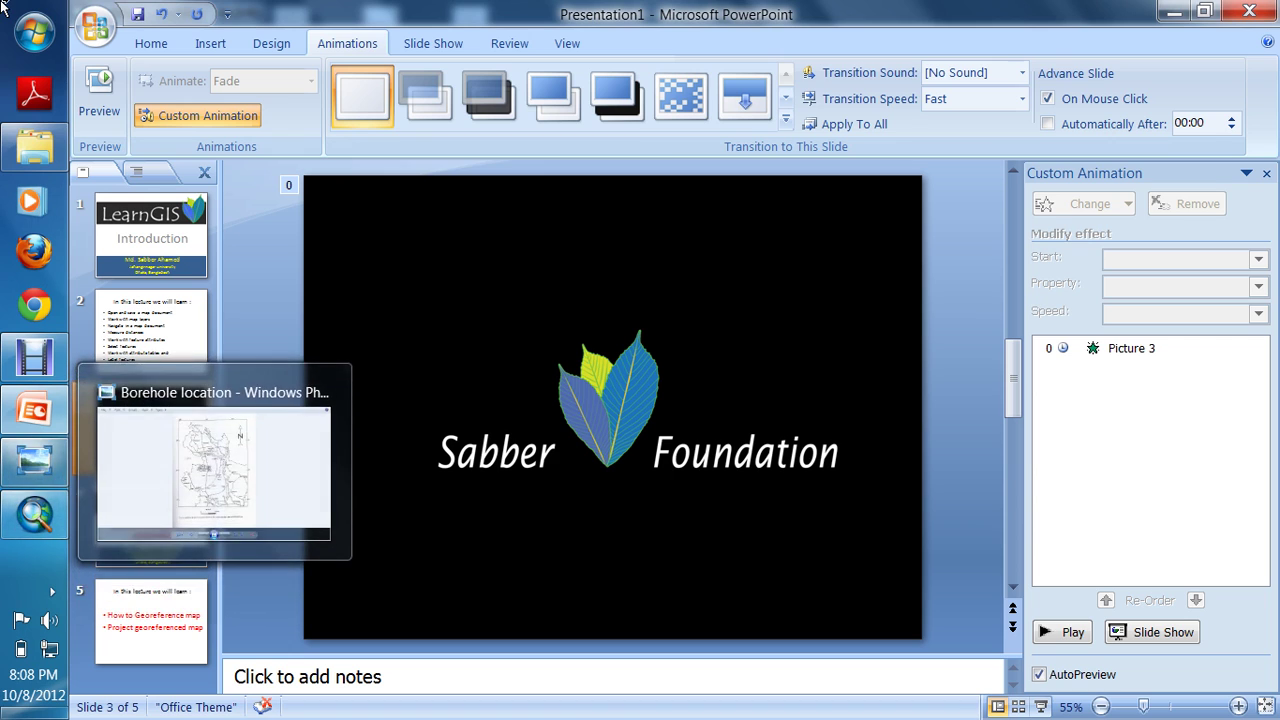
- Examine the scanned borehole location map and its coordinate frame in Windows Photo Viewer
click(34, 460)
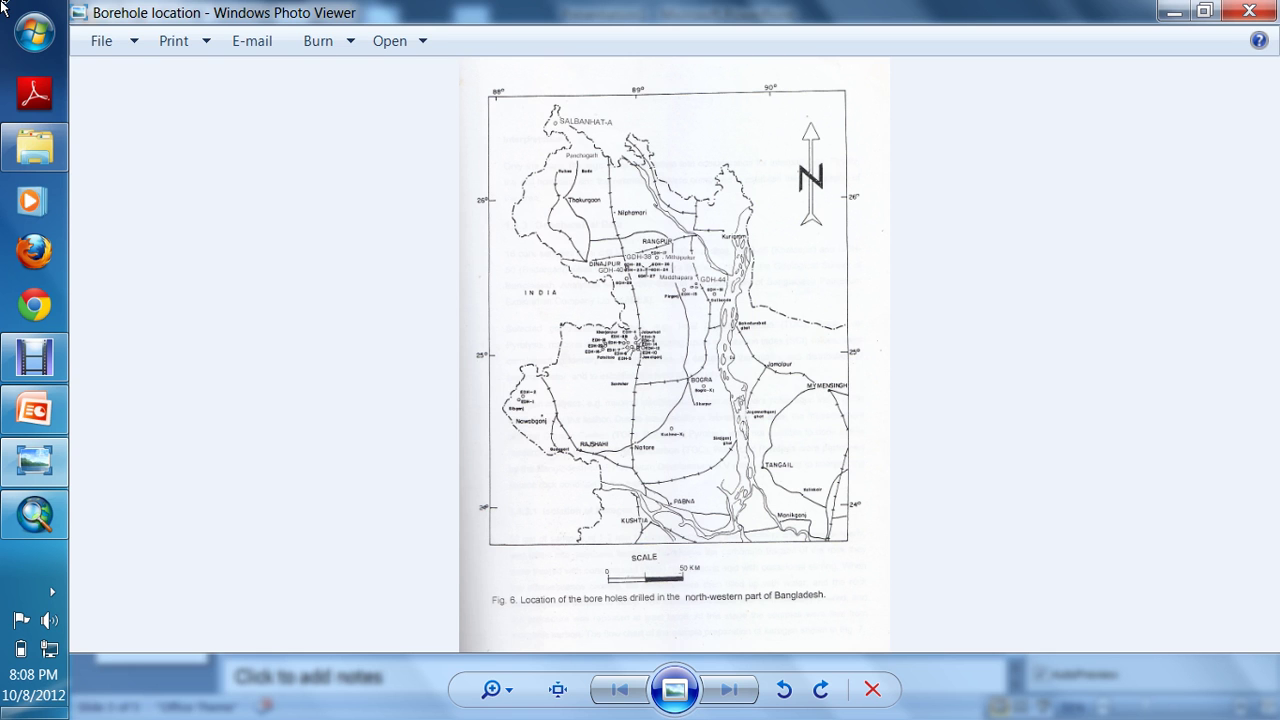
scroll(674, 314, up, 5)
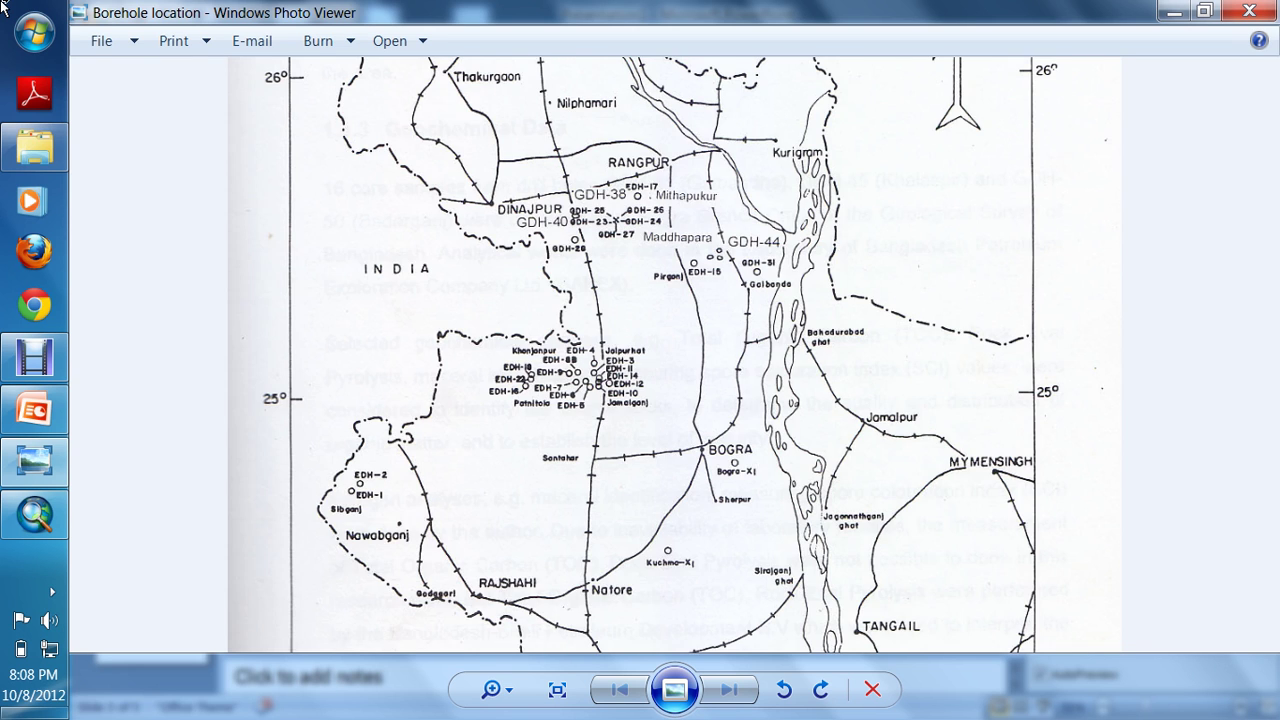
drag(674, 314, 674, 590)
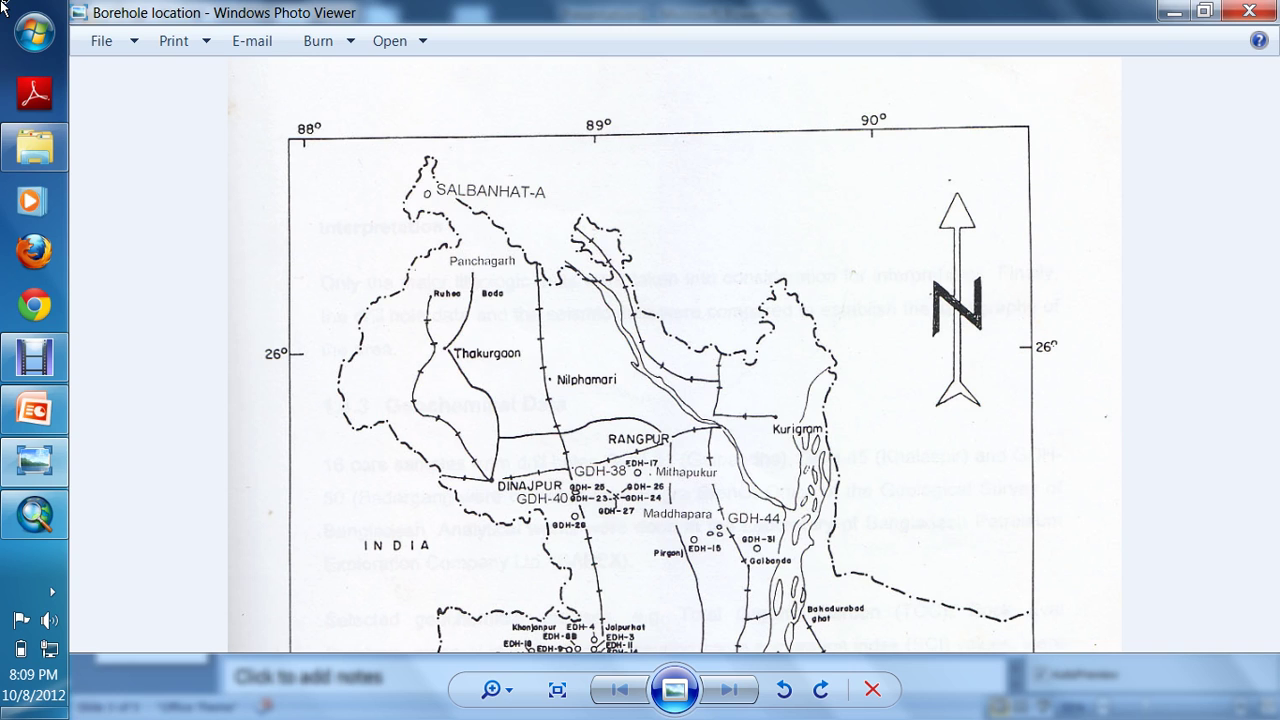
click(1173, 11)
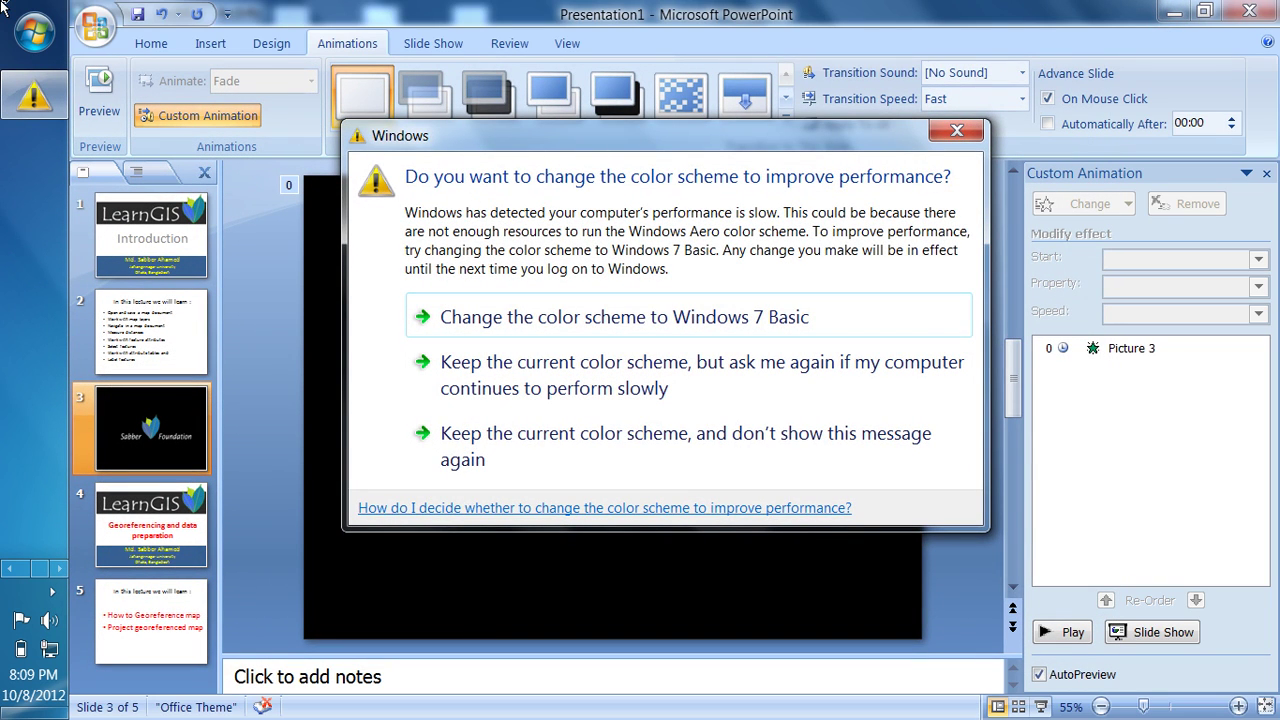
click(956, 131)
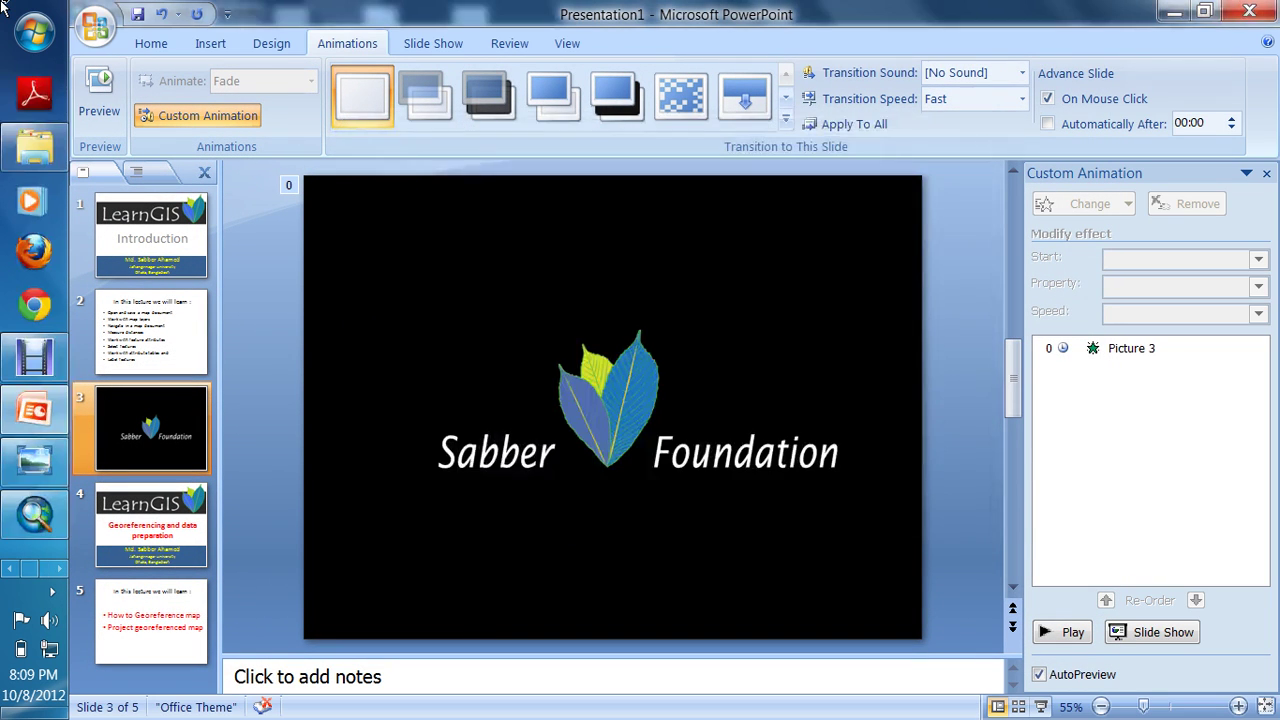
- Switch to ArcMap and add Borehole location.jpg from the map folder, accepting the missing spatial reference
click(35, 514)
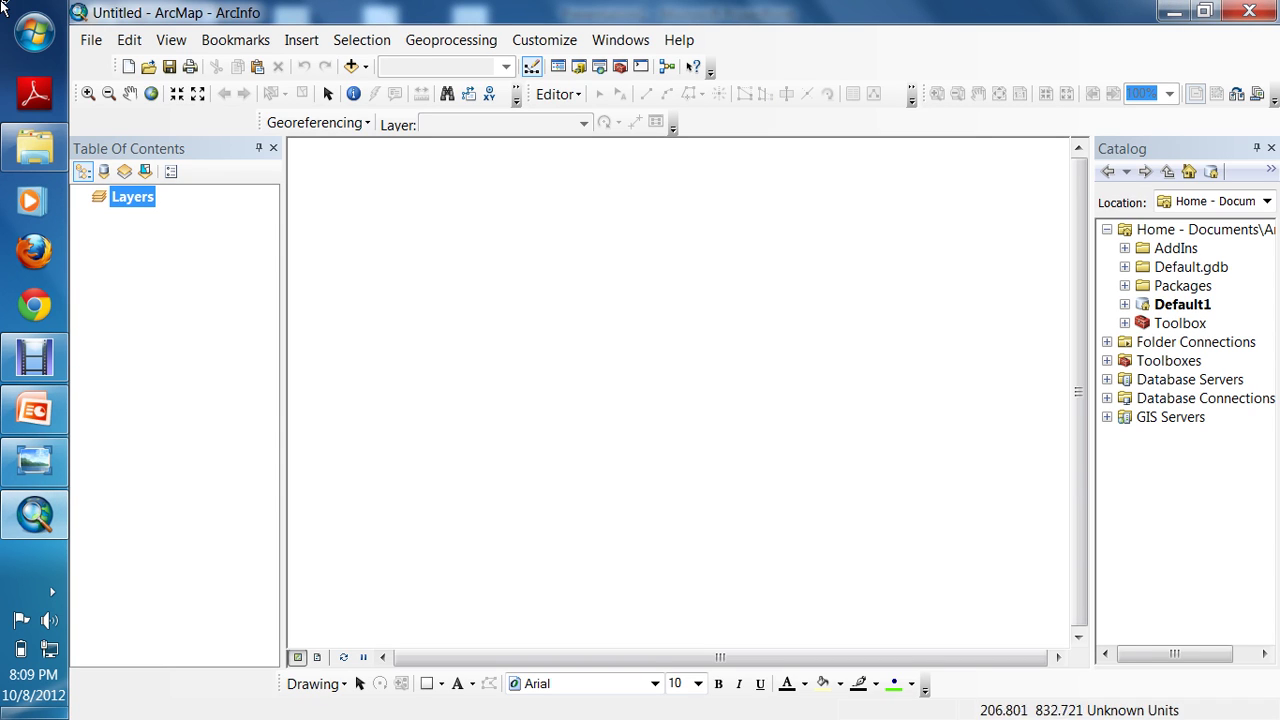
click(352, 66)
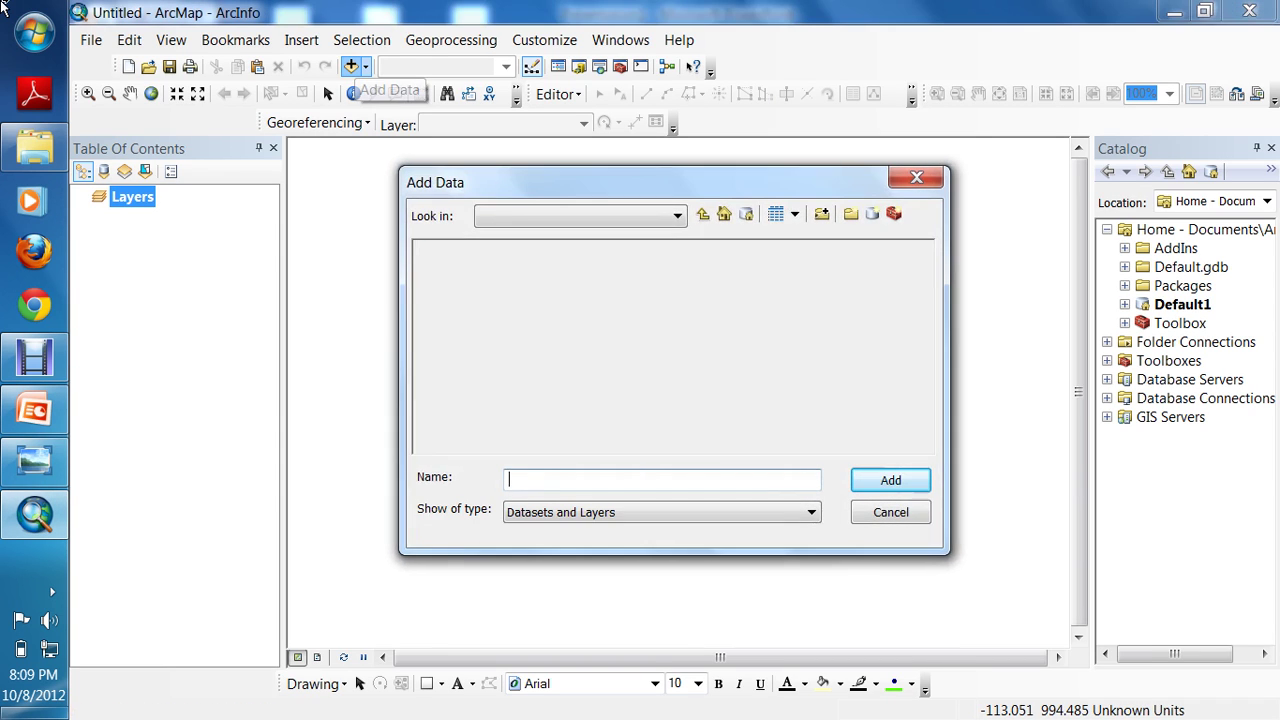
click(496, 250)
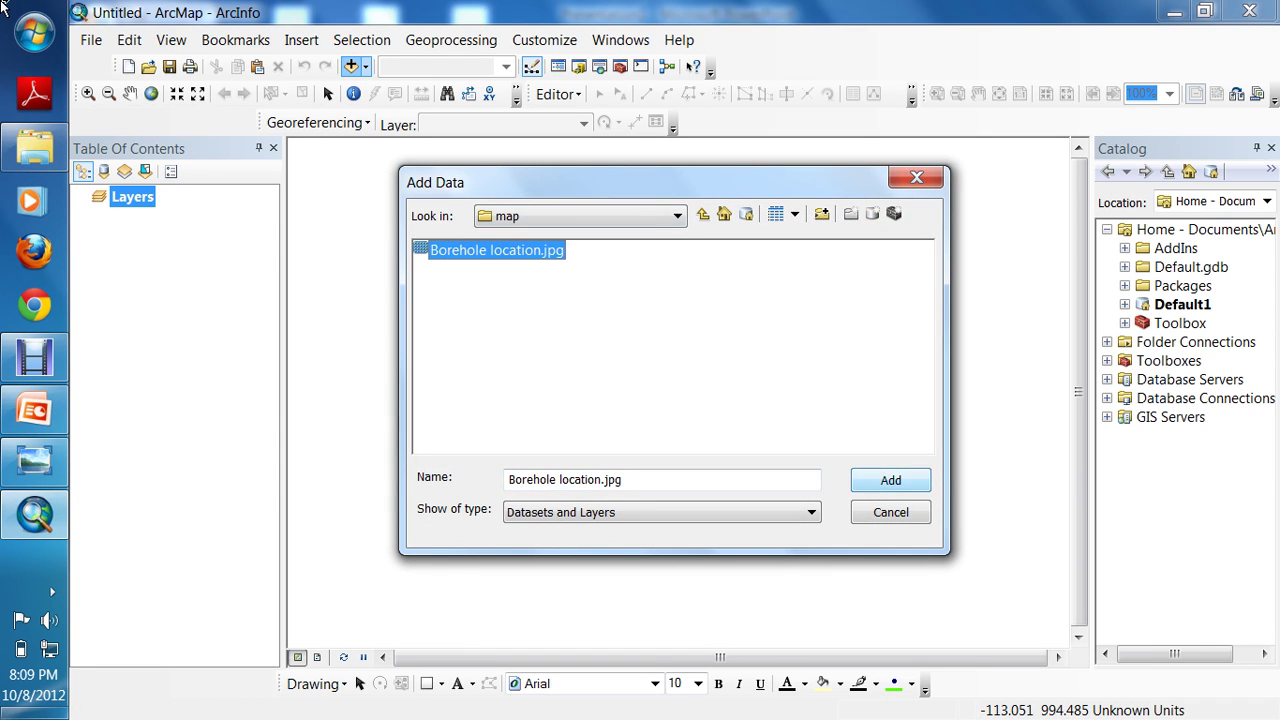
key(Return)
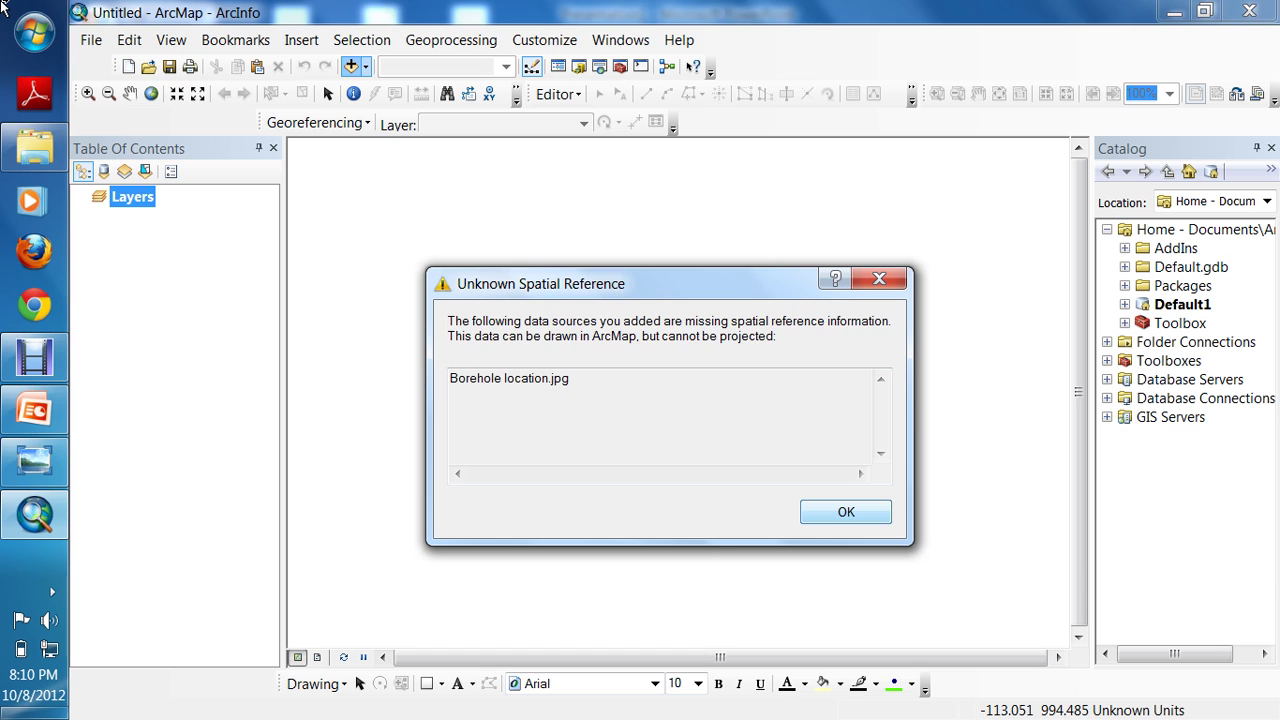
key(Return)
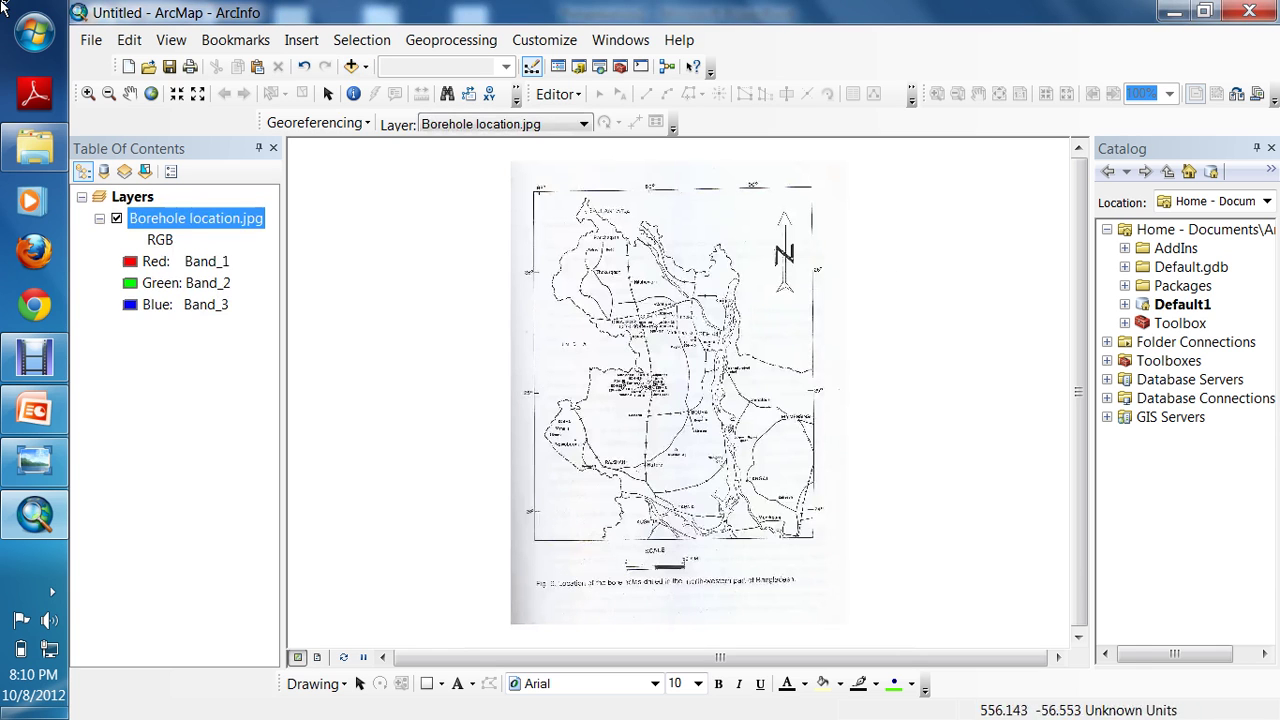
- Close and redisplay the Georeferencing toolbar, leaving it floating over the middle of the scanned map
click(88, 93)
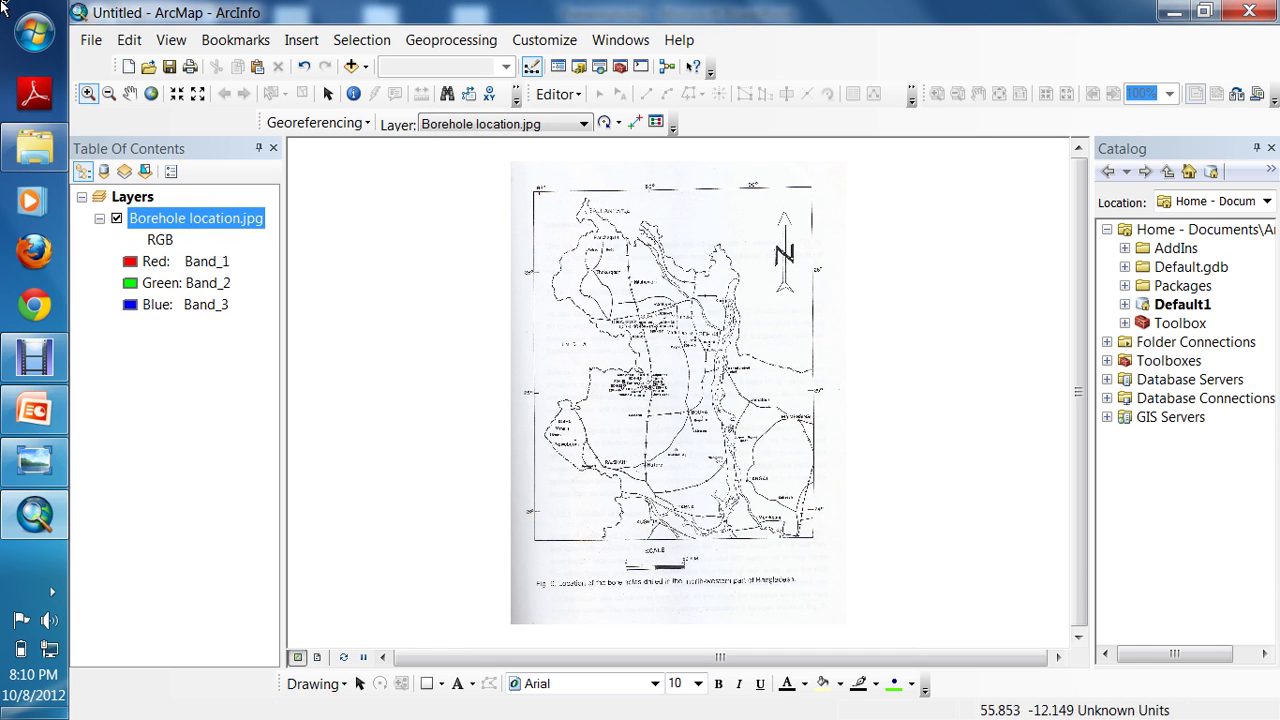
drag(488, 155, 866, 620)
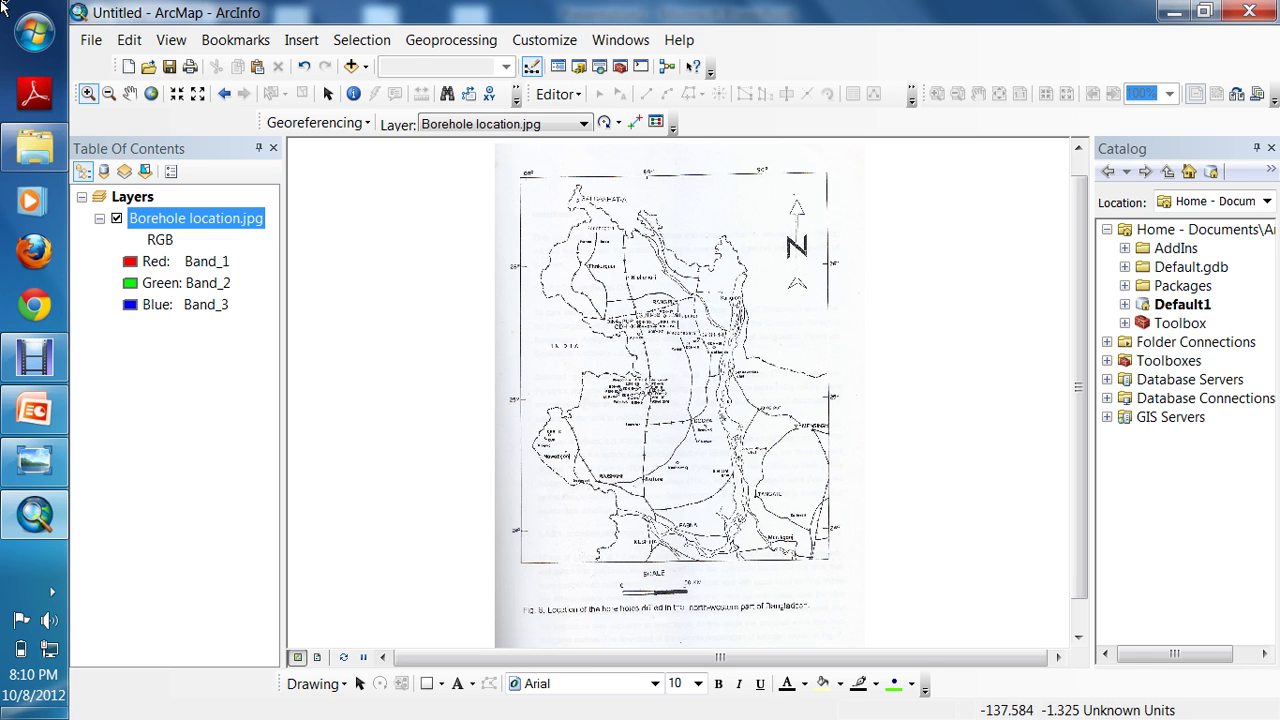
drag(263, 122, 412, 262)
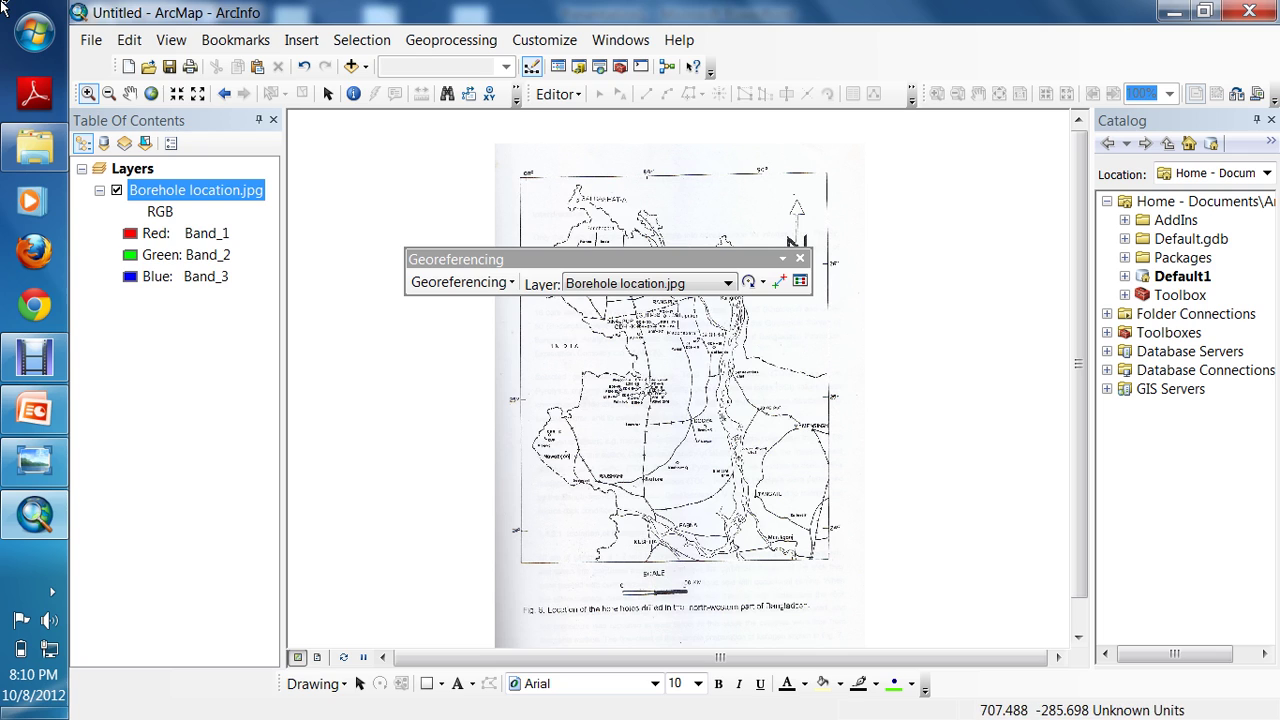
click(799, 258)
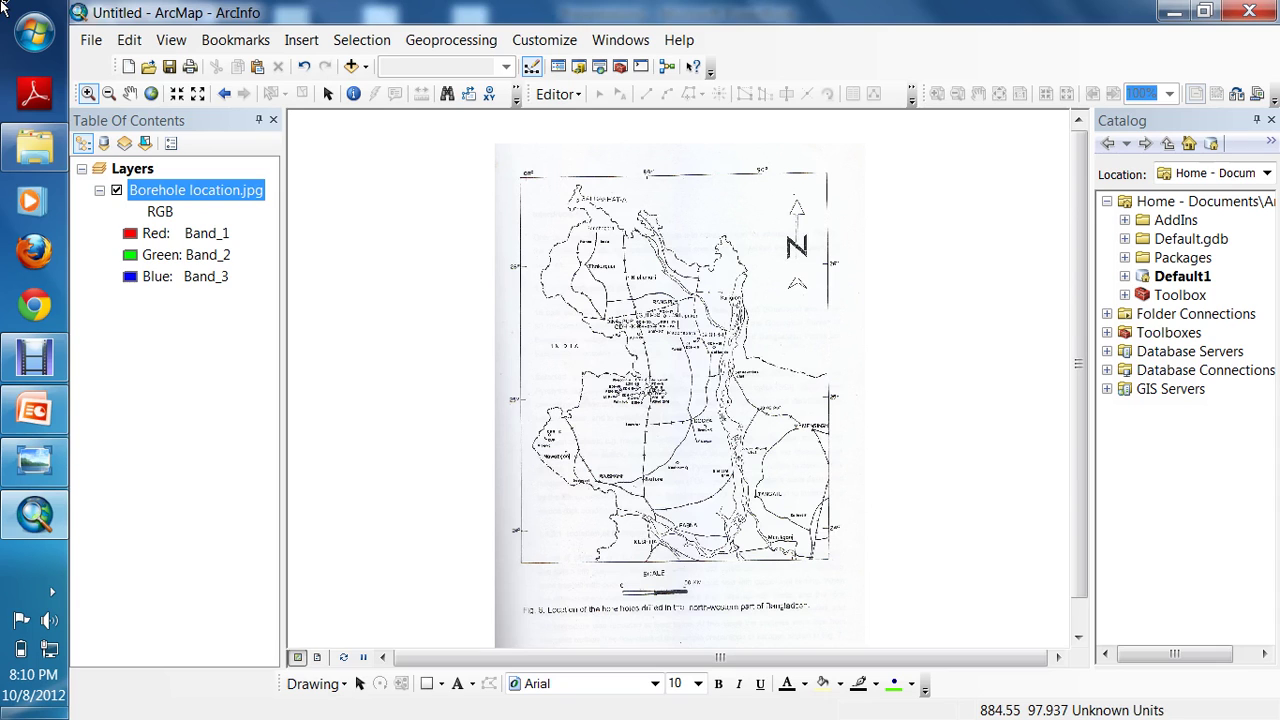
right_click(822, 93)
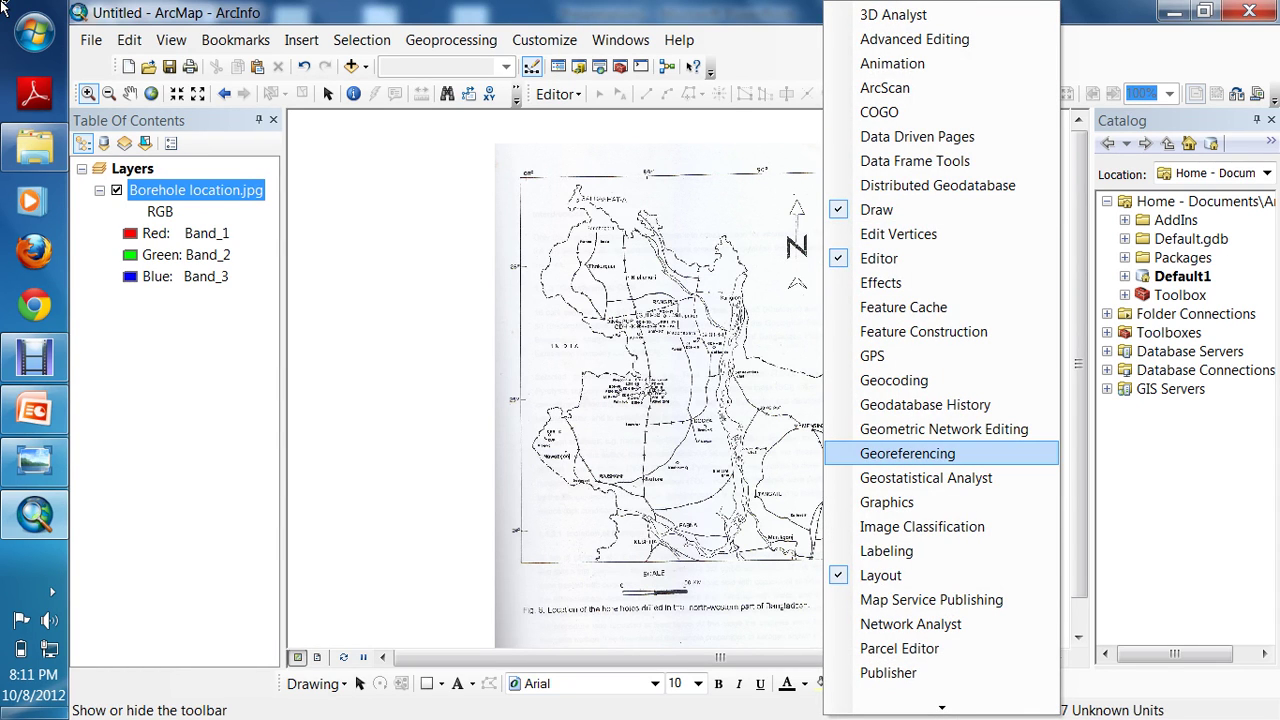
key(Return)
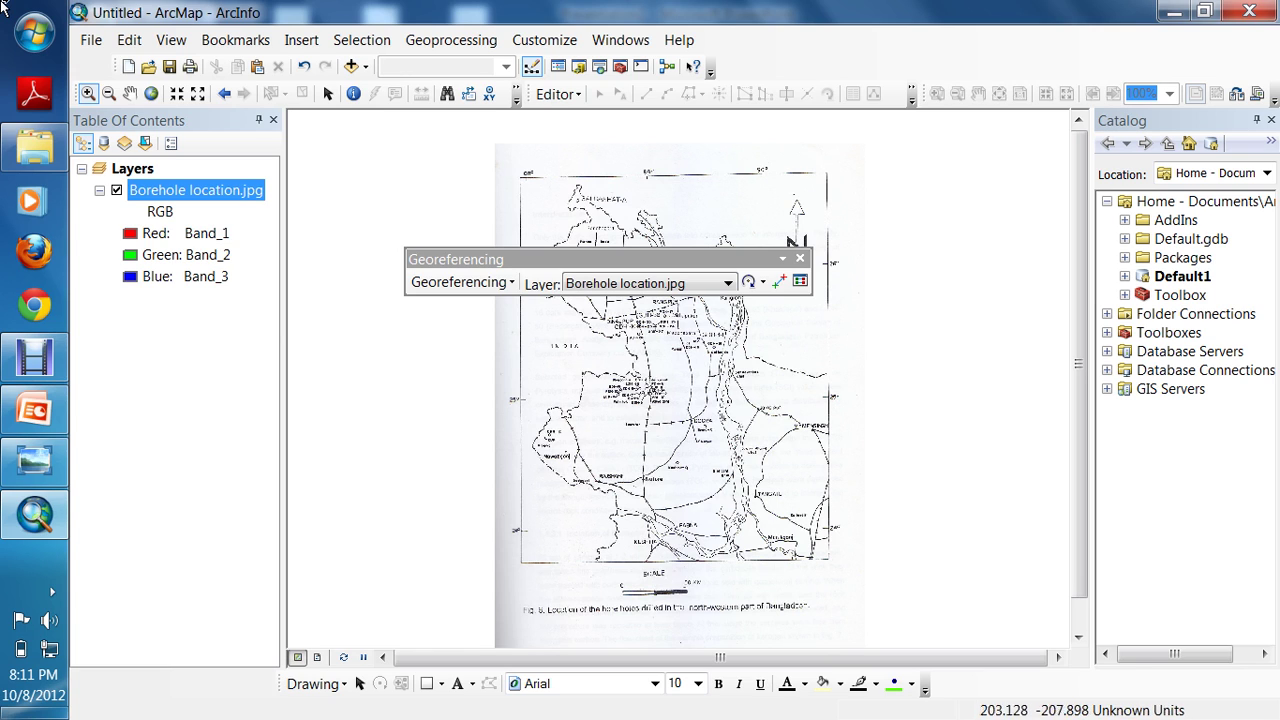
drag(460, 259, 462, 333)
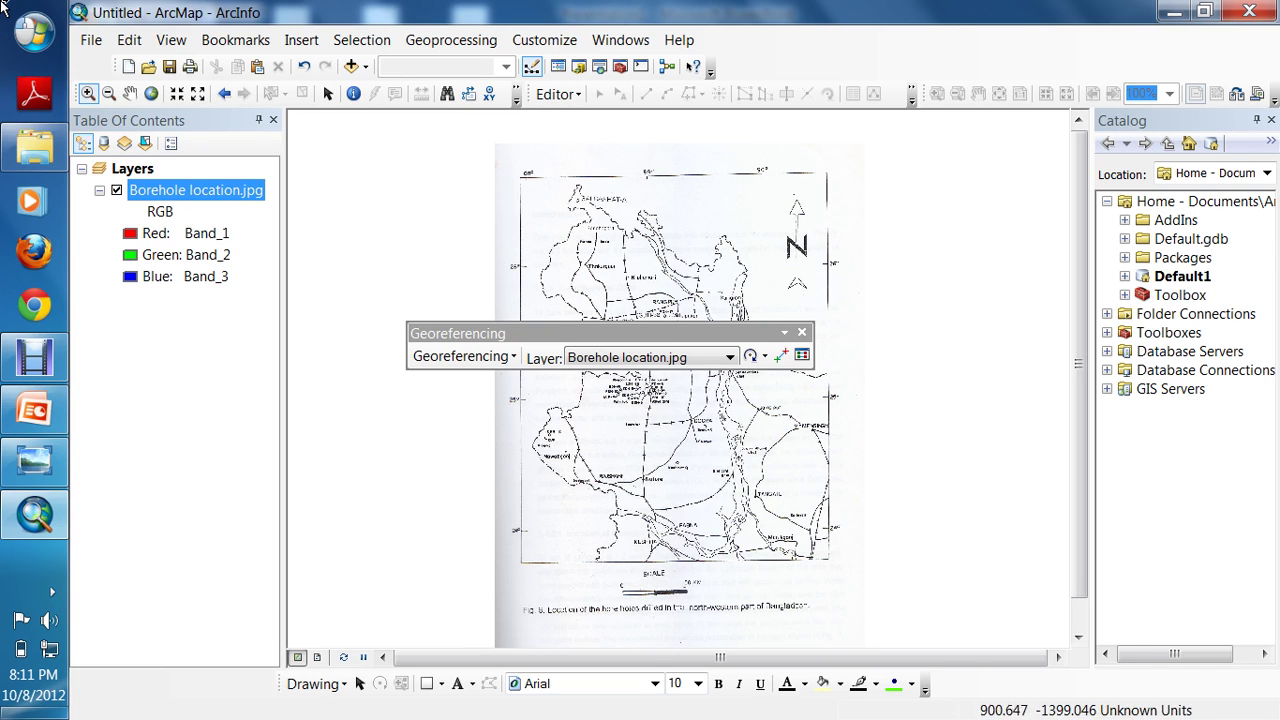
- Turn off Auto Adjust for georeferencing the borehole map
drag(480, 128, 870, 635)
click(870, 635)
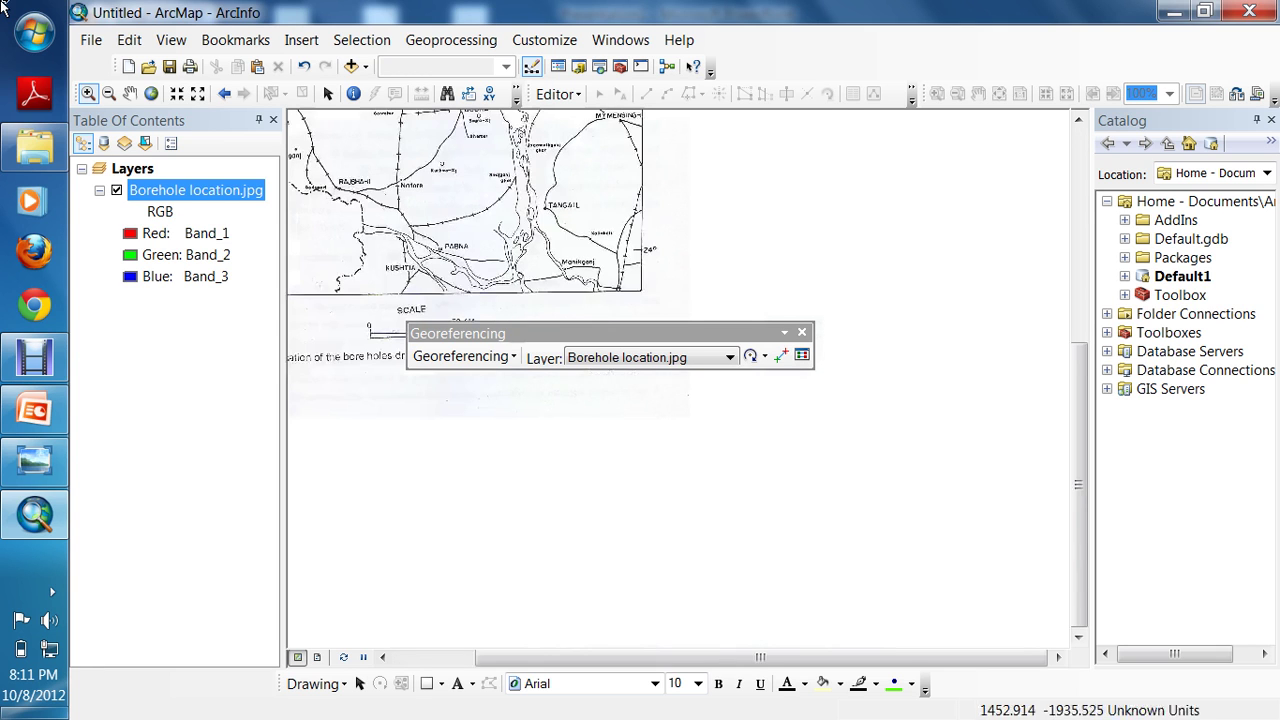
click(130, 93)
drag(506, 251, 800, 454)
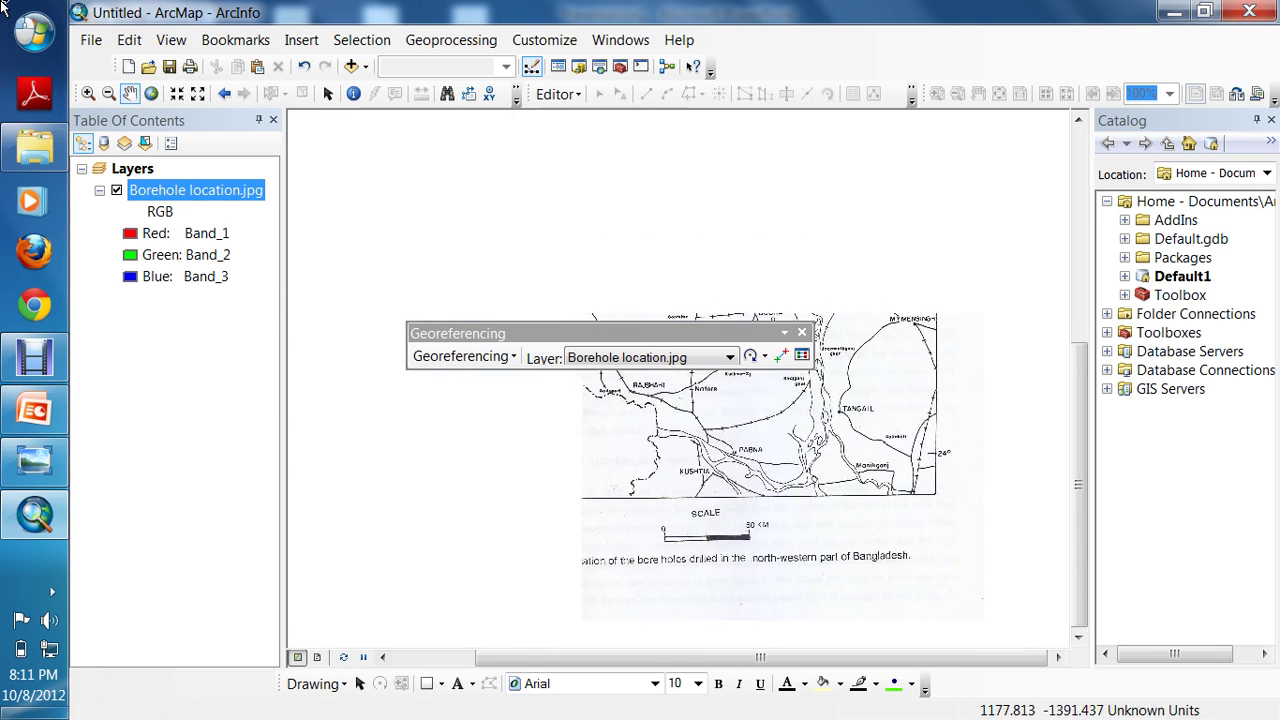
drag(712, 253, 746, 458)
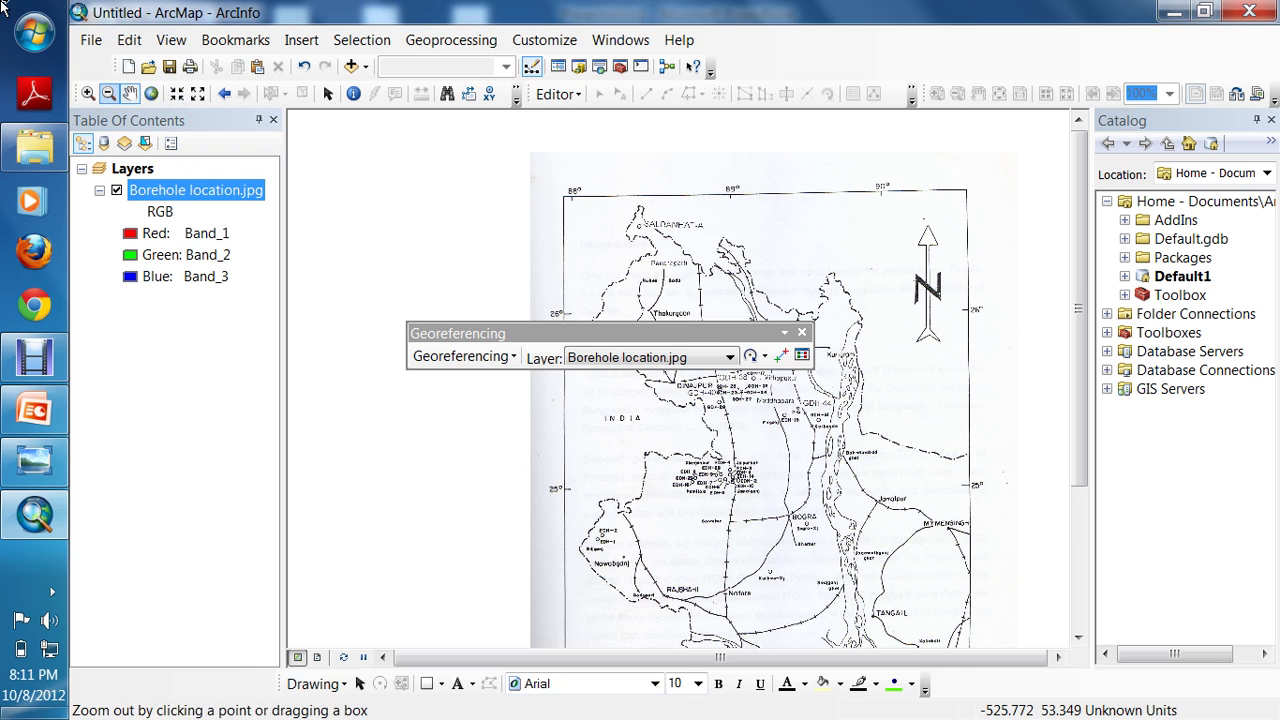
click(88, 93)
drag(472, 134, 794, 322)
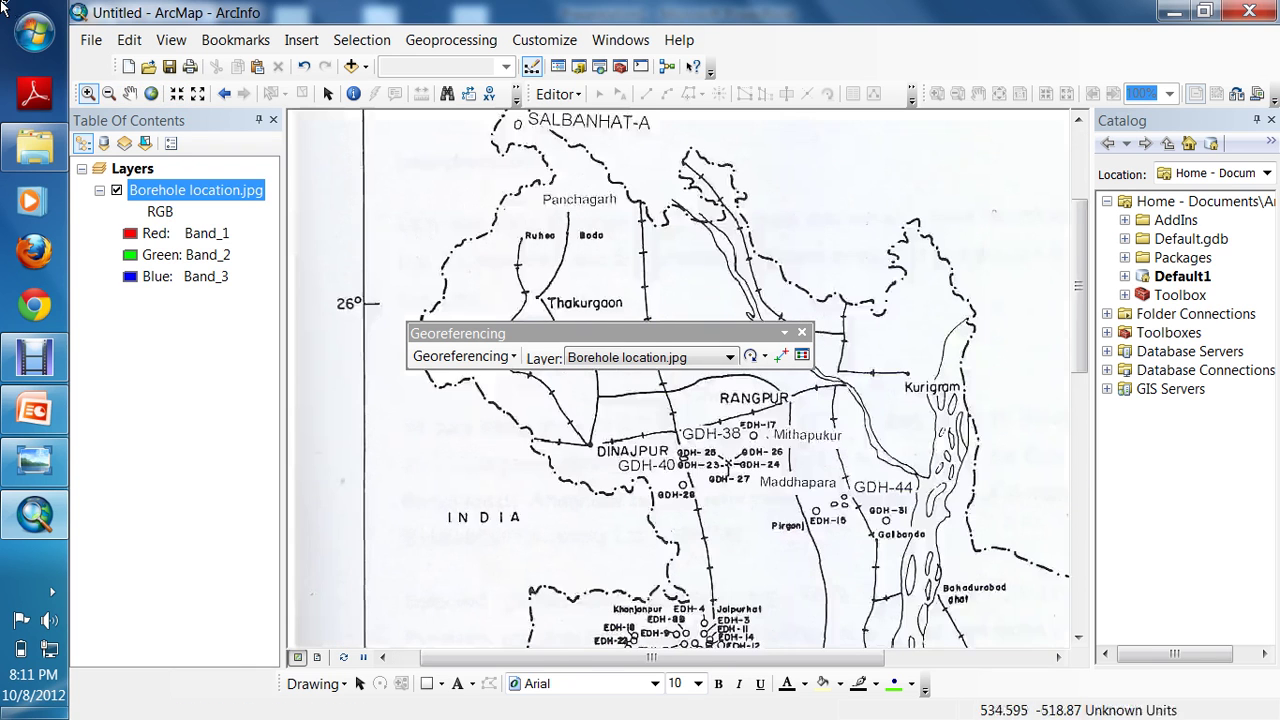
click(130, 93)
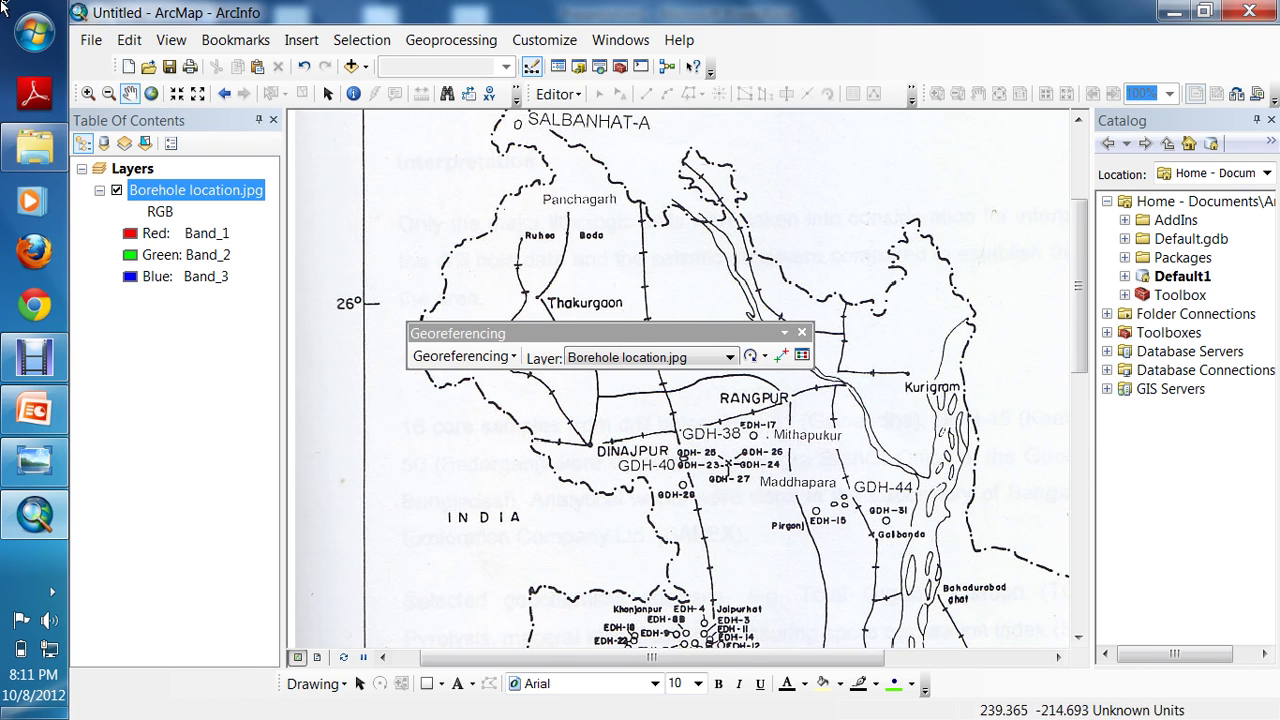
drag(640, 400, 672, 556)
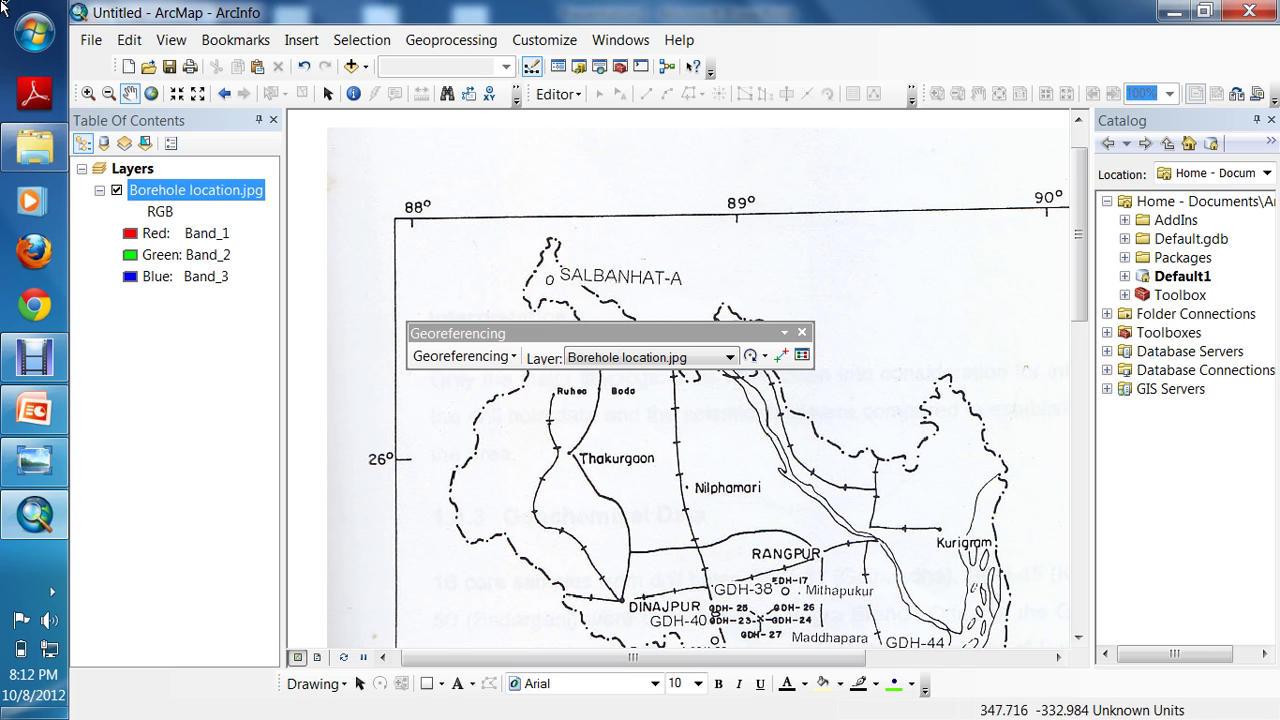
click(462, 356)
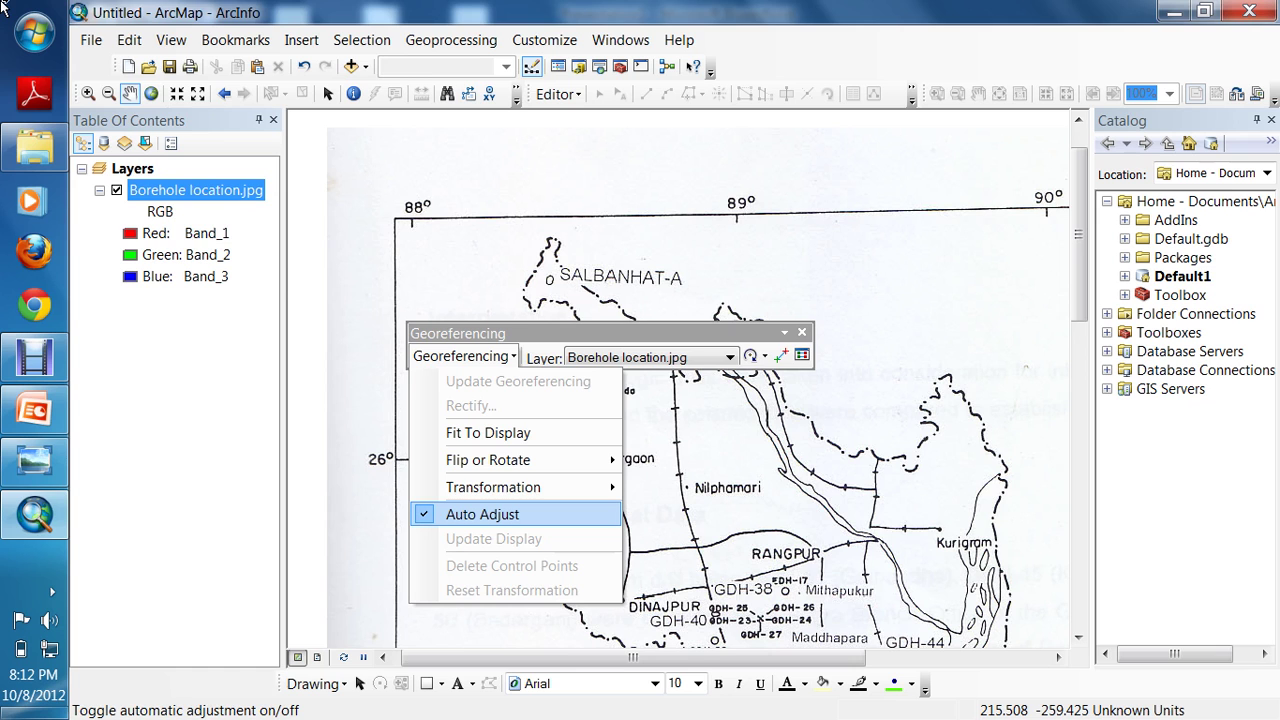
click(483, 514)
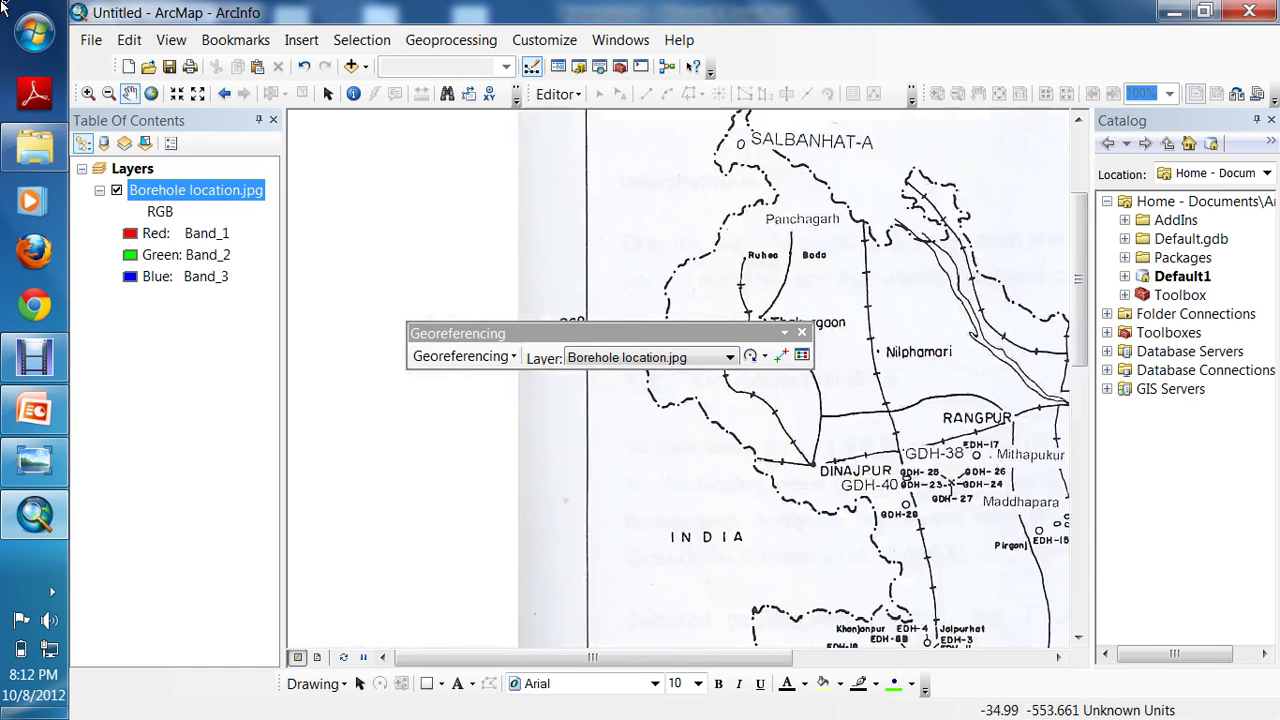
- Draw a rectangle on the map spanning from the 89° tick on the upper frame to the 26° tick on the western frame
drag(683, 444, 489, 626)
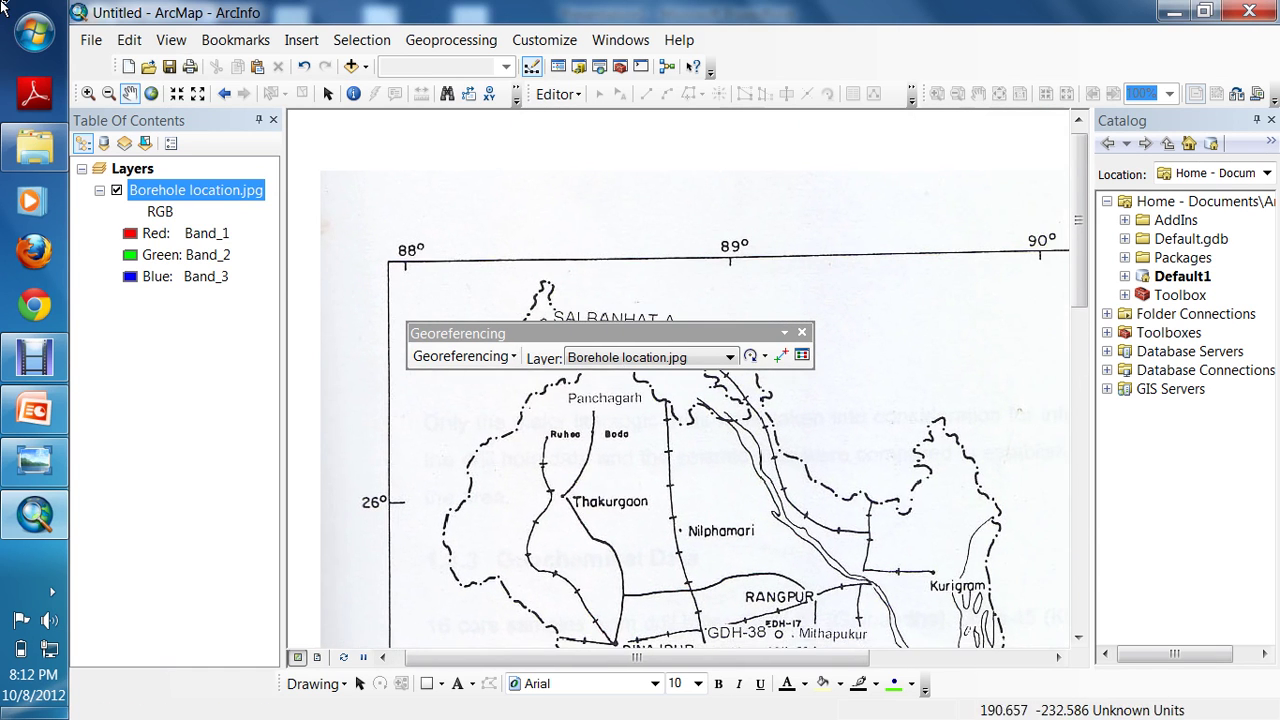
click(463, 356)
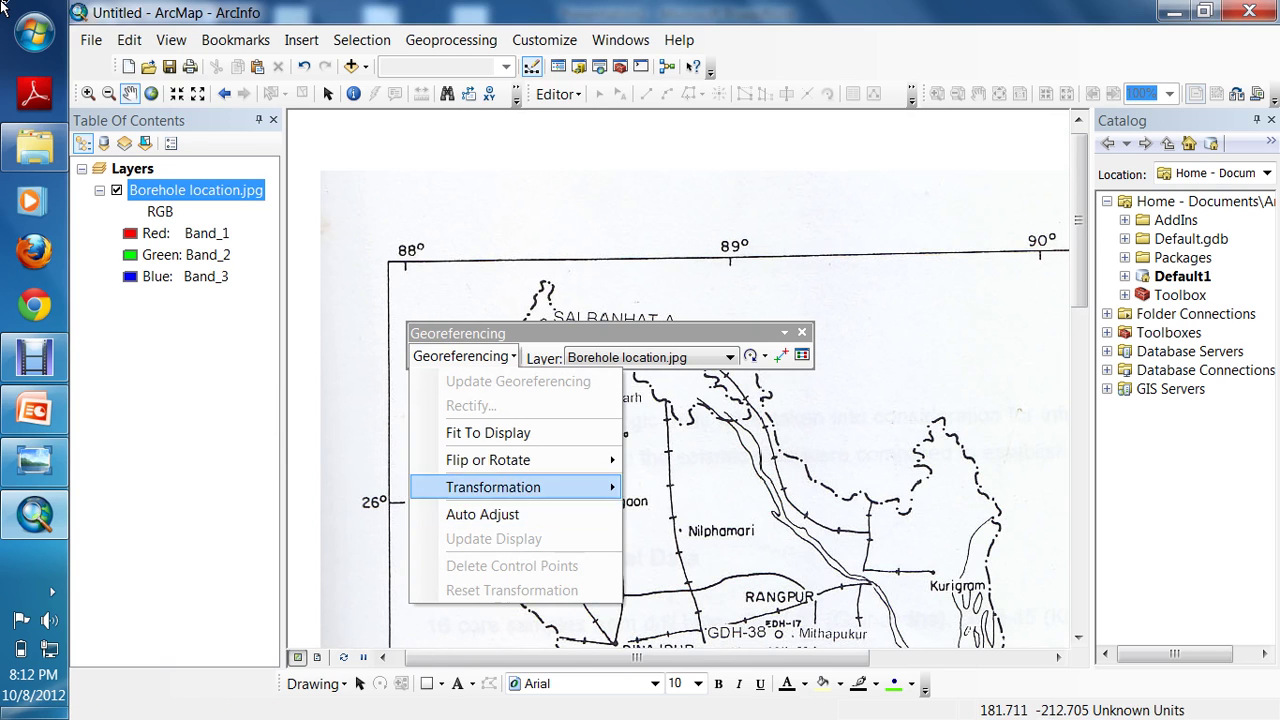
click(461, 356)
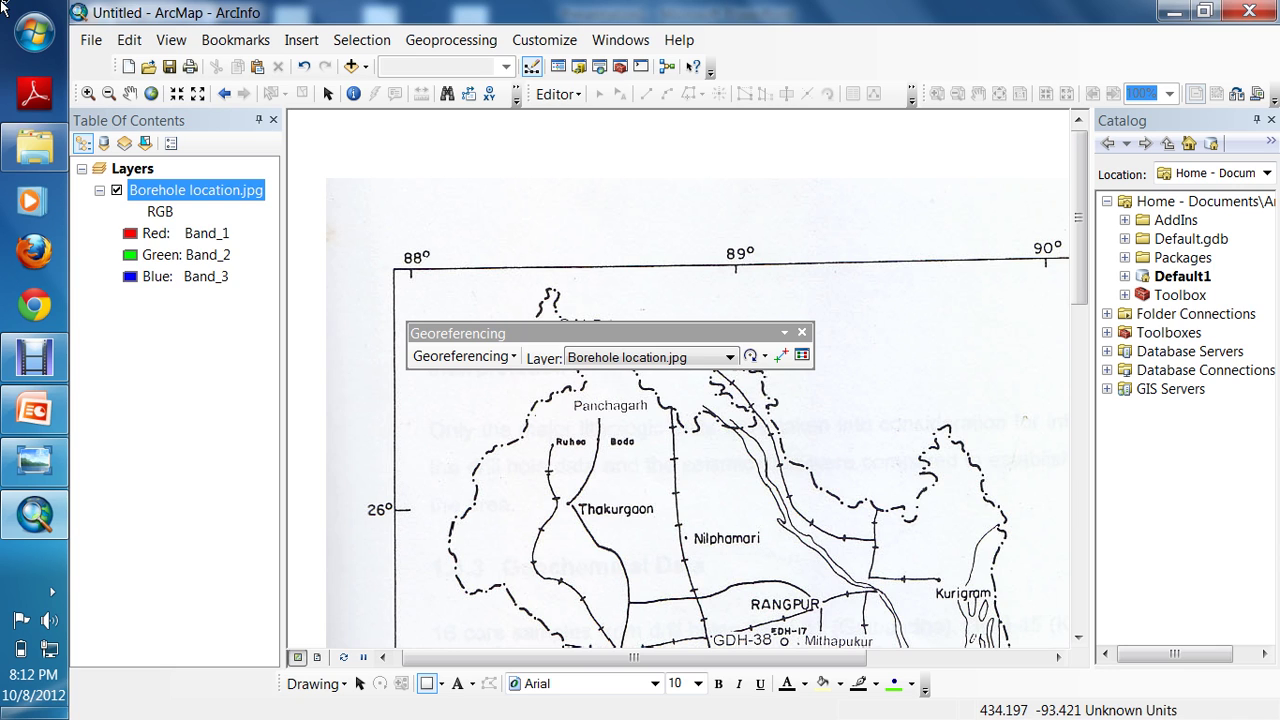
drag(760, 271, 397, 510)
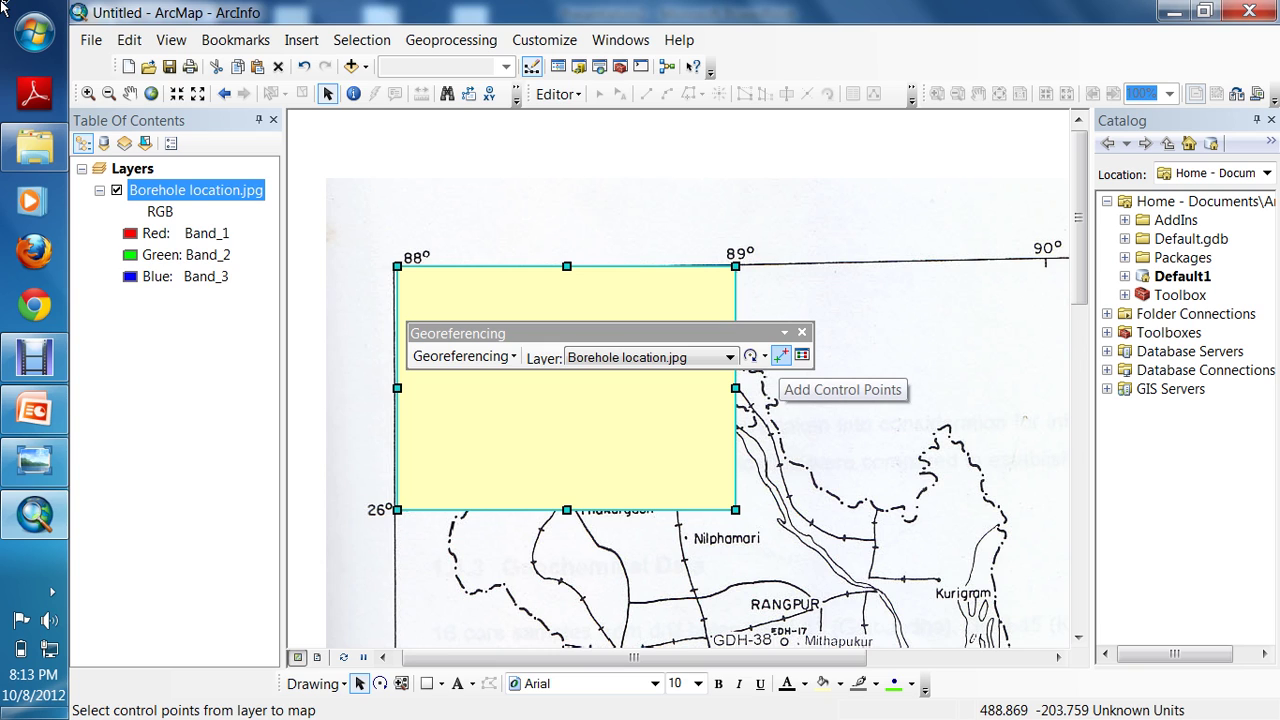
- Try to add a control point at the rectangle's lower-right corner, where 89° meets 26°, and check it in the link table
click(780, 355)
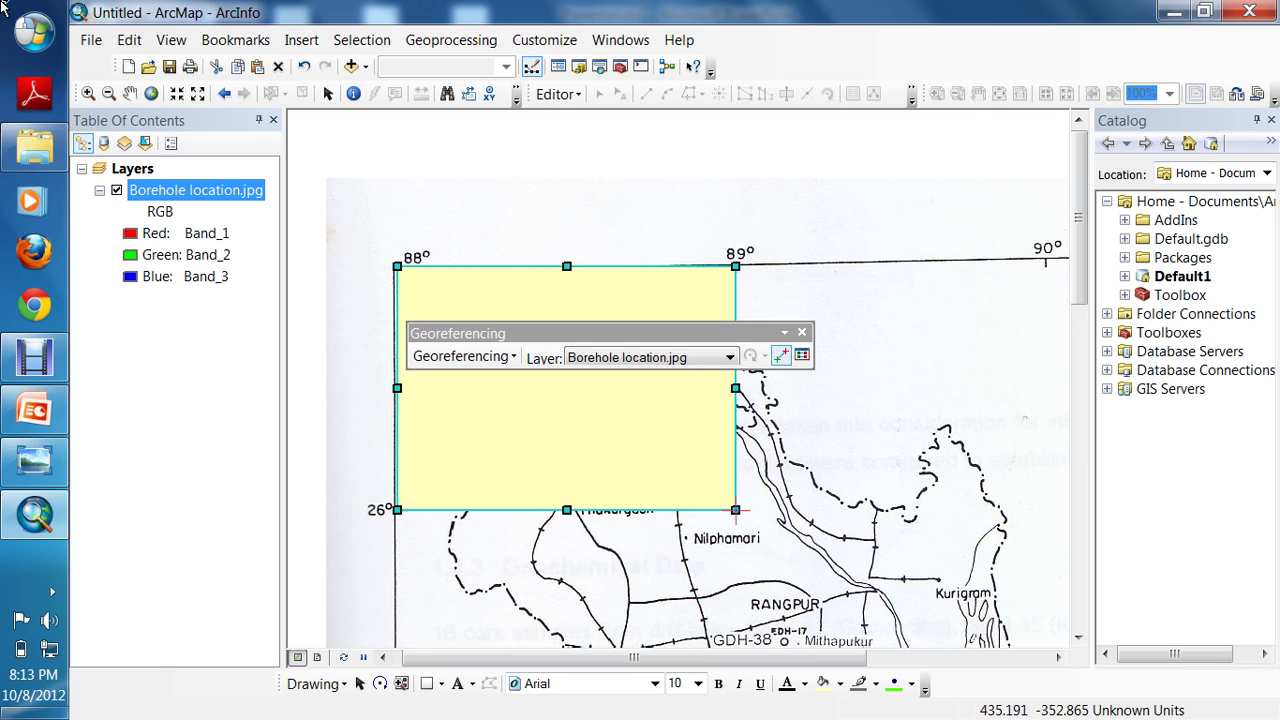
right_click(736, 510)
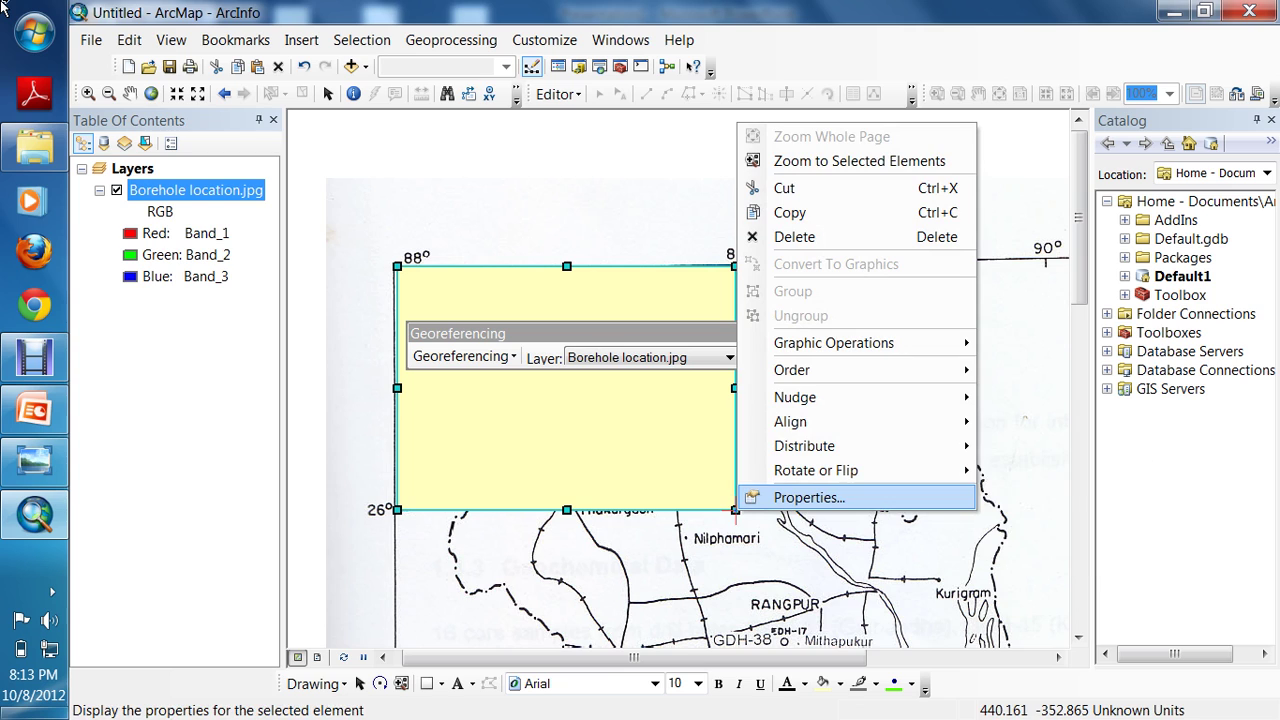
key(Escape)
right_click(737, 510)
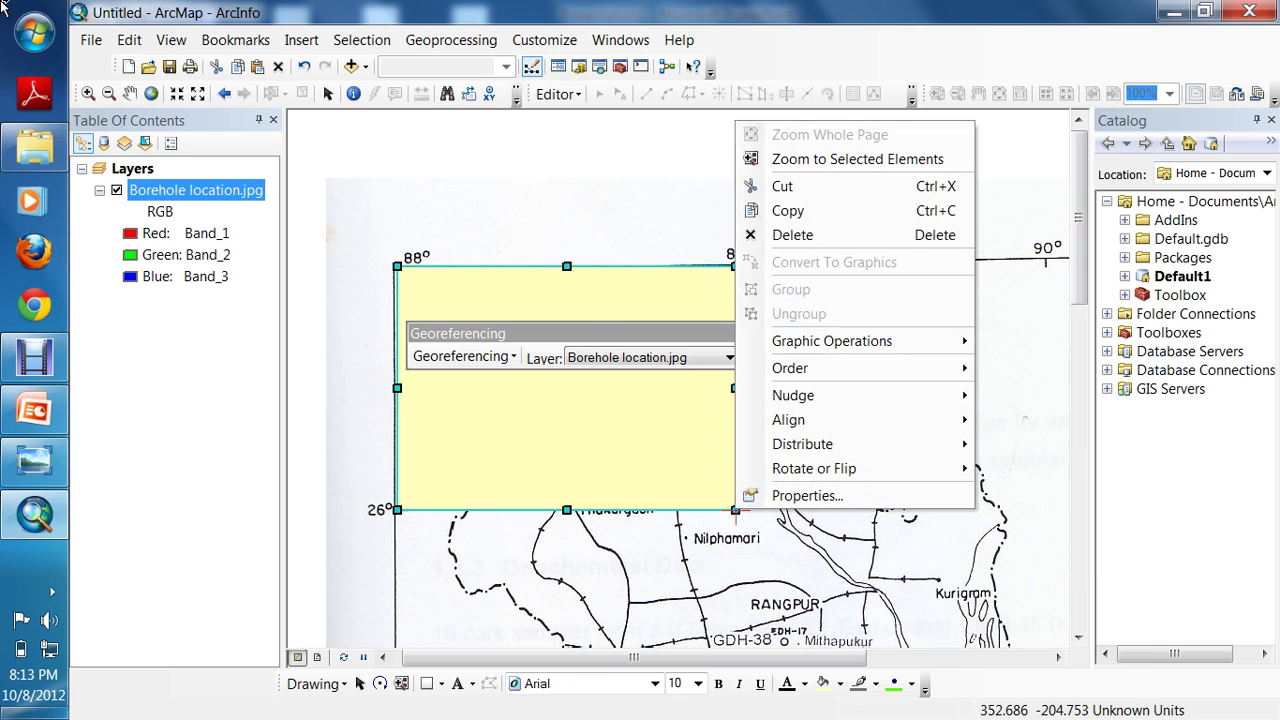
key(Escape)
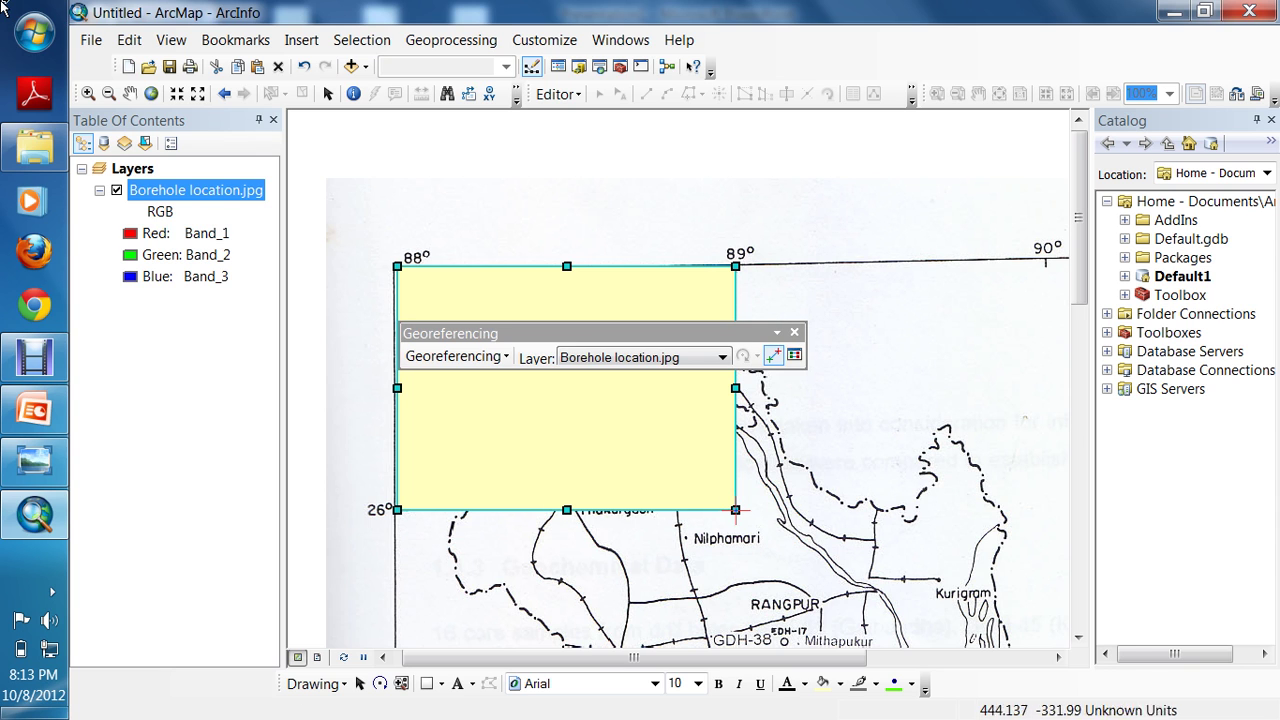
click(794, 355)
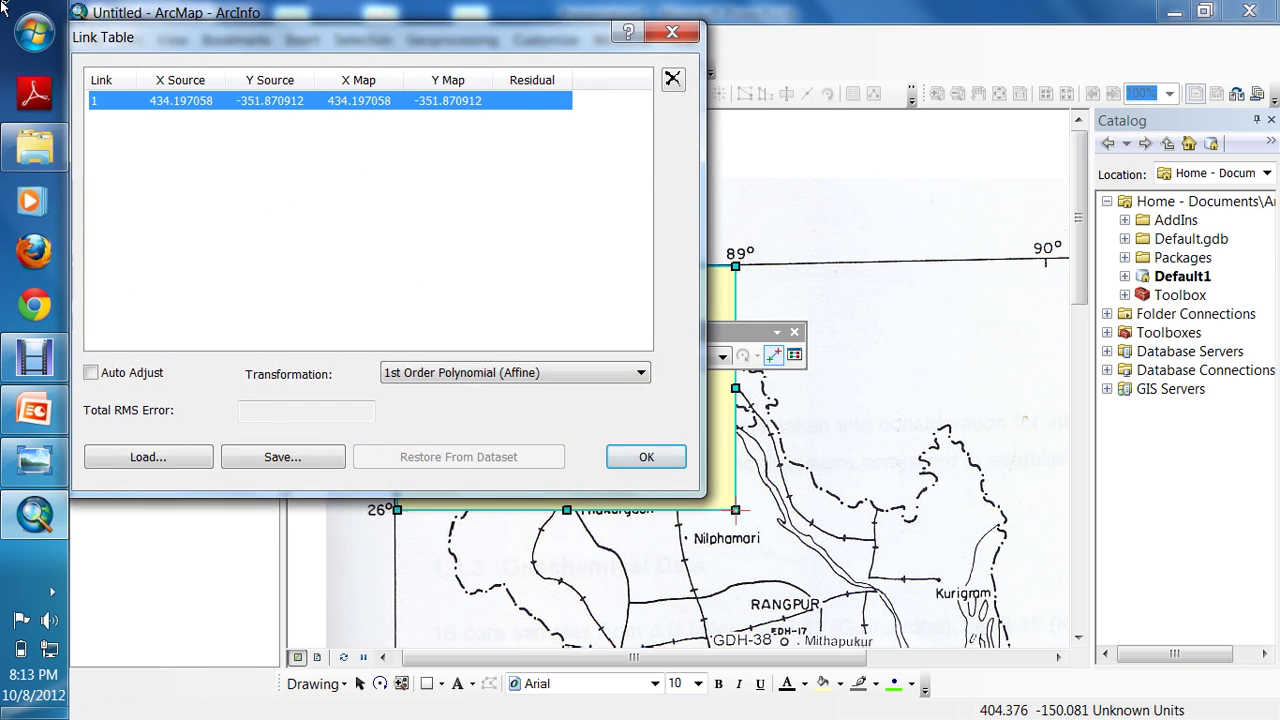
click(672, 32)
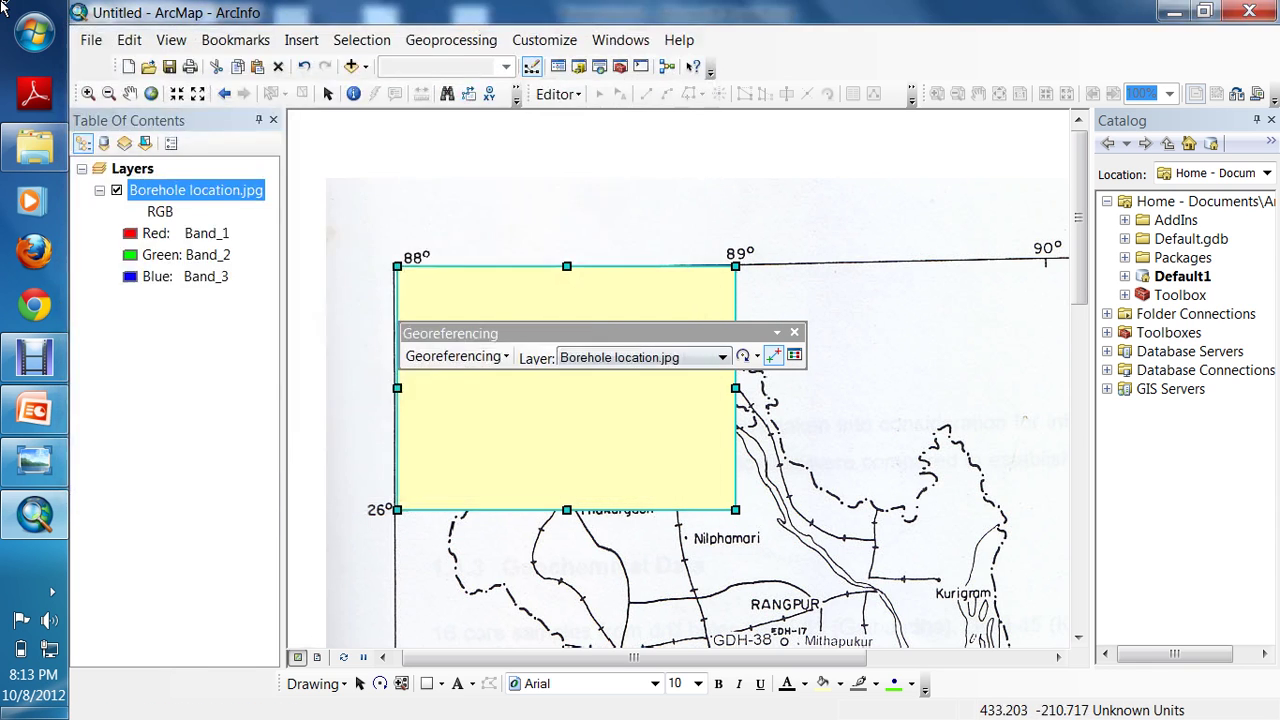
- Add a control point at the rectangle's lower-right corner, where 89° meets 26°, with coordinates X 89 and Y 26
click(773, 355)
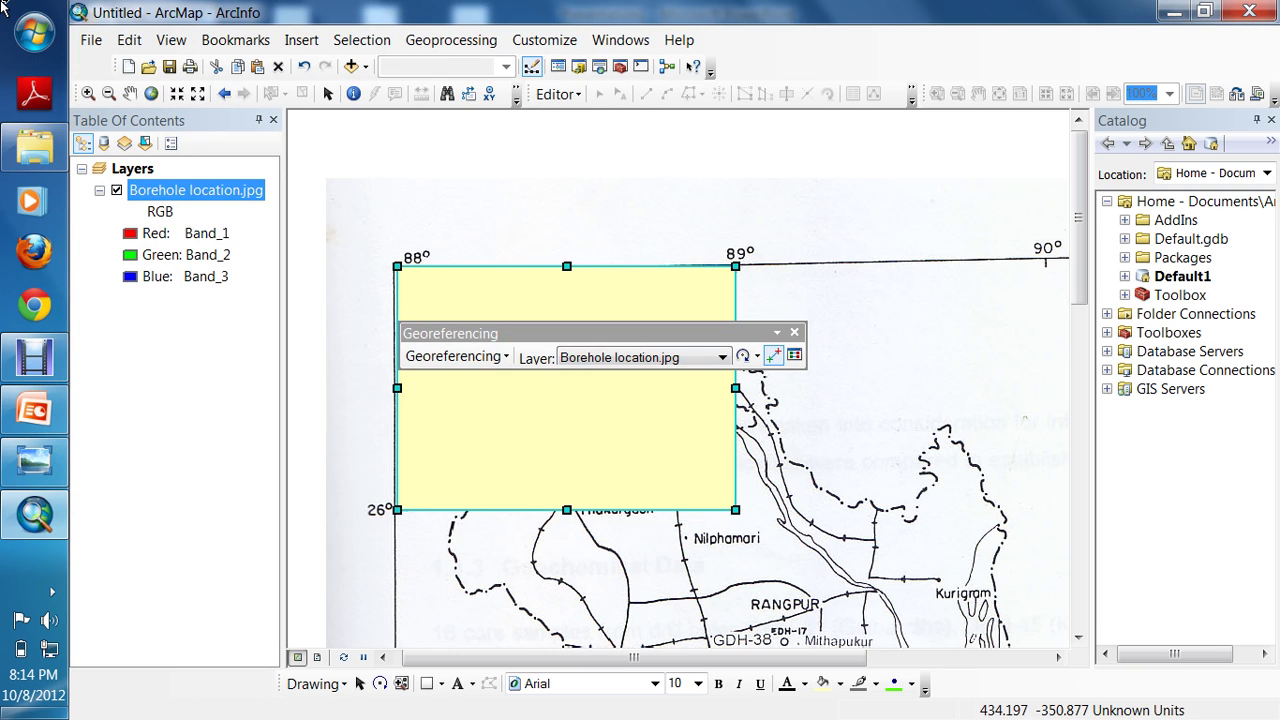
right_click(735, 510)
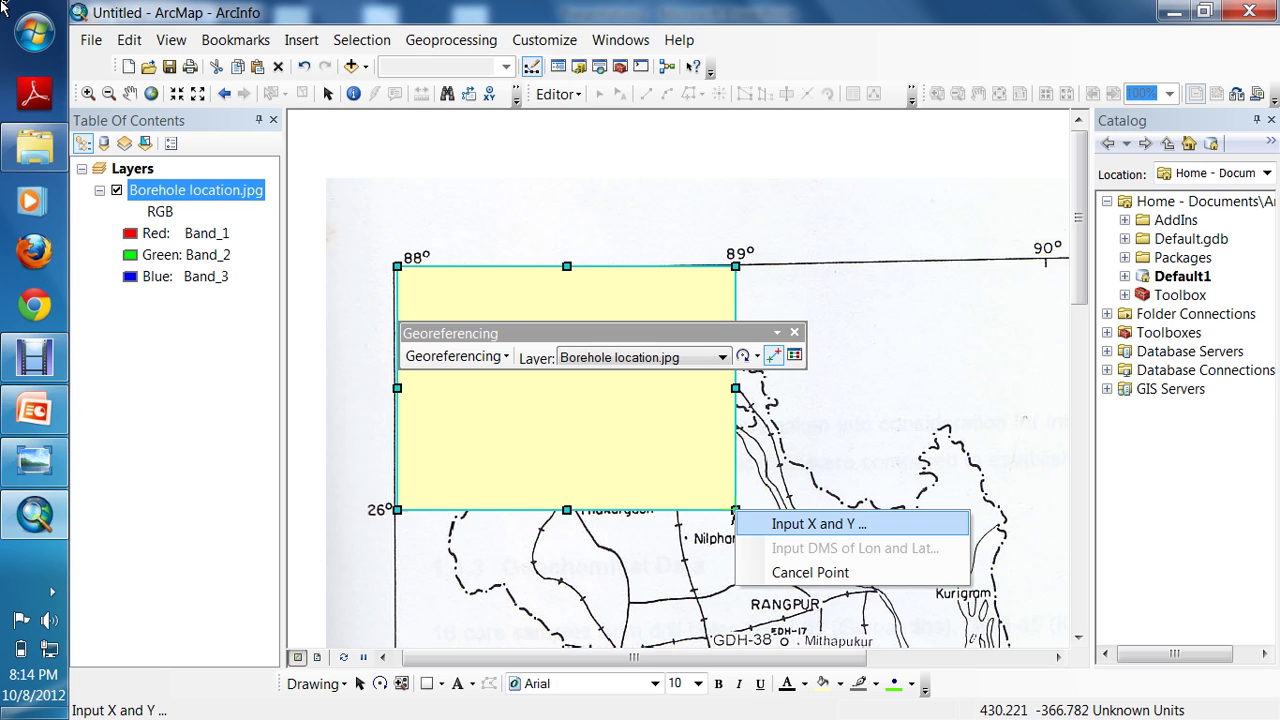
key(Return)
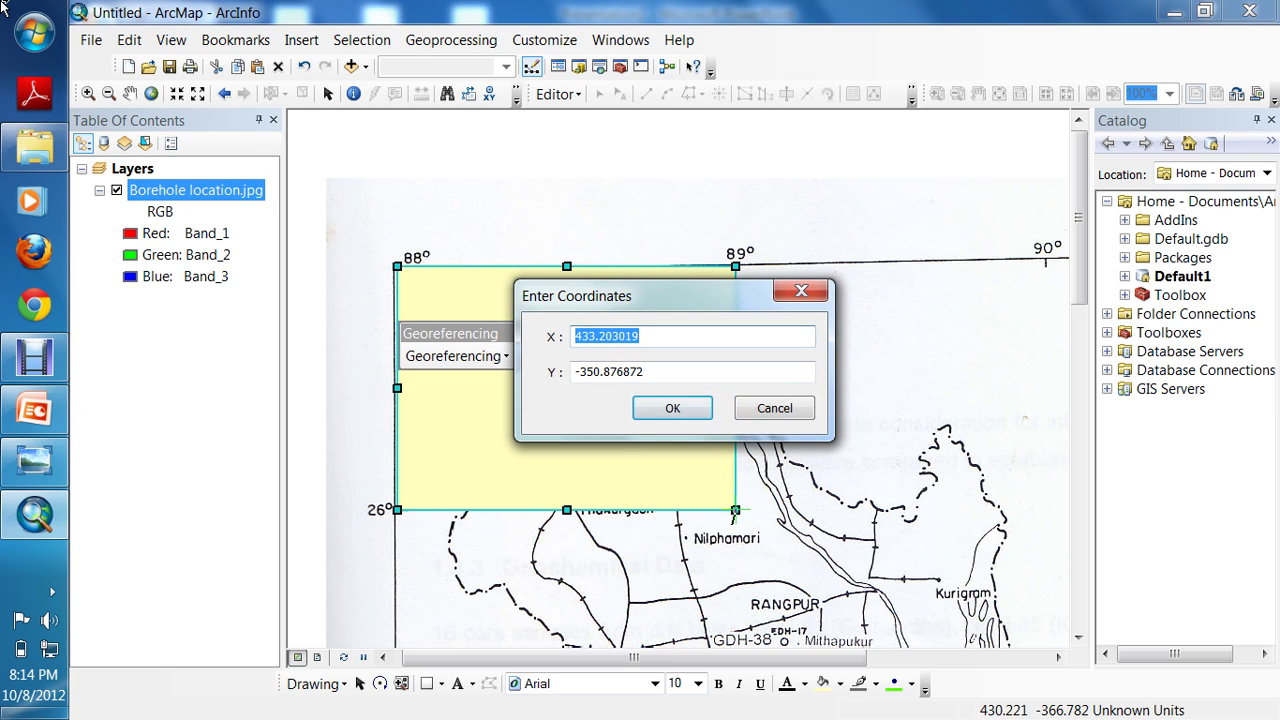
text(89)
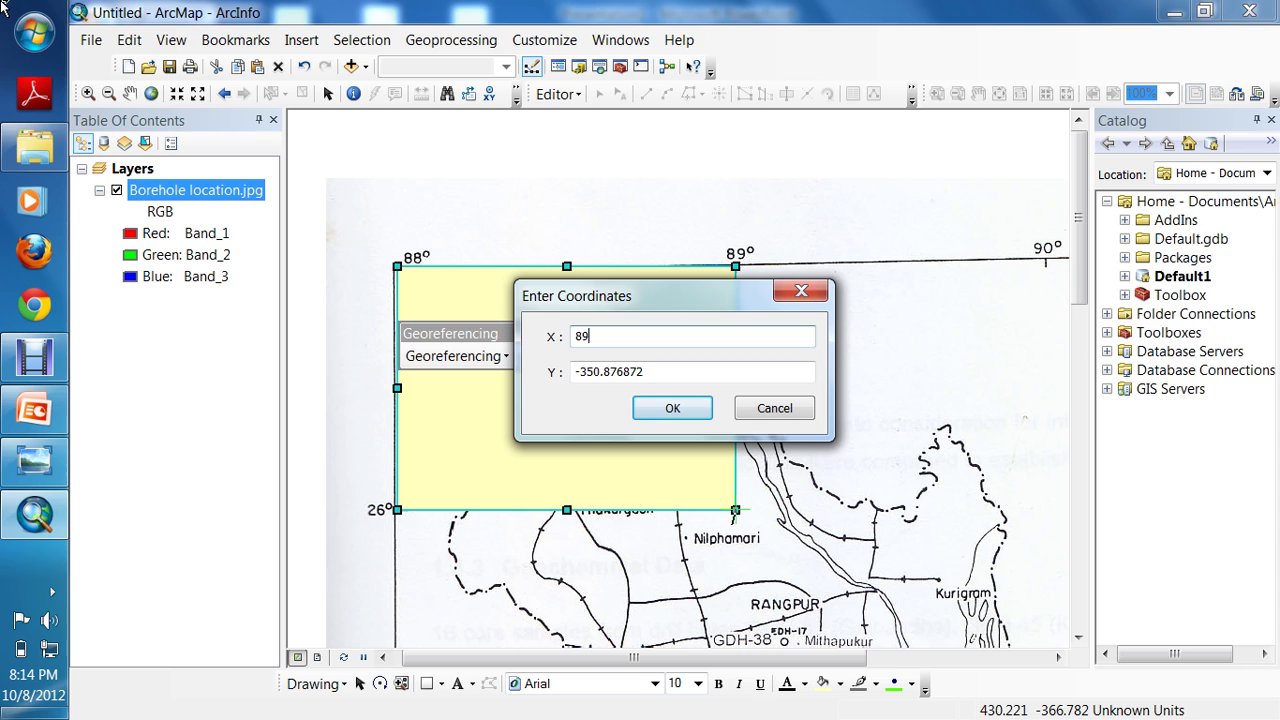
key(Tab)
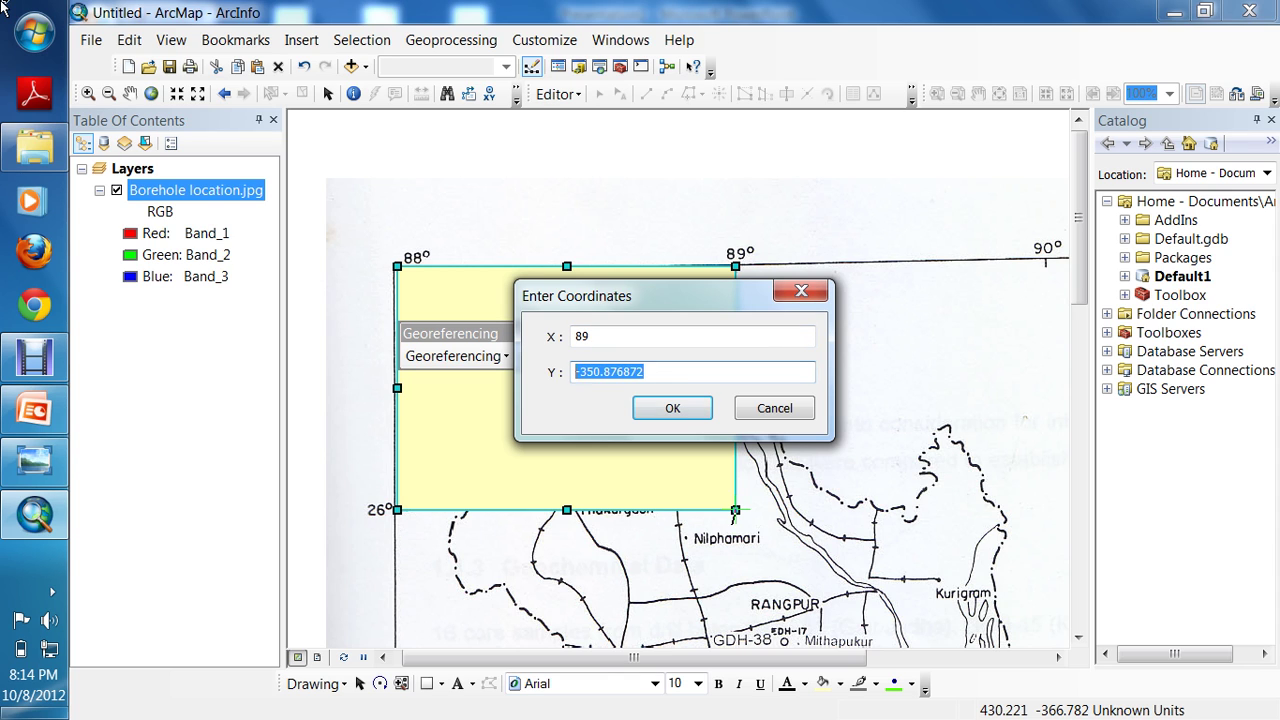
text(26)
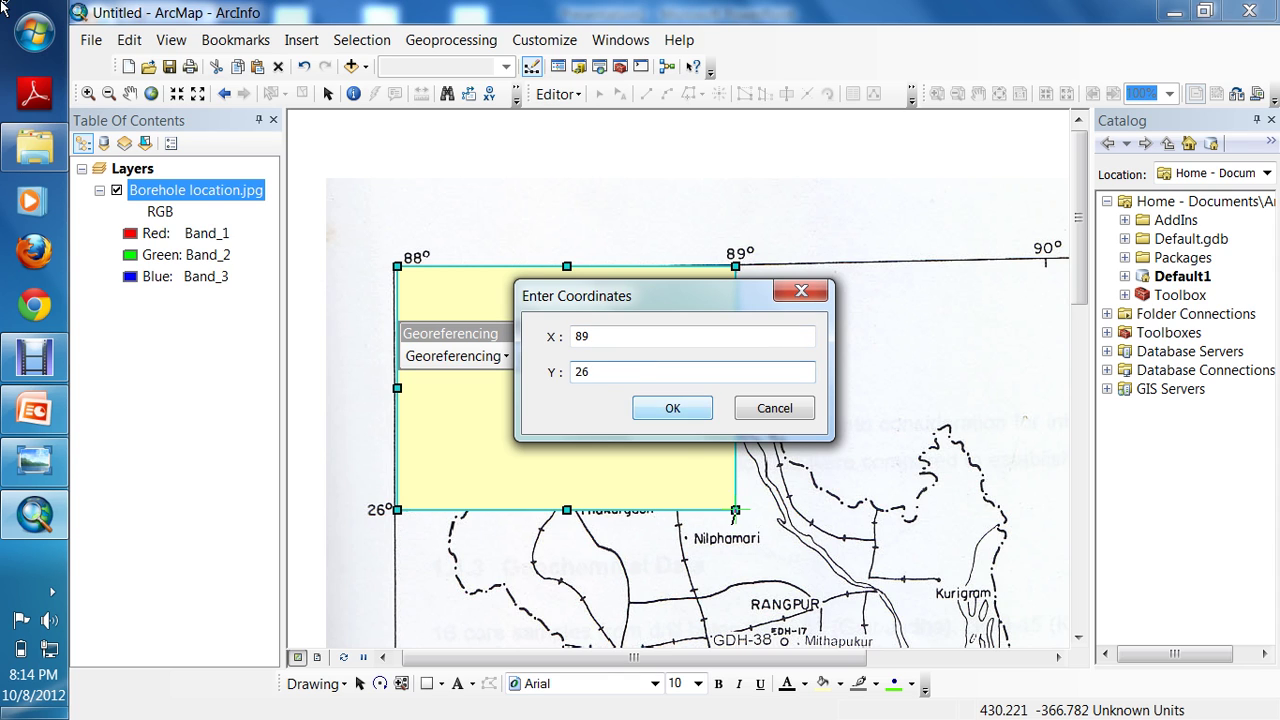
key(Return)
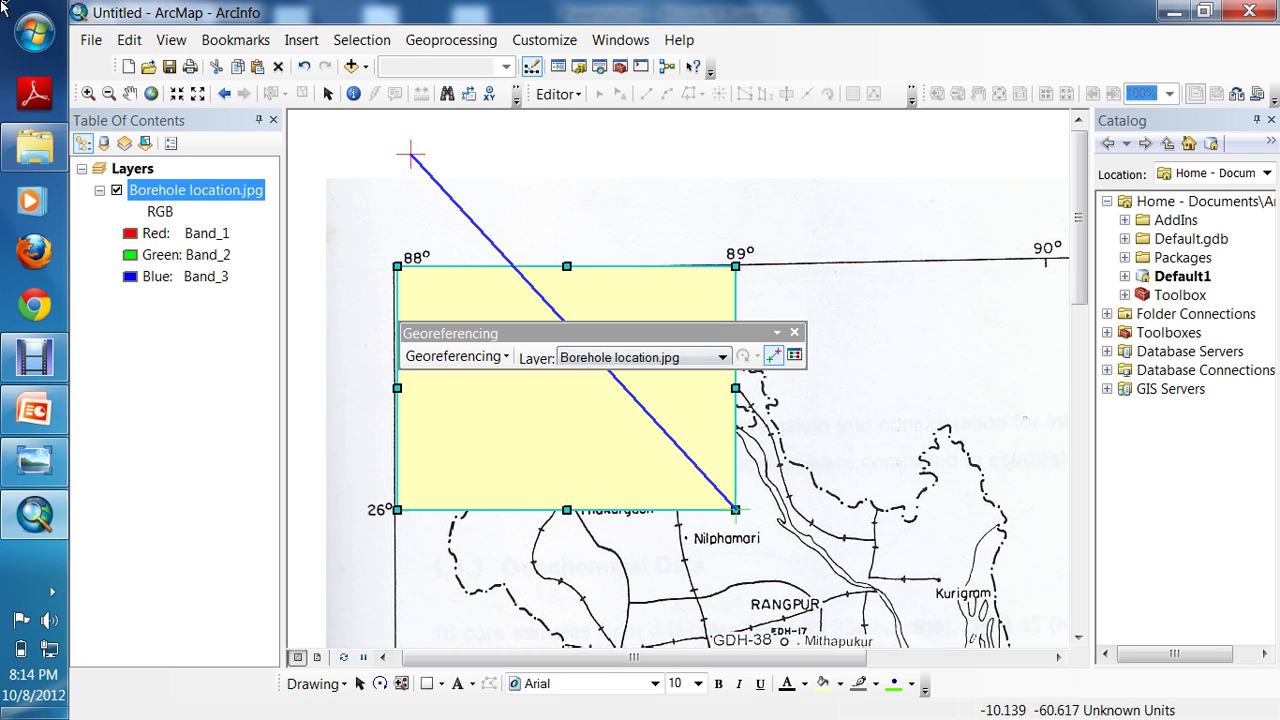
- Draw a rectangle on the map spanning from the 90° tick on the upper frame to the 26° tick on the eastern frame
key(c)
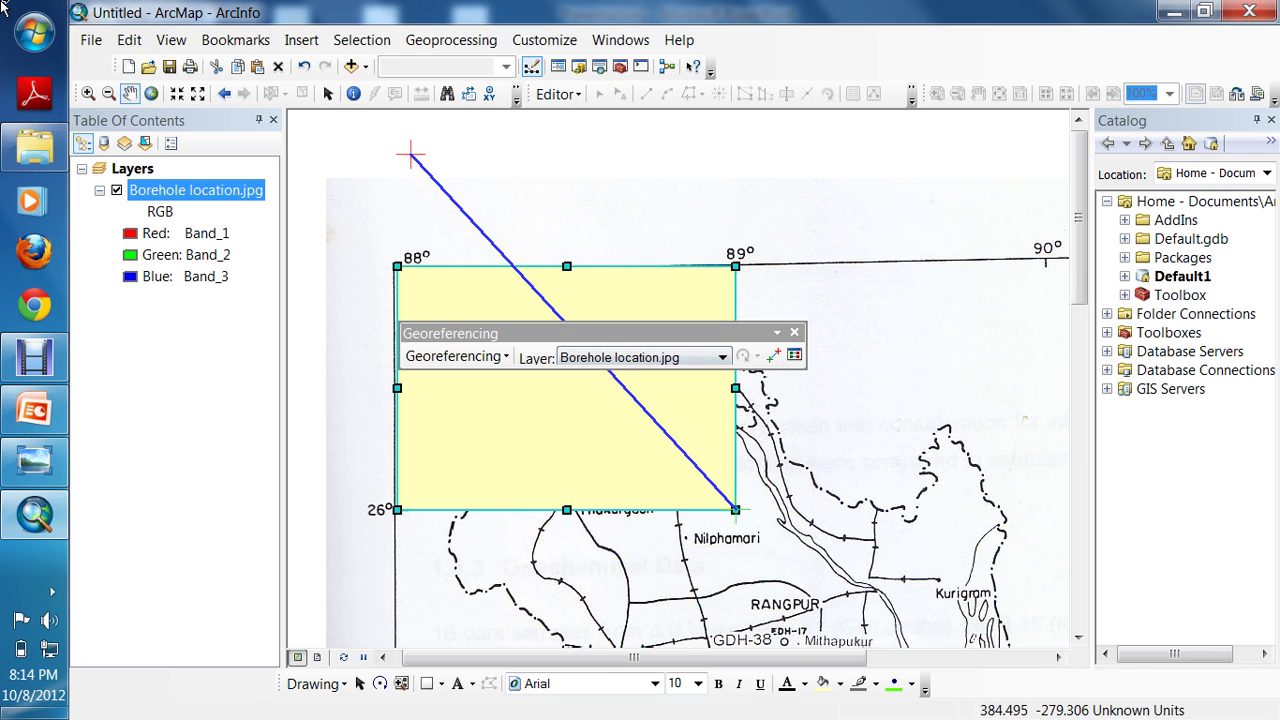
drag(627, 454, 568, 460)
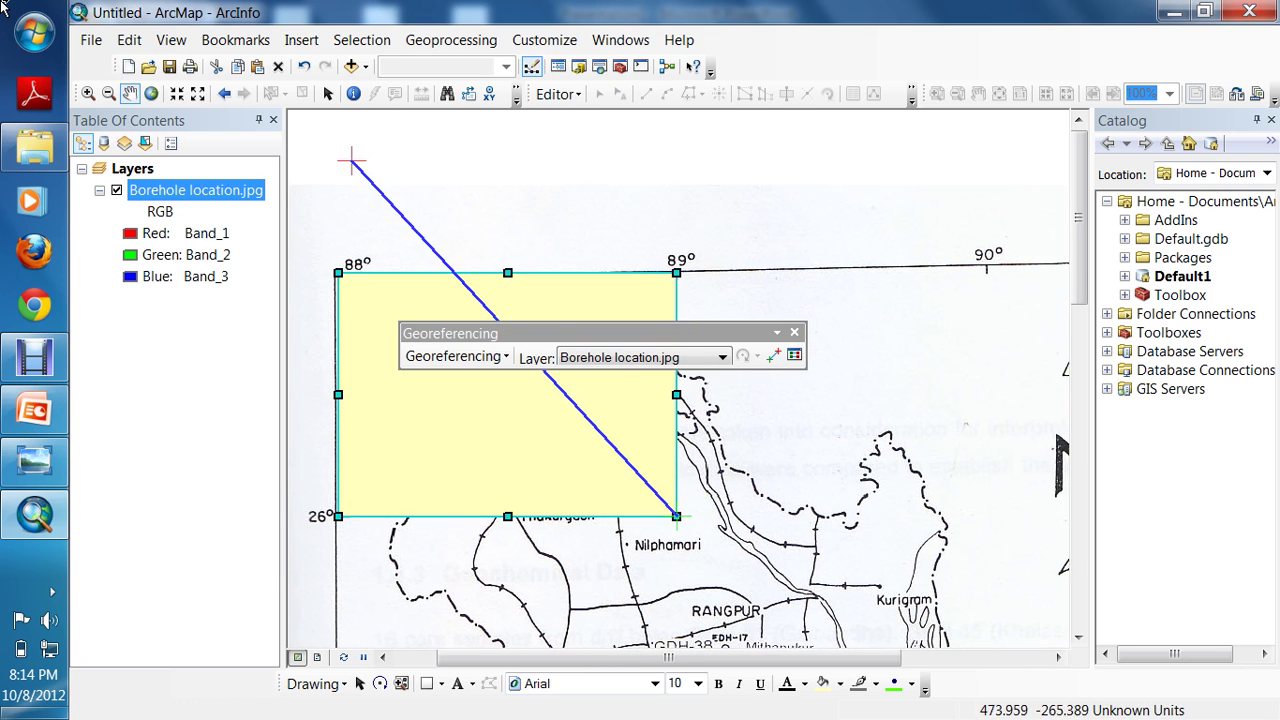
scroll(740, 435, up, 3)
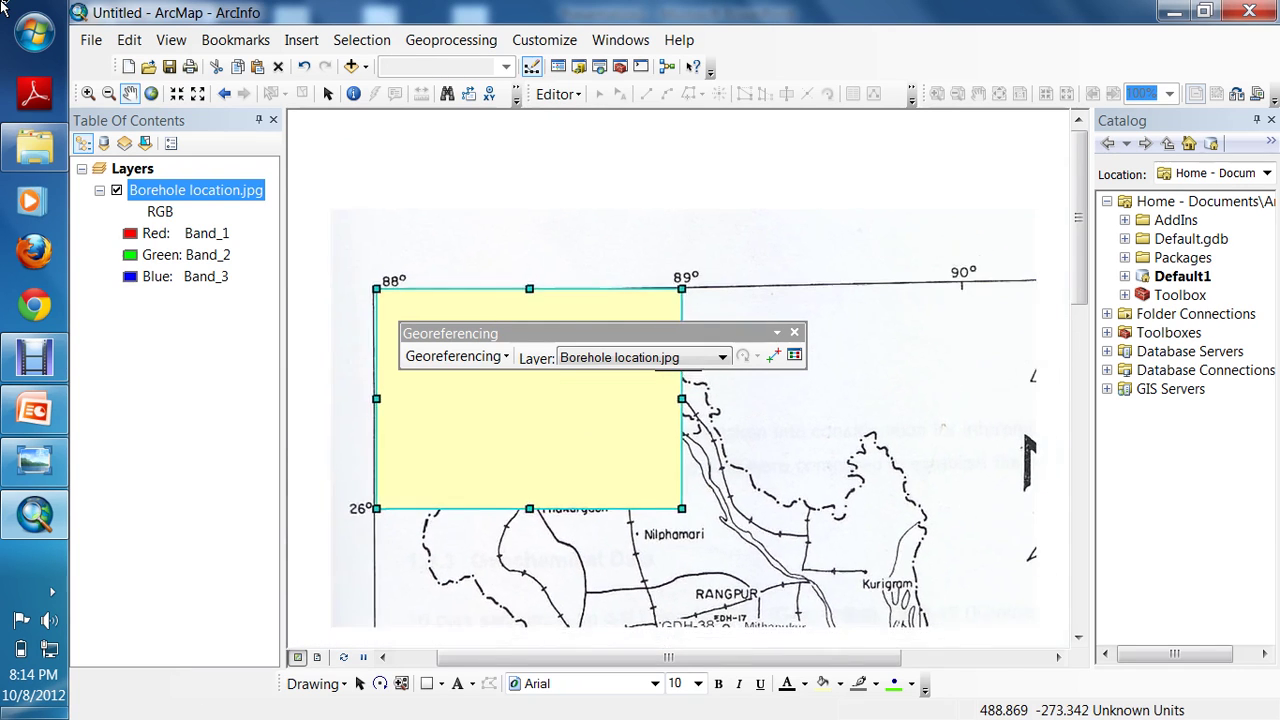
drag(858, 486, 718, 477)
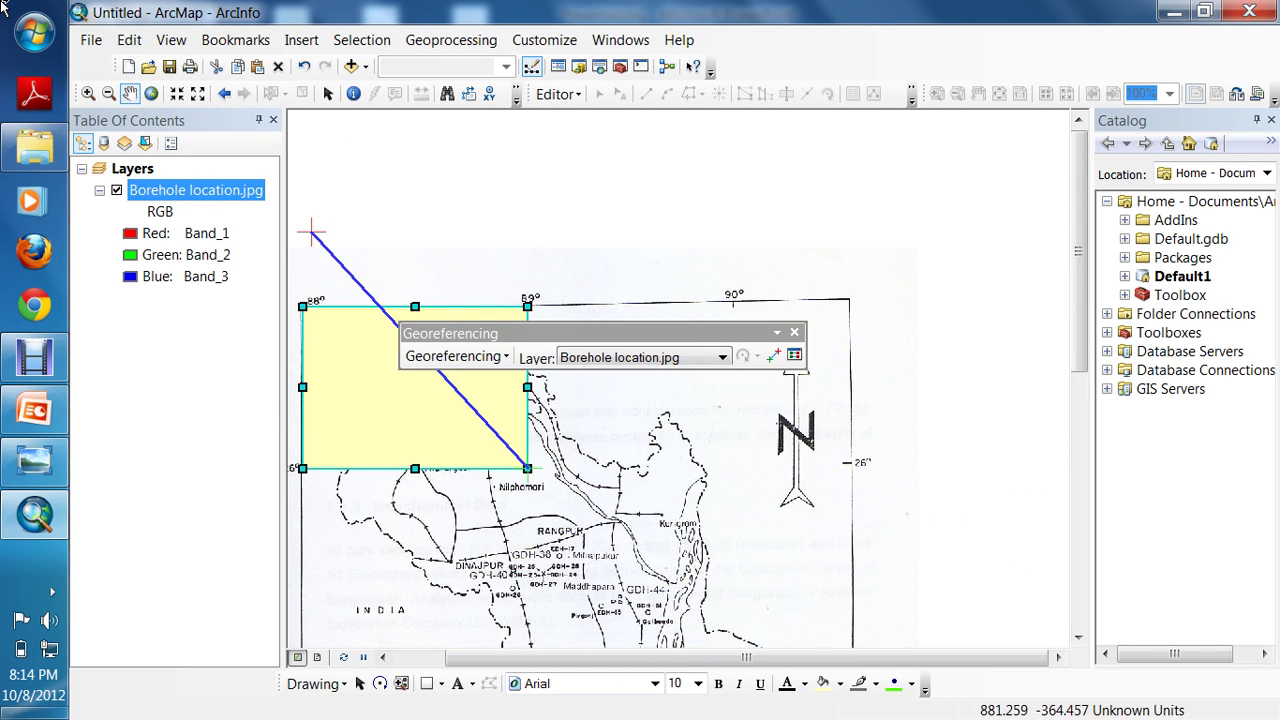
click(108, 93)
click(88, 93)
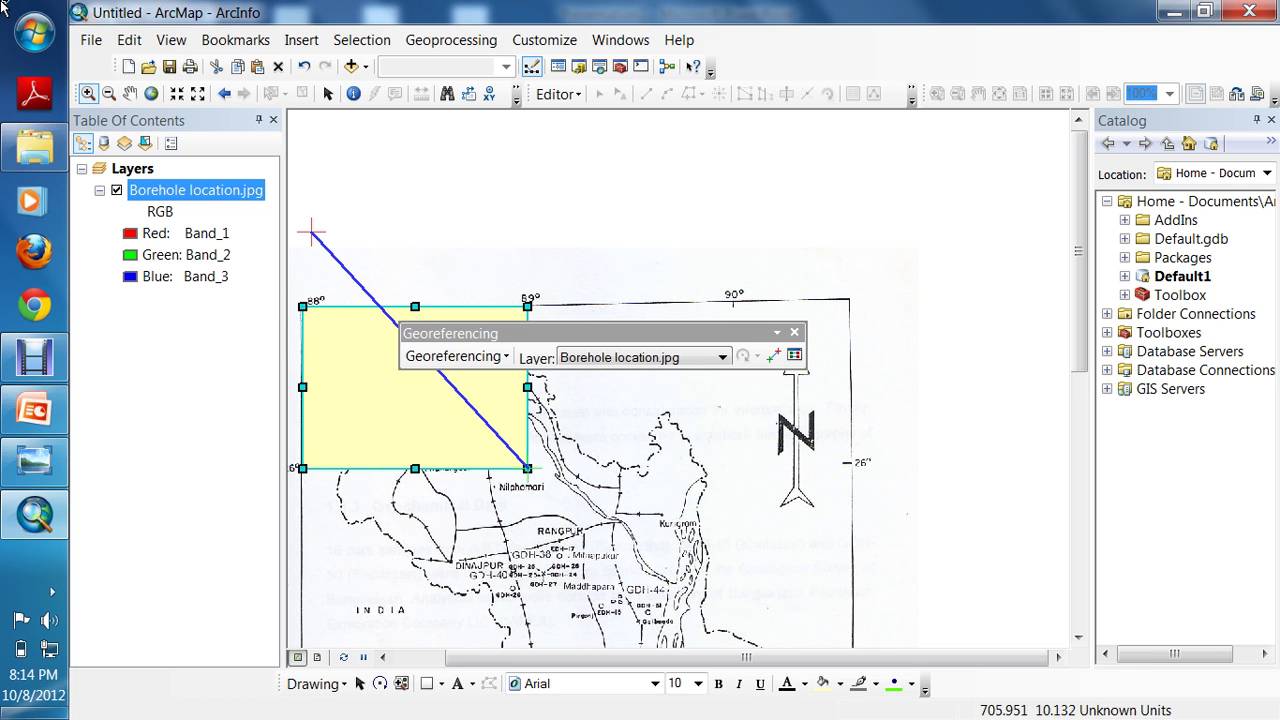
drag(664, 250, 936, 520)
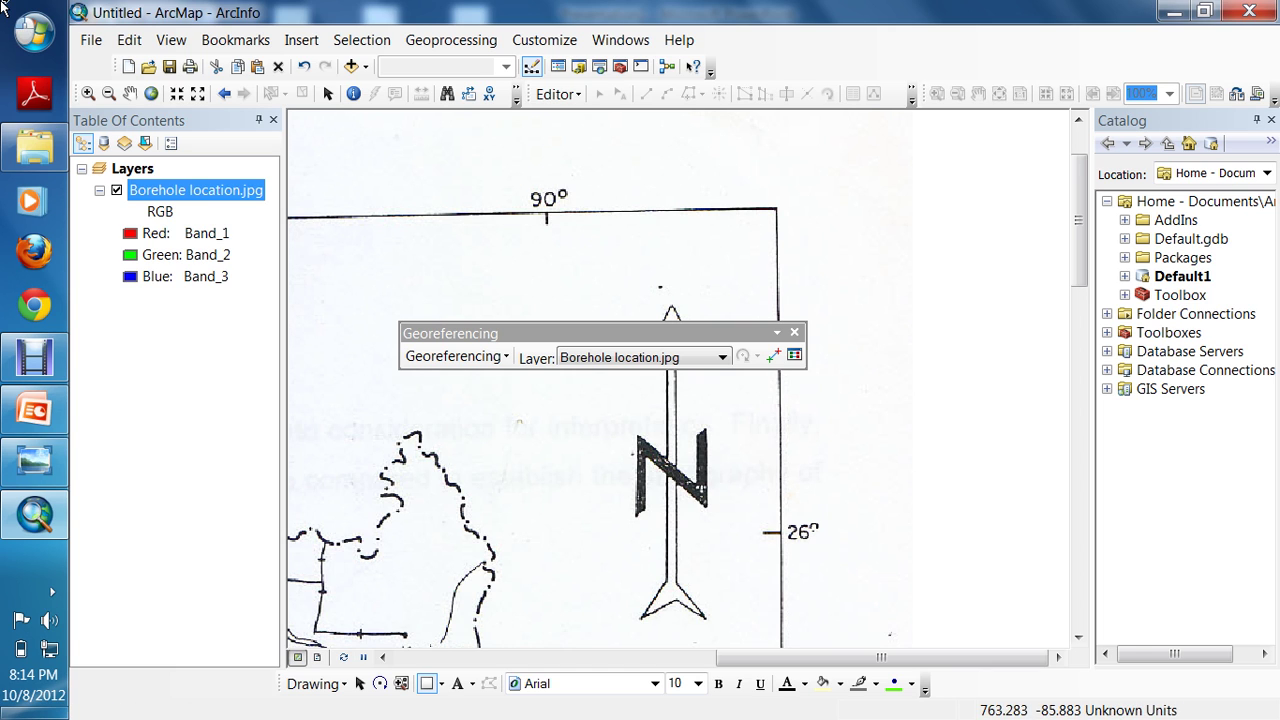
mouse_move(547, 214)
mouse_down()
mouse_move(639, 464)
mouse_move(780, 532)
mouse_up()
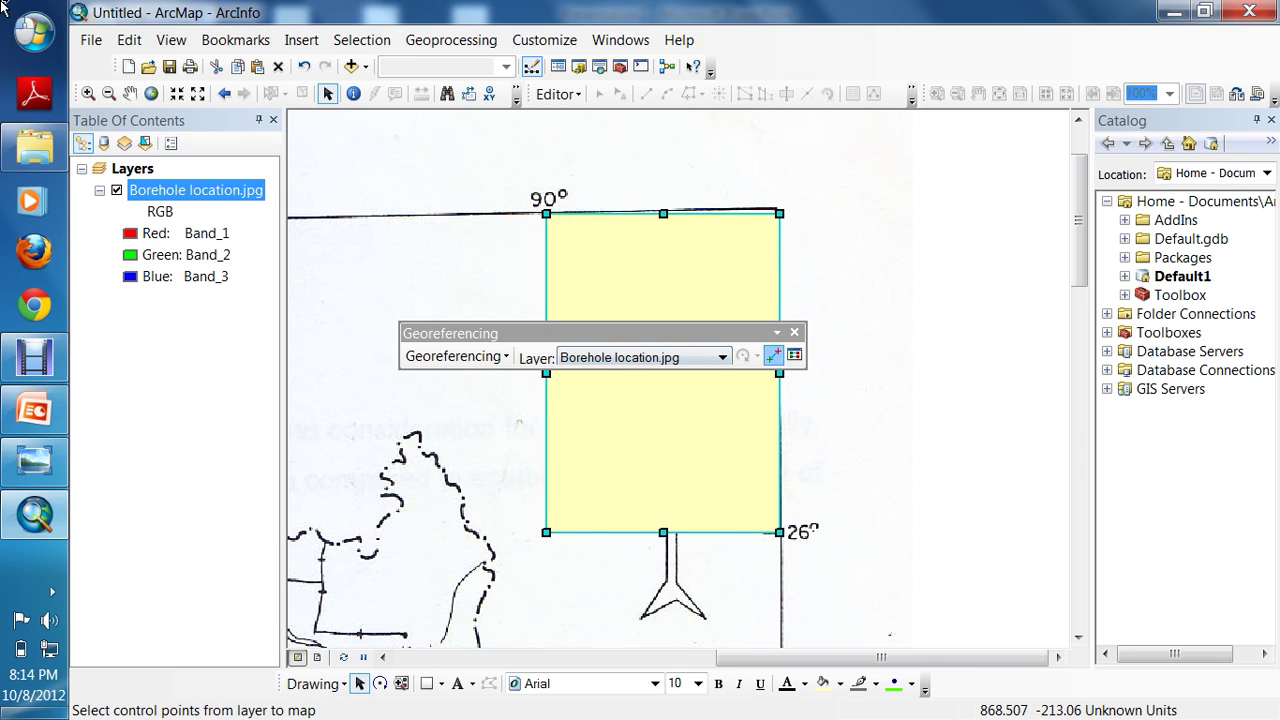
- Add a control point at the new rectangle's lower-left corner, where 90° meets 26°, with coordinates X 90 and Y 26
click(773, 355)
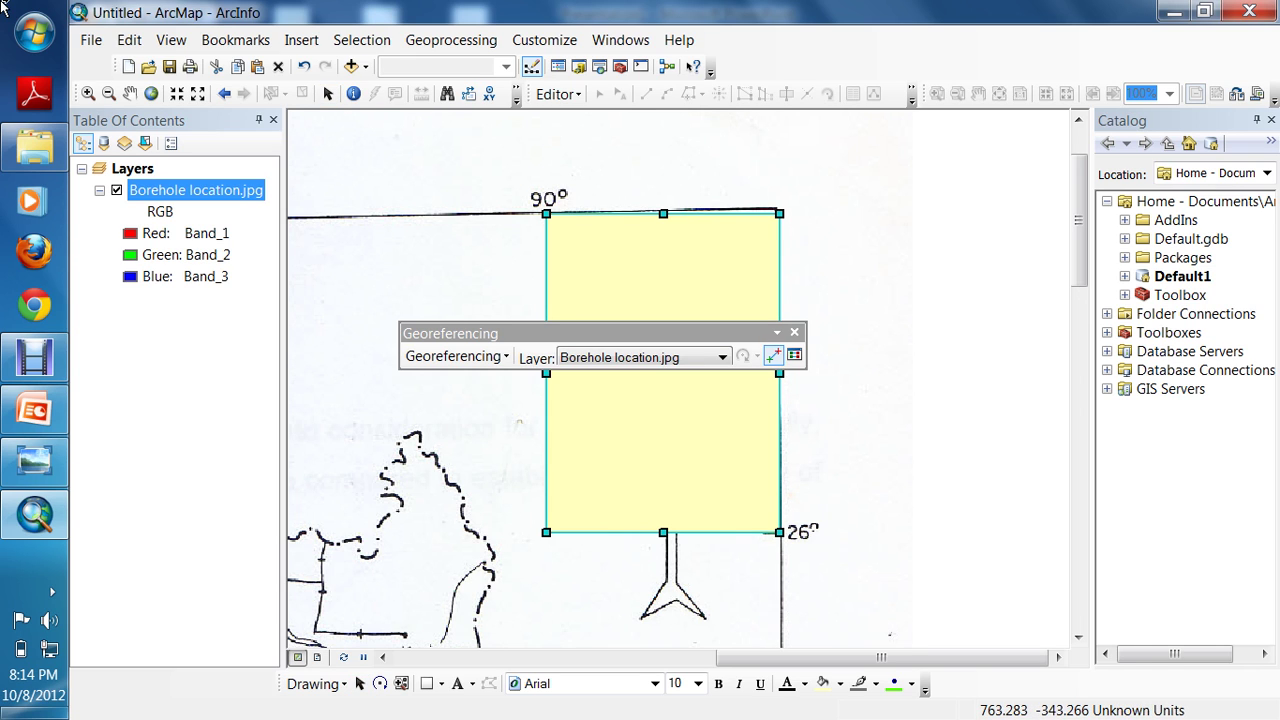
click(546, 532)
right_click(546, 532)
click(600, 543)
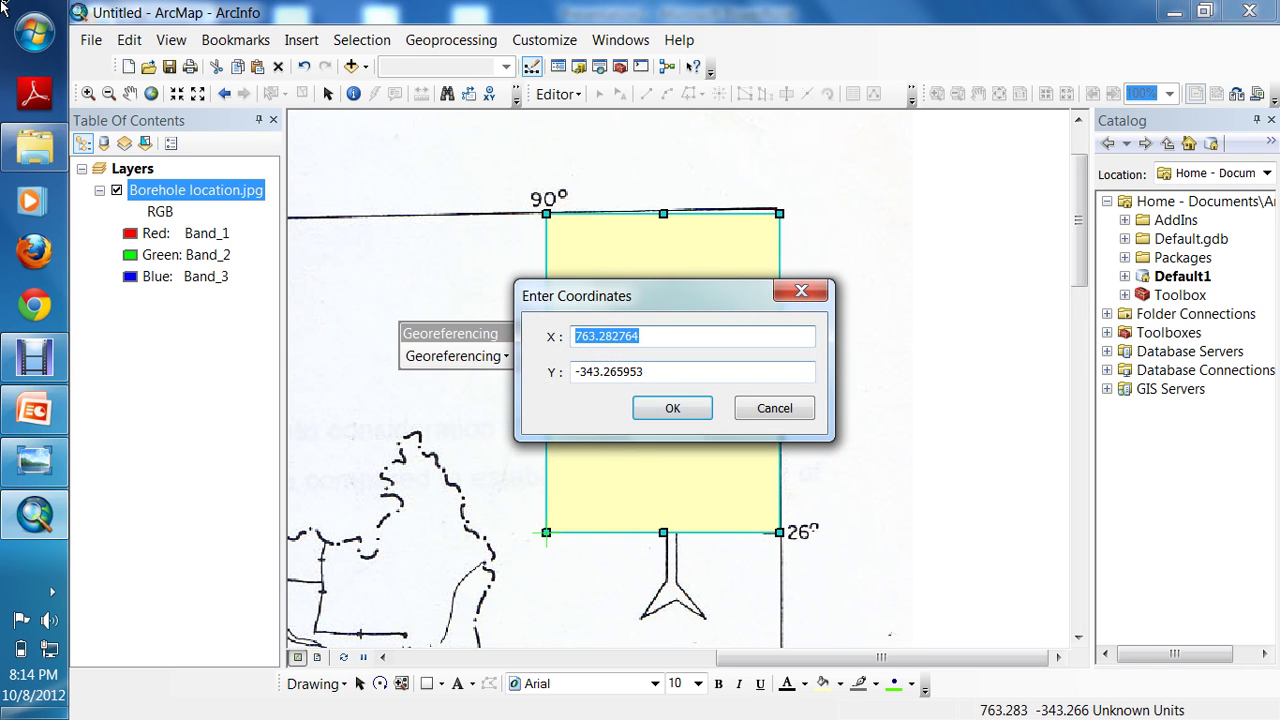
text(90)
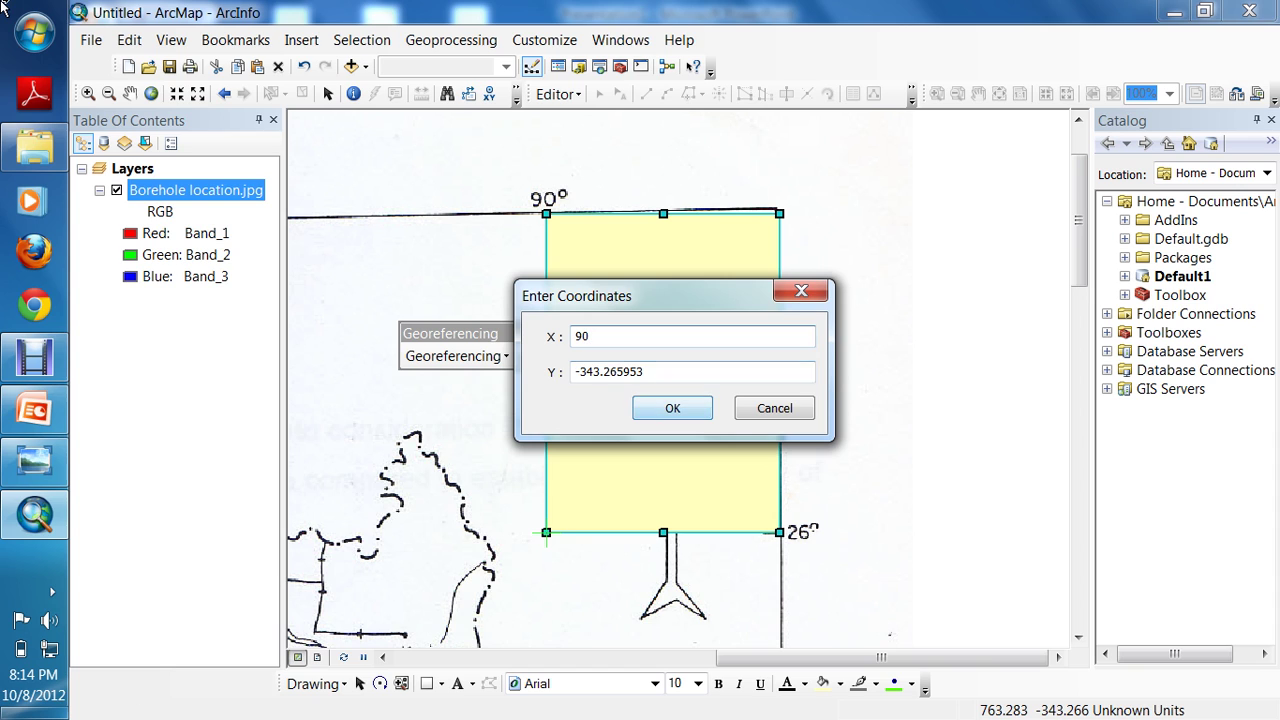
key(Tab)
text(2)
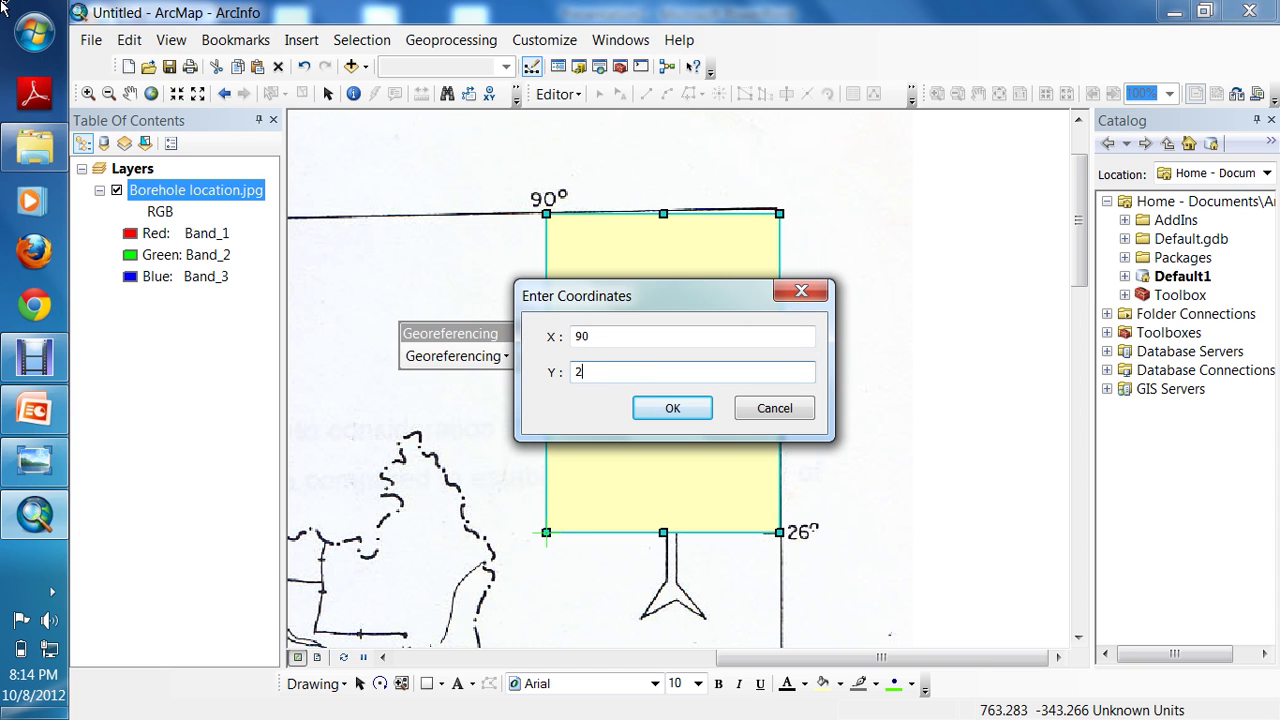
text(6)
key(Return)
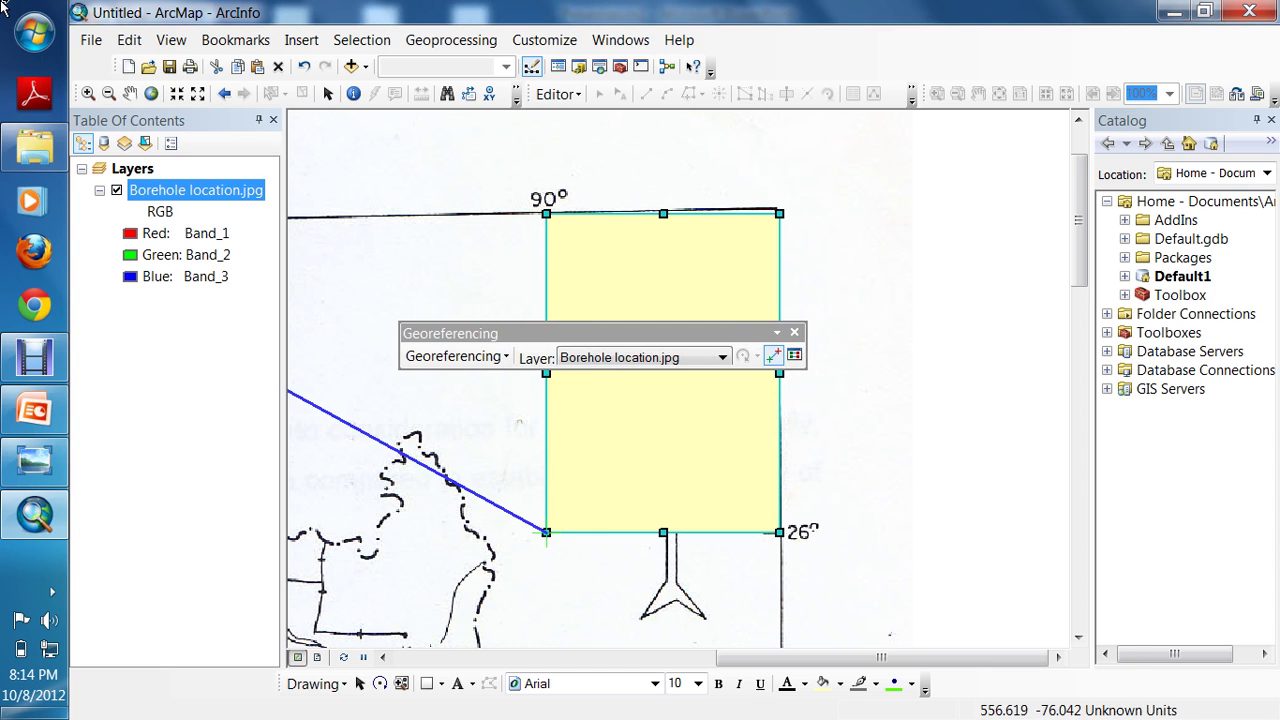
- Delete the first guide rectangle, between 88° and 89° in the northwest corner of the scanned map
click(151, 93)
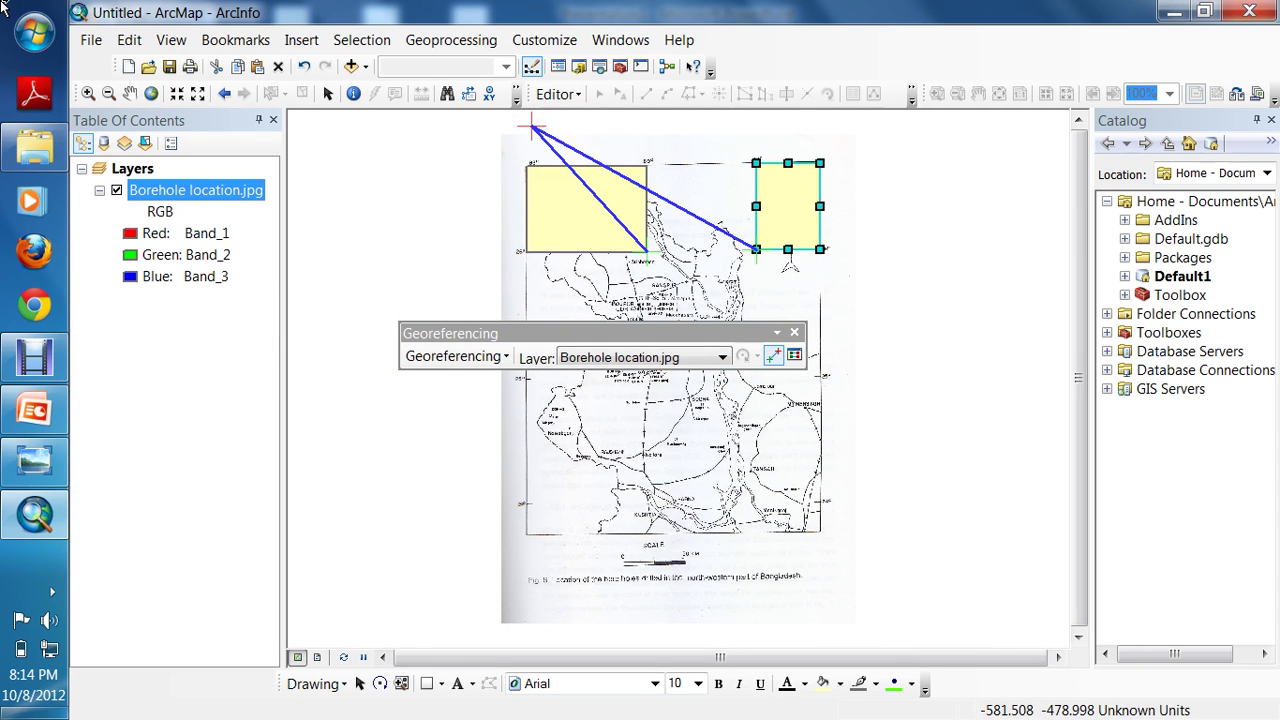
click(88, 93)
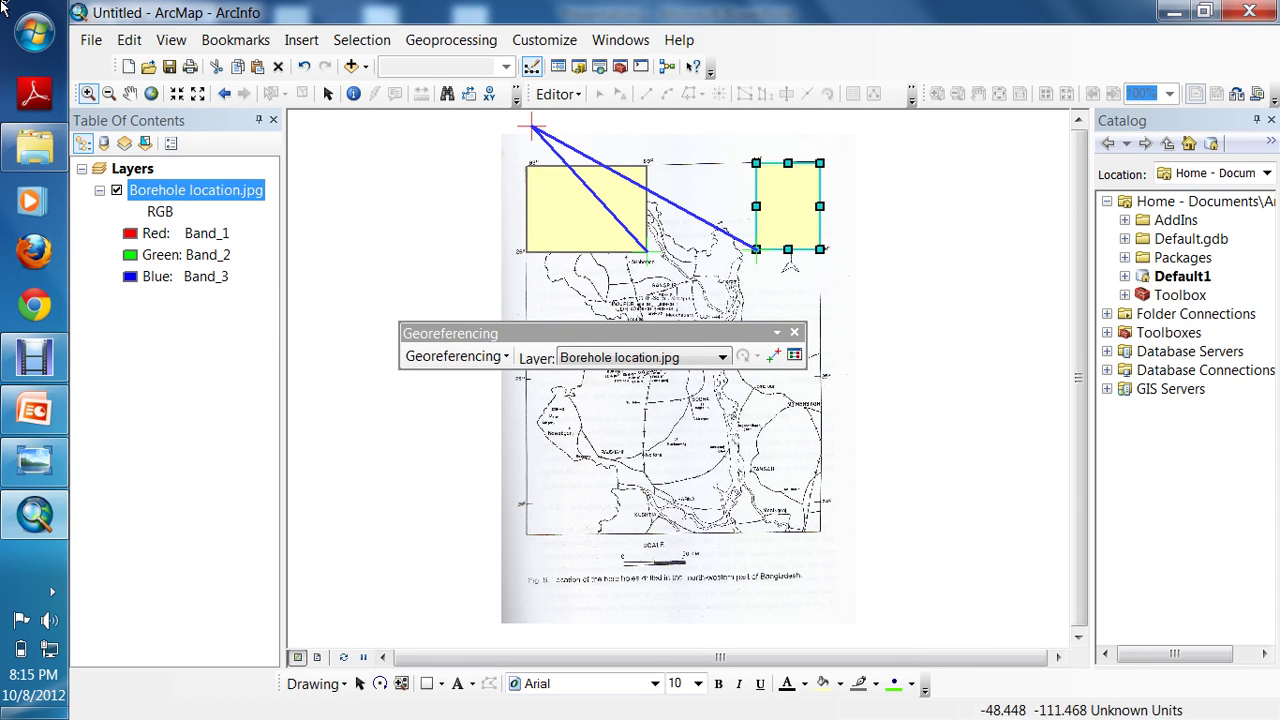
drag(478, 129, 686, 595)
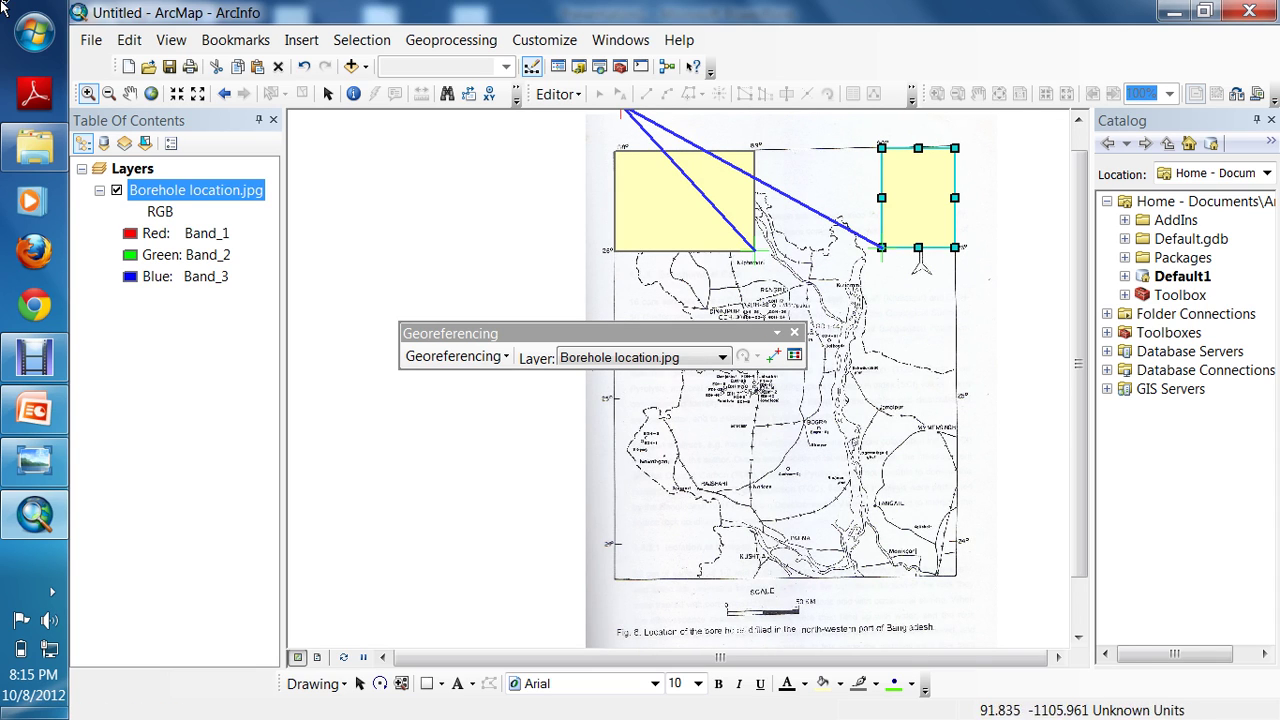
drag(769, 127, 557, 571)
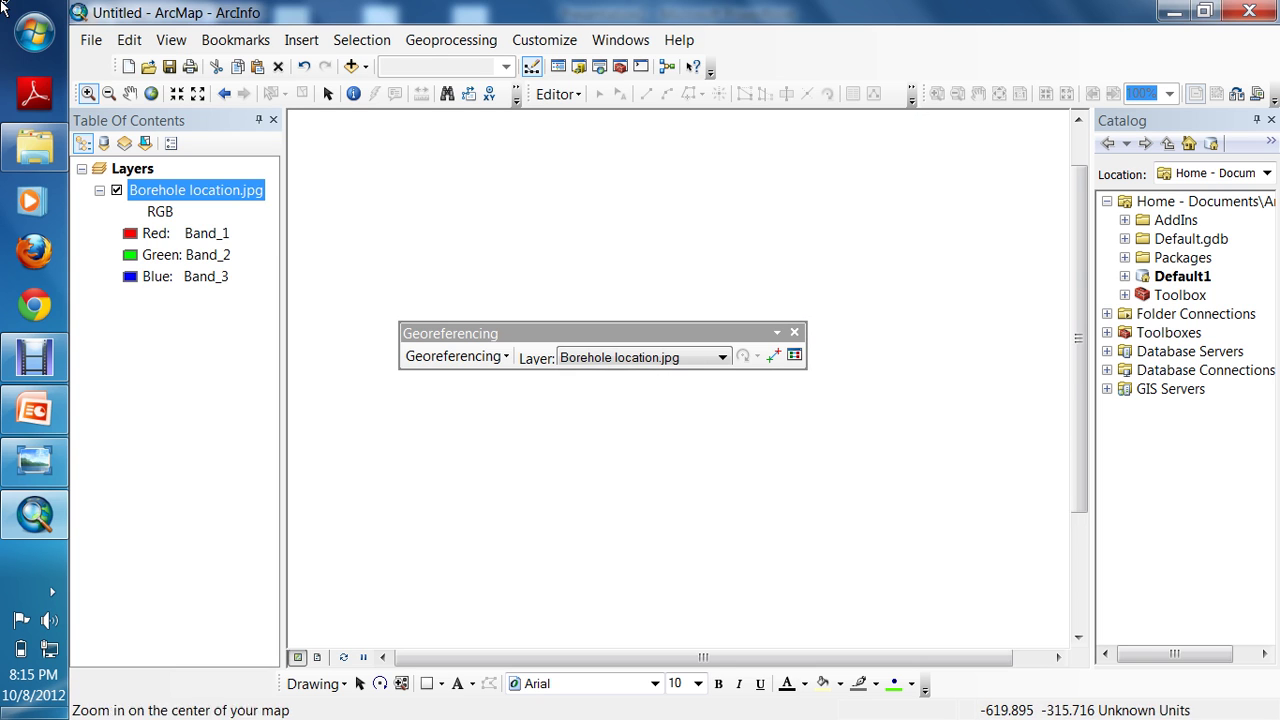
click(151, 93)
drag(655, 144, 498, 519)
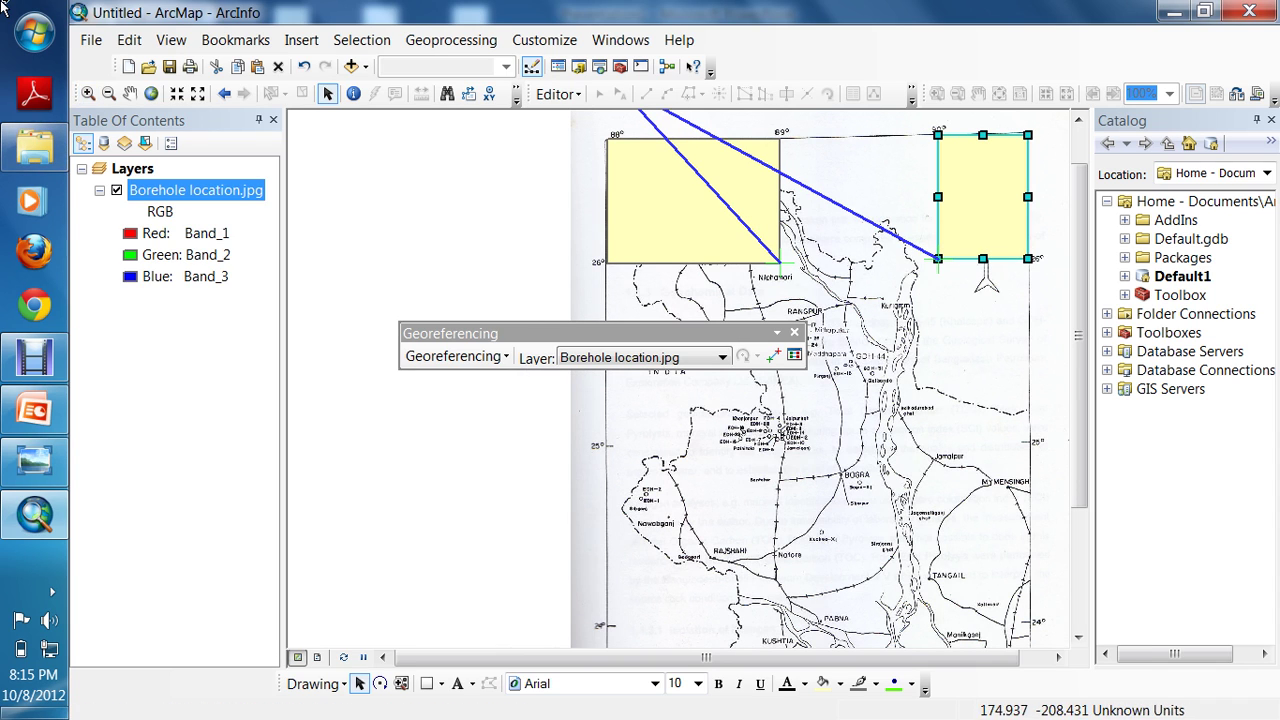
click(693, 200)
key(Delete)
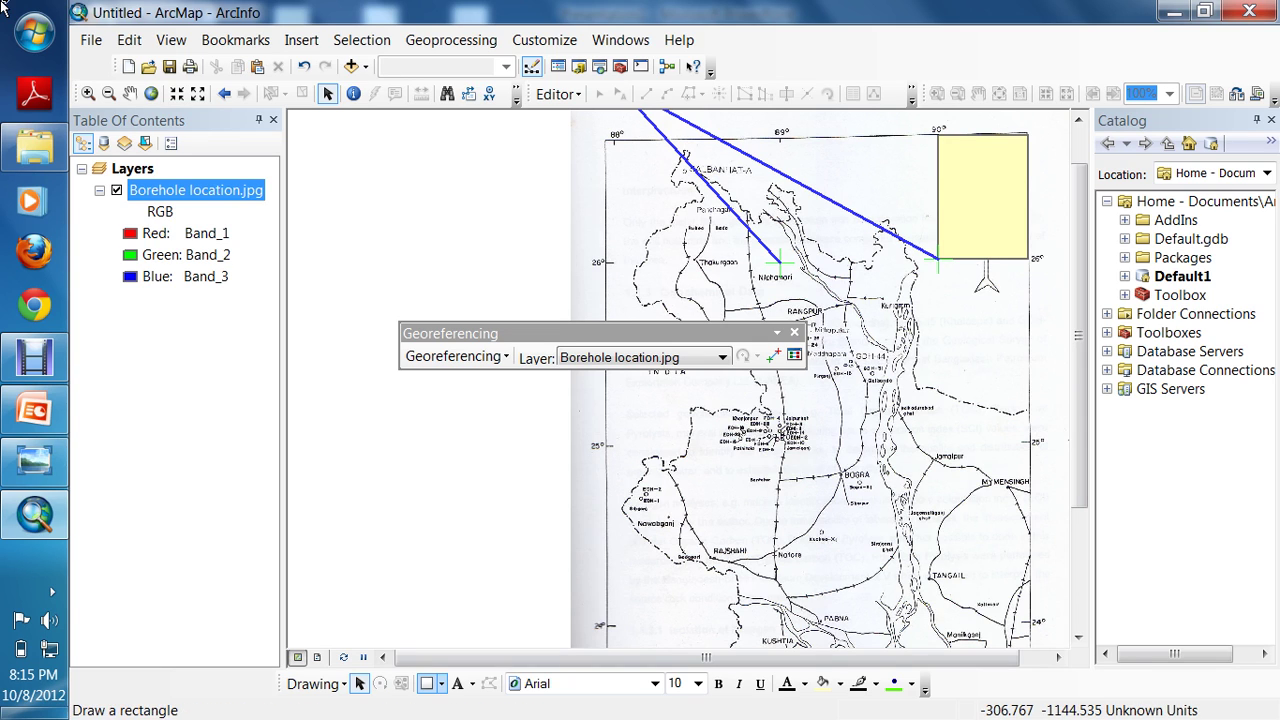
click(427, 683)
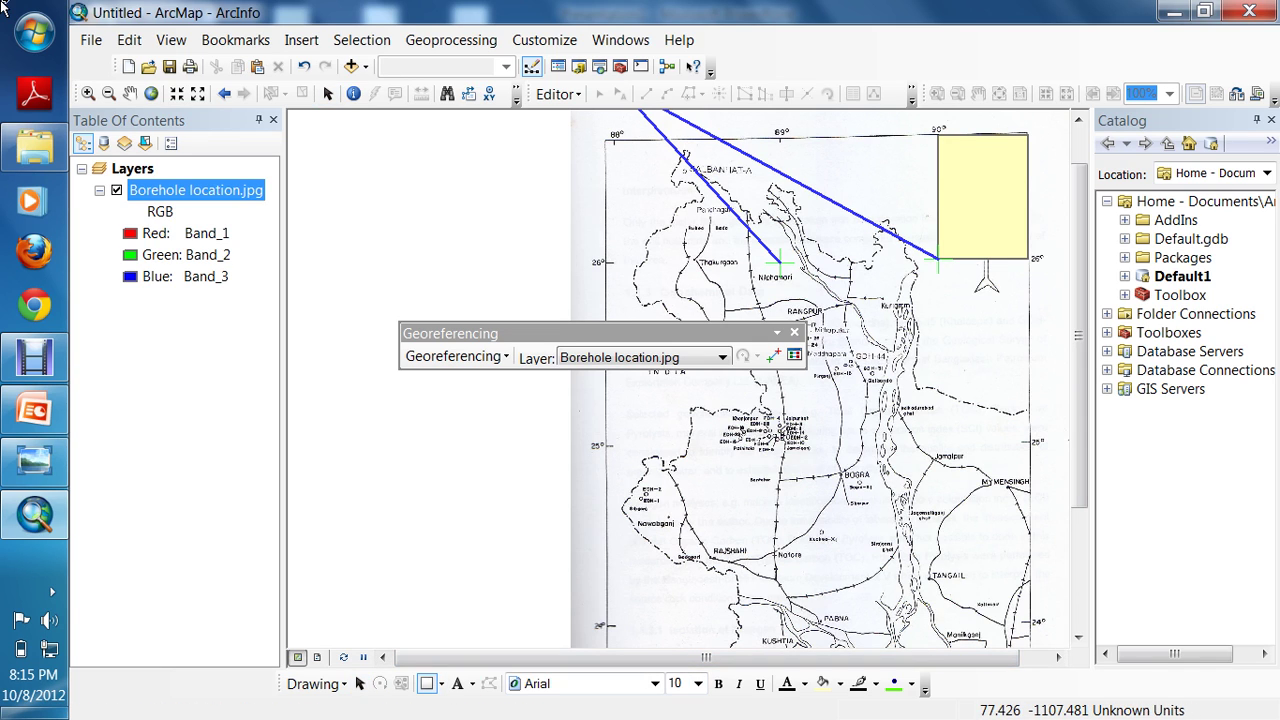
drag(606, 626, 781, 136)
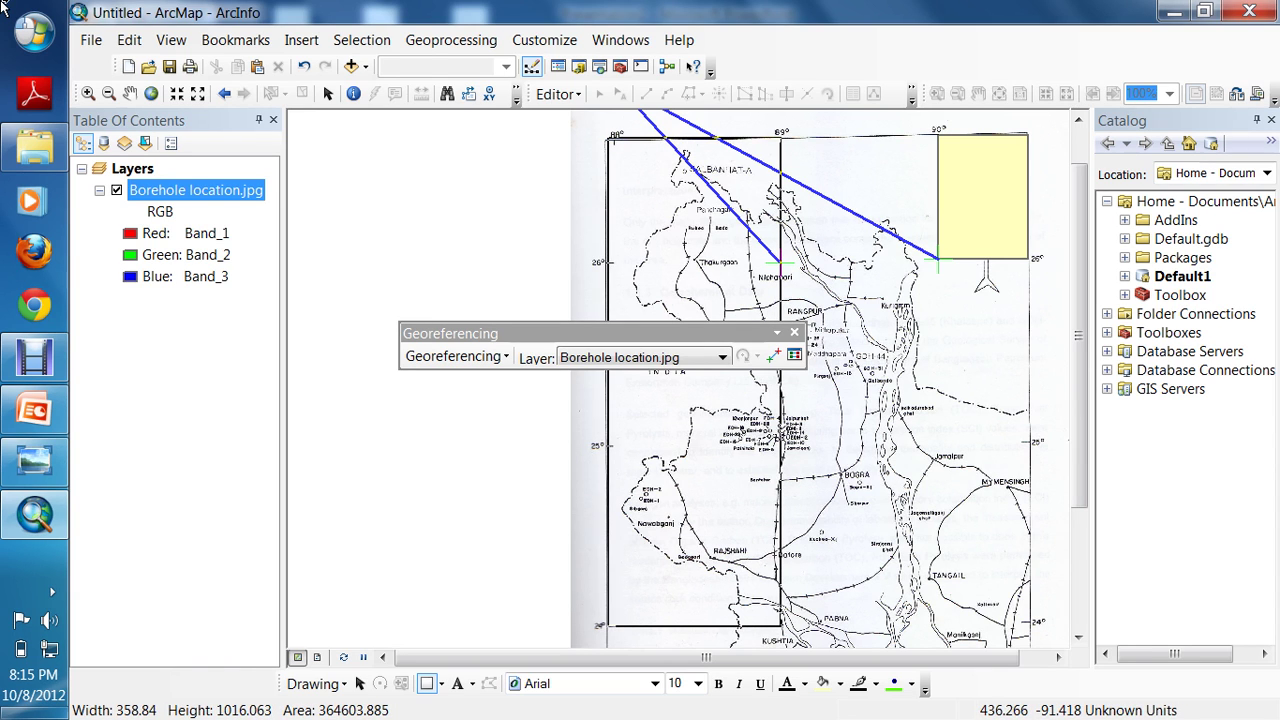
key(Escape)
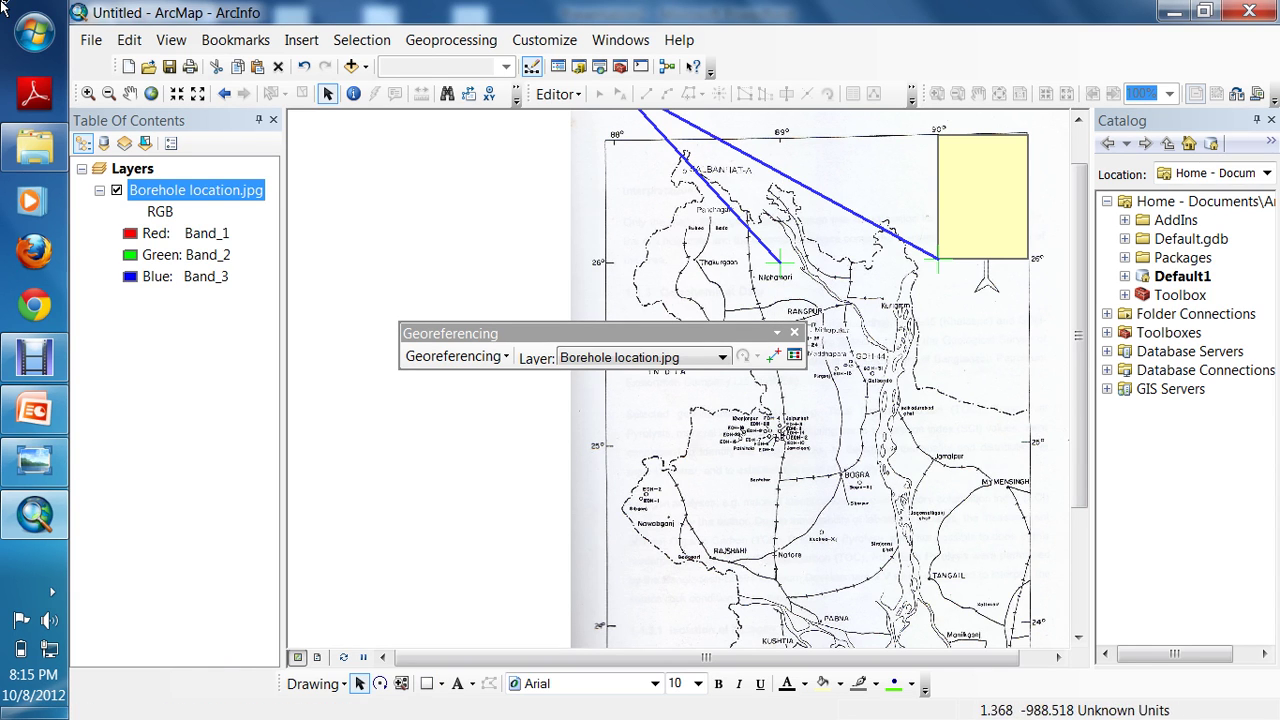
- Draw a rectangle from the western 24° tick to the upper 89° tick and add a control point at its lower-right corner with X 89, Y 24
click(426, 683)
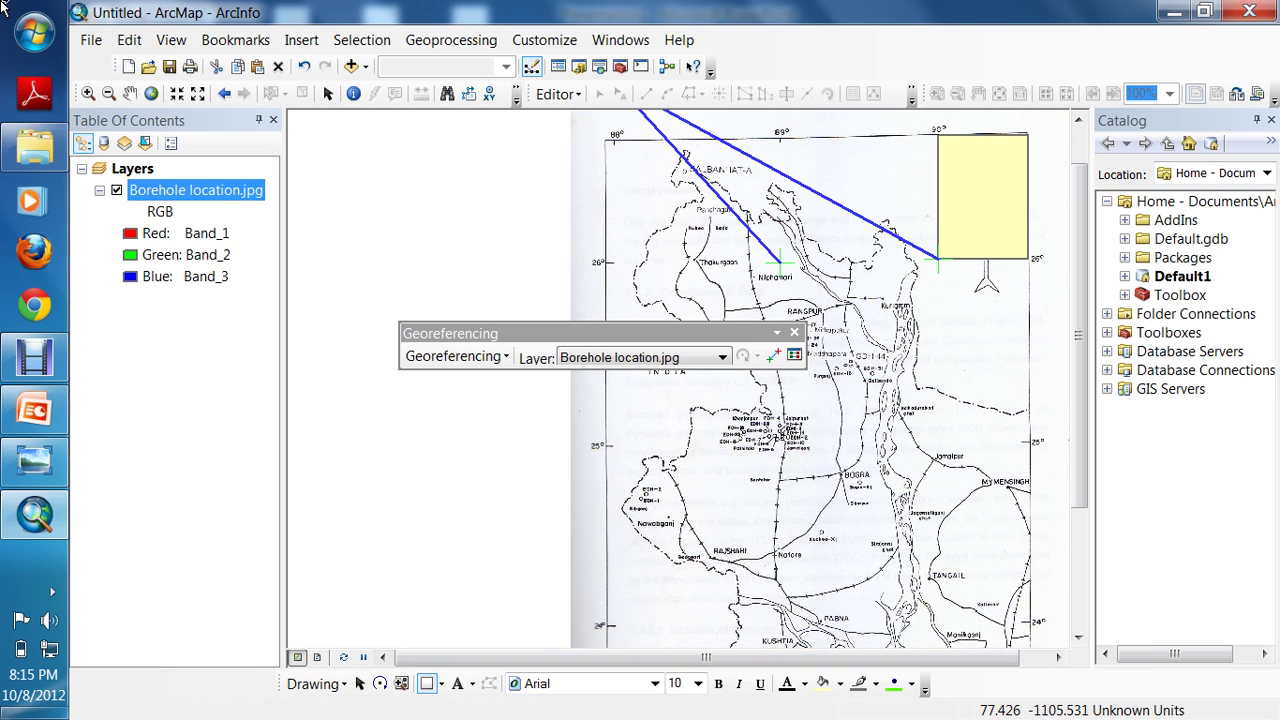
mouse_move(606, 627)
mouse_down()
mouse_move(650, 613)
mouse_move(767, 265)
mouse_move(780, 137)
mouse_up()
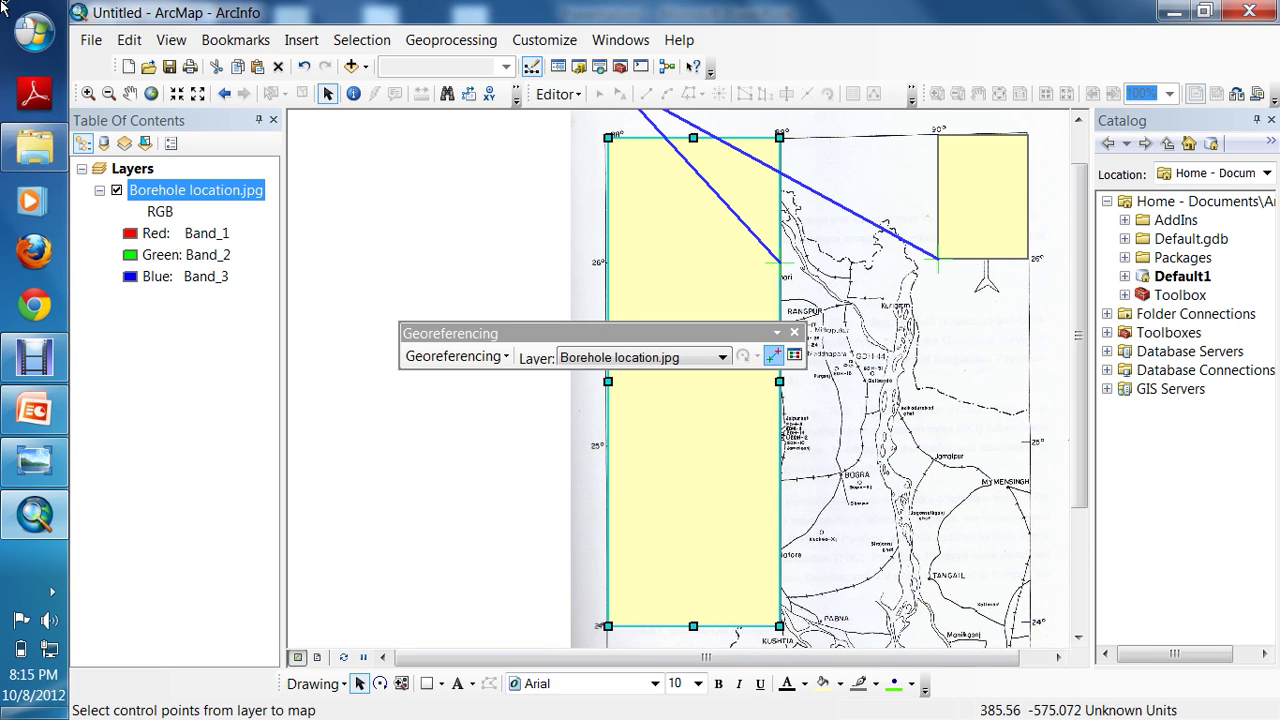
click(773, 355)
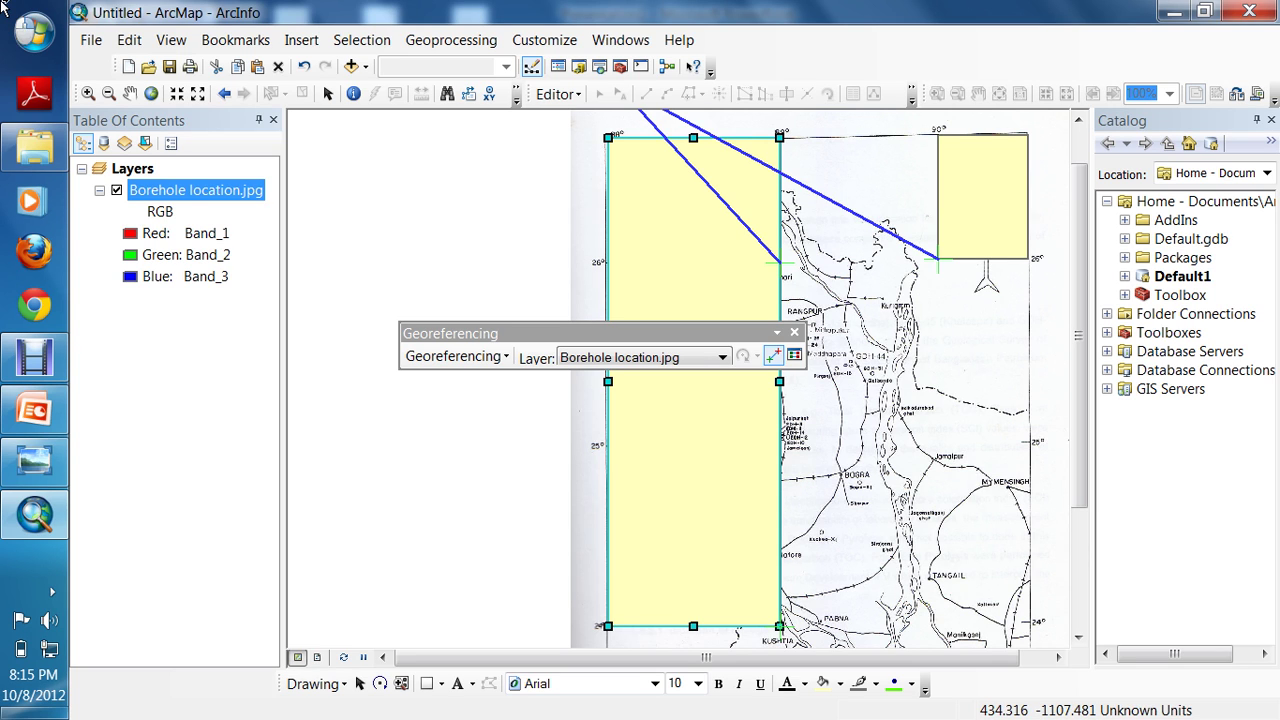
right_click(779, 626)
click(840, 640)
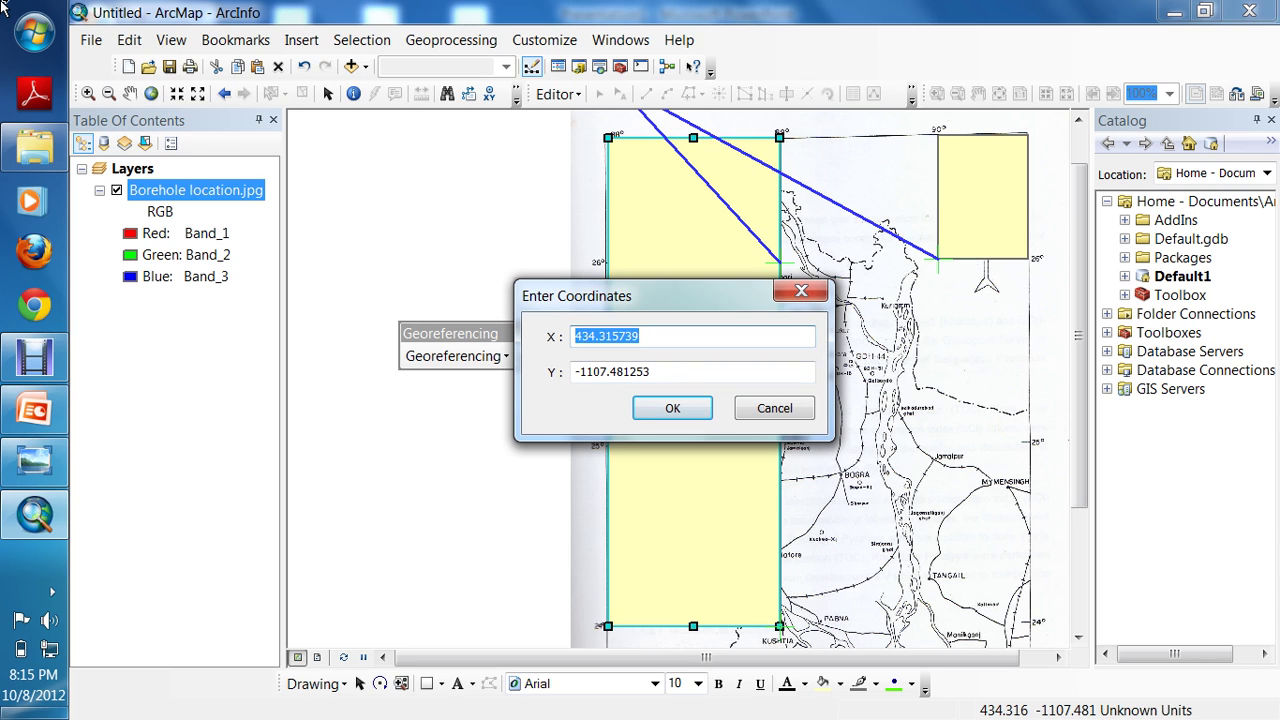
text(89)
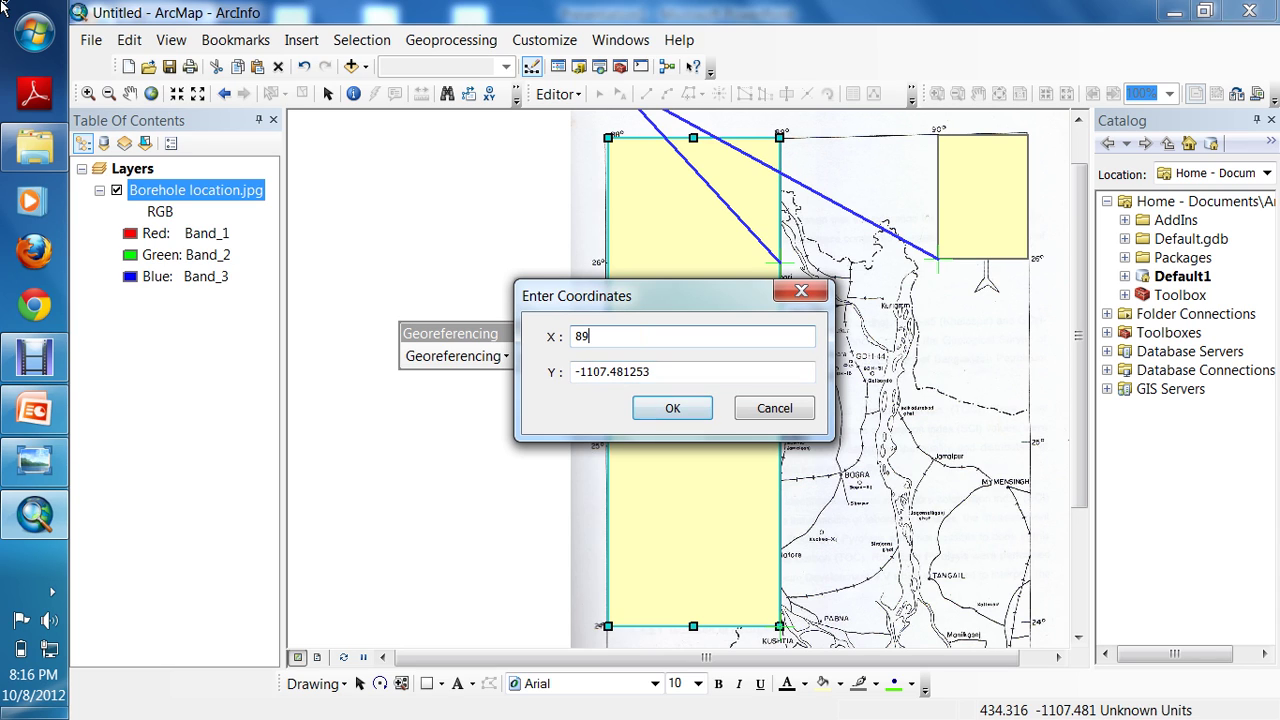
key(Tab)
text(24)
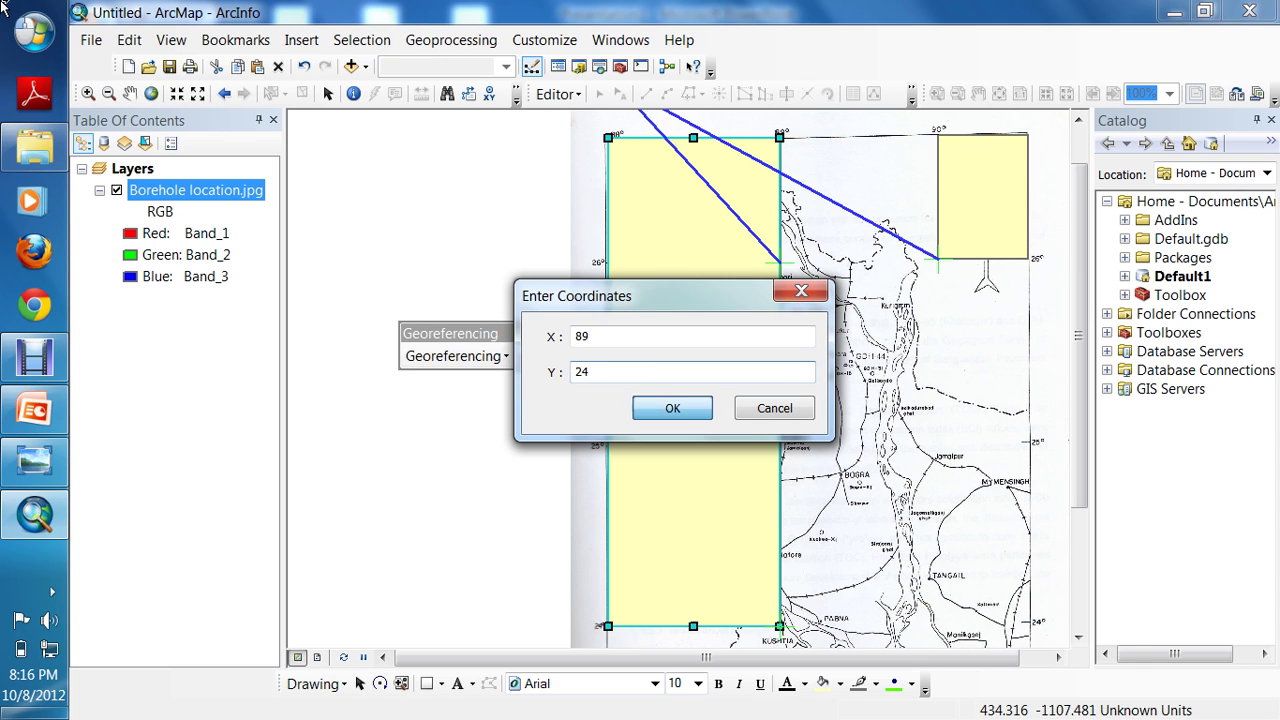
key(Return)
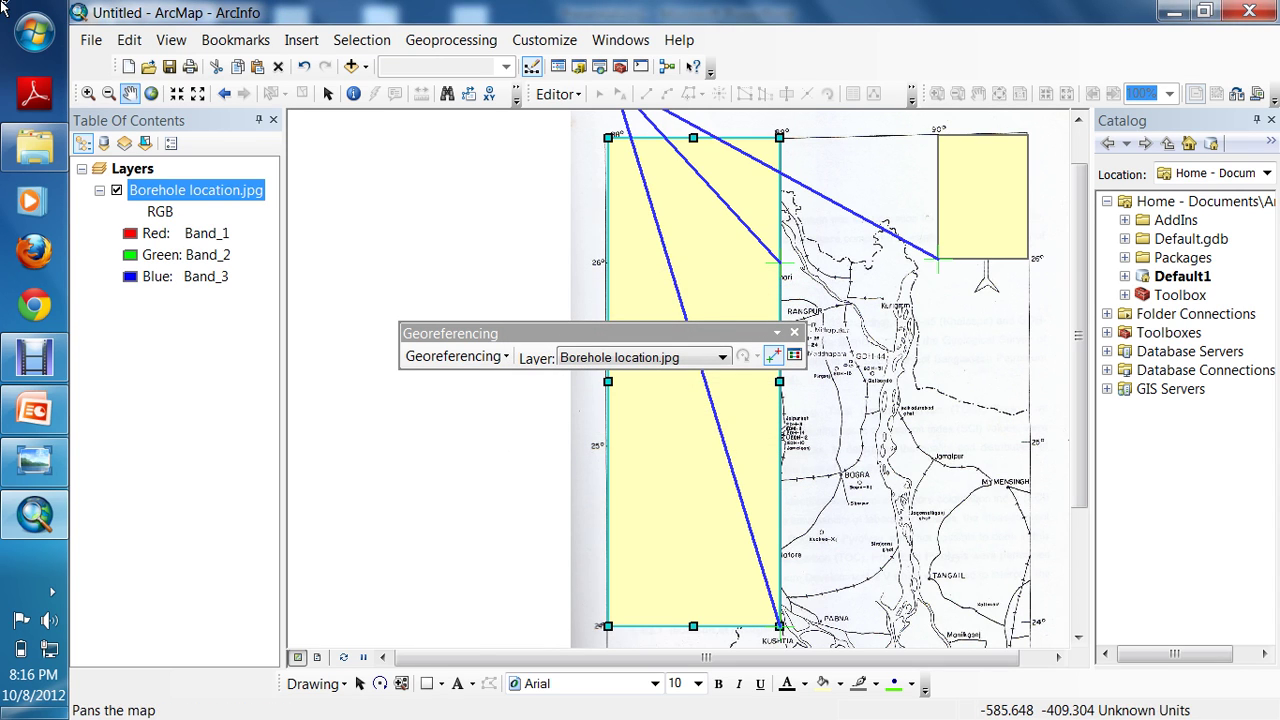
- Delete the two remaining guide rectangles, the one east of 90° and the tall one between 88° and 89°
click(130, 93)
drag(500, 500, 686, 388)
drag(762, 520, 668, 644)
drag(695, 585, 711, 601)
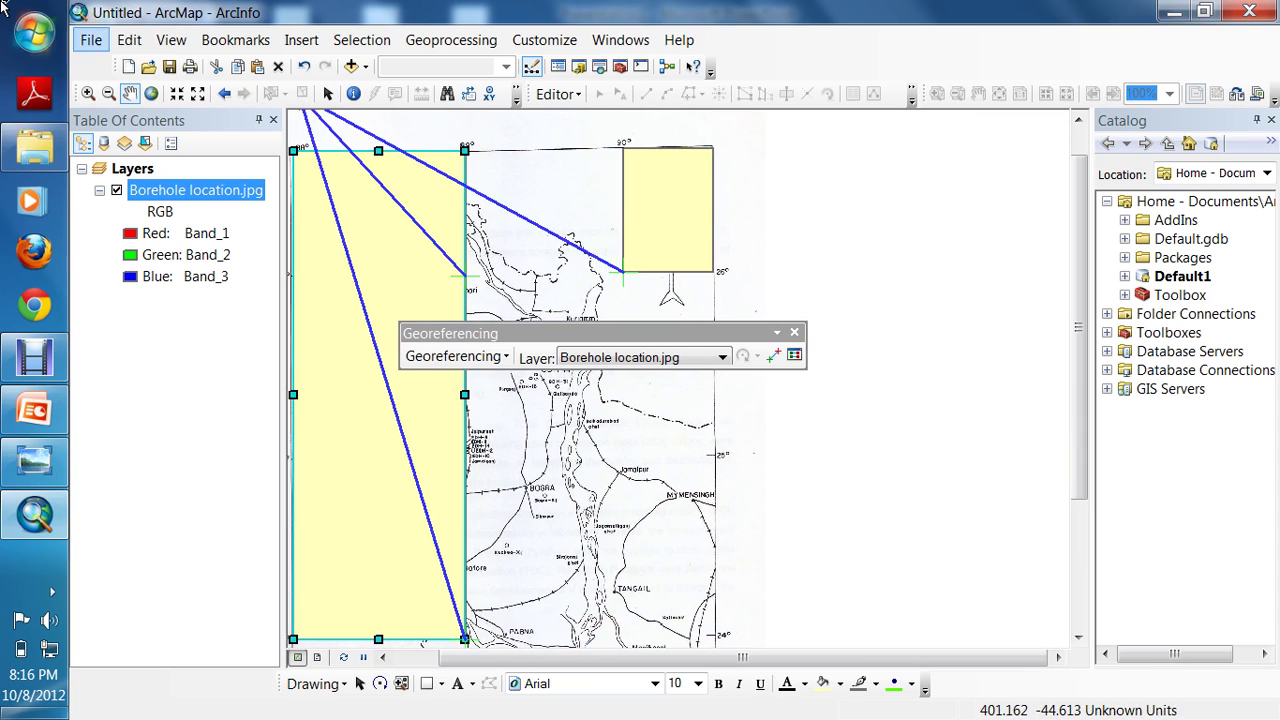
click(327, 93)
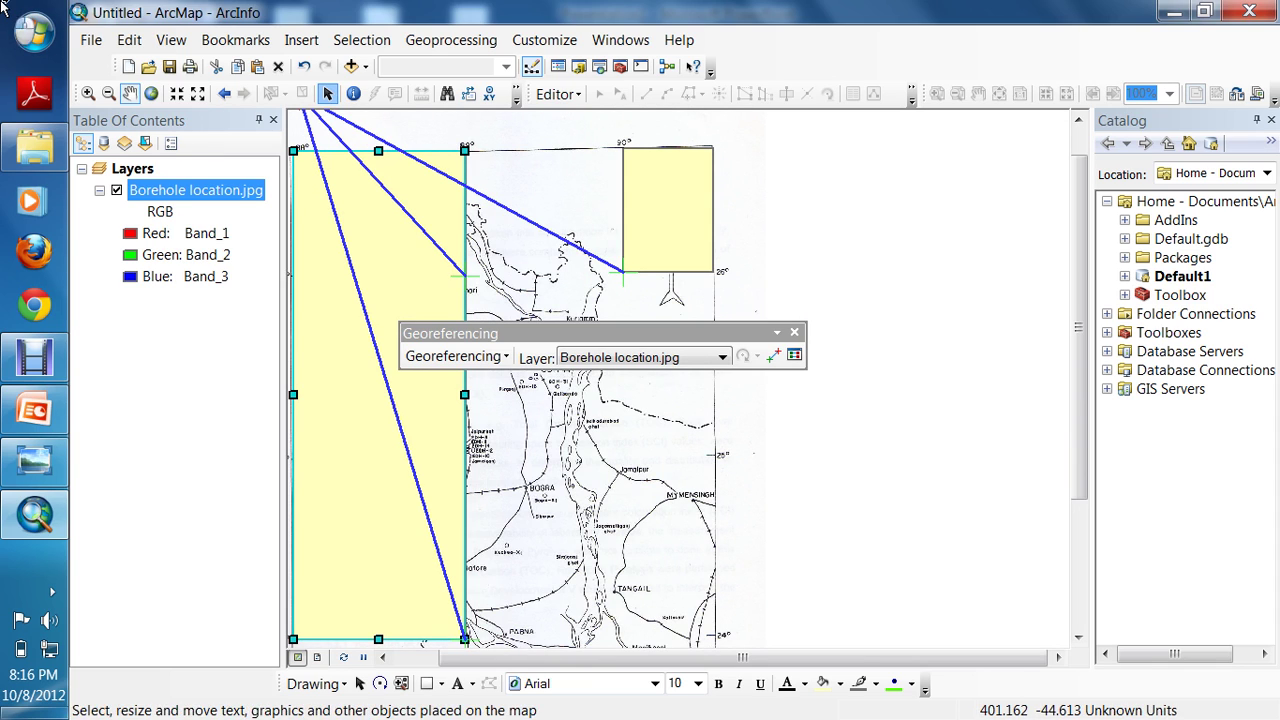
click(668, 210)
key(Delete)
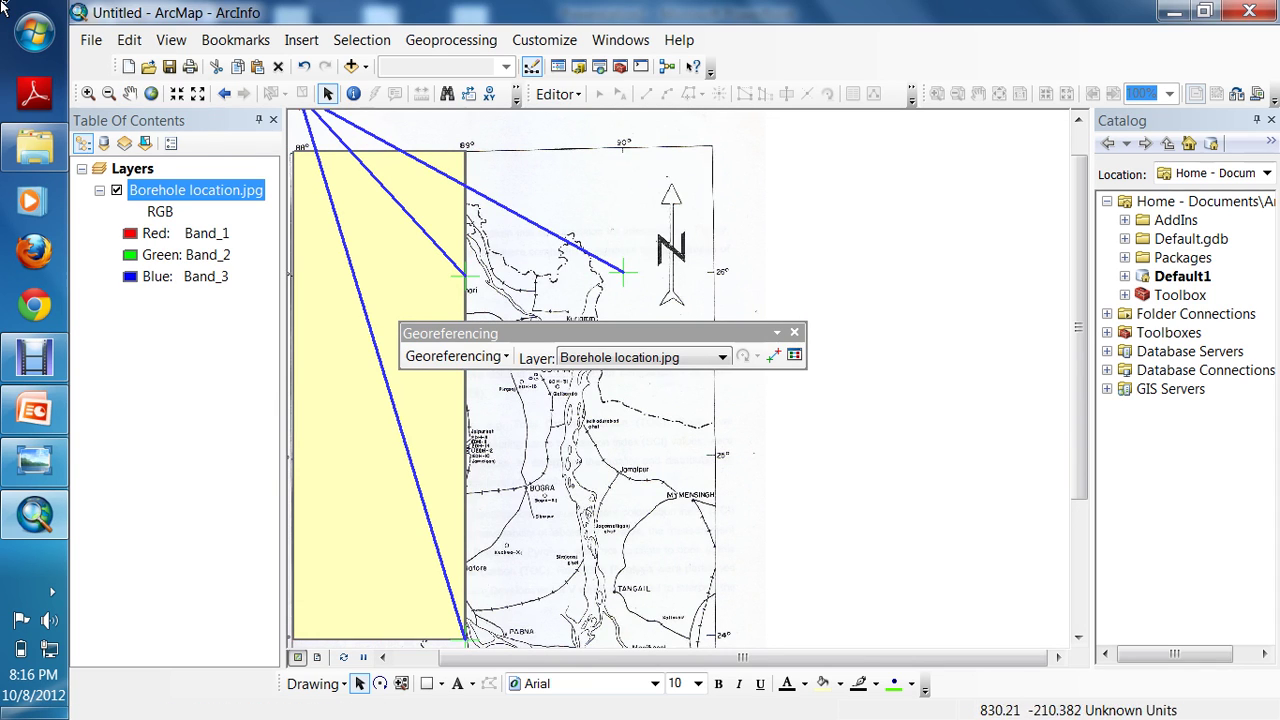
click(378, 500)
key(Delete)
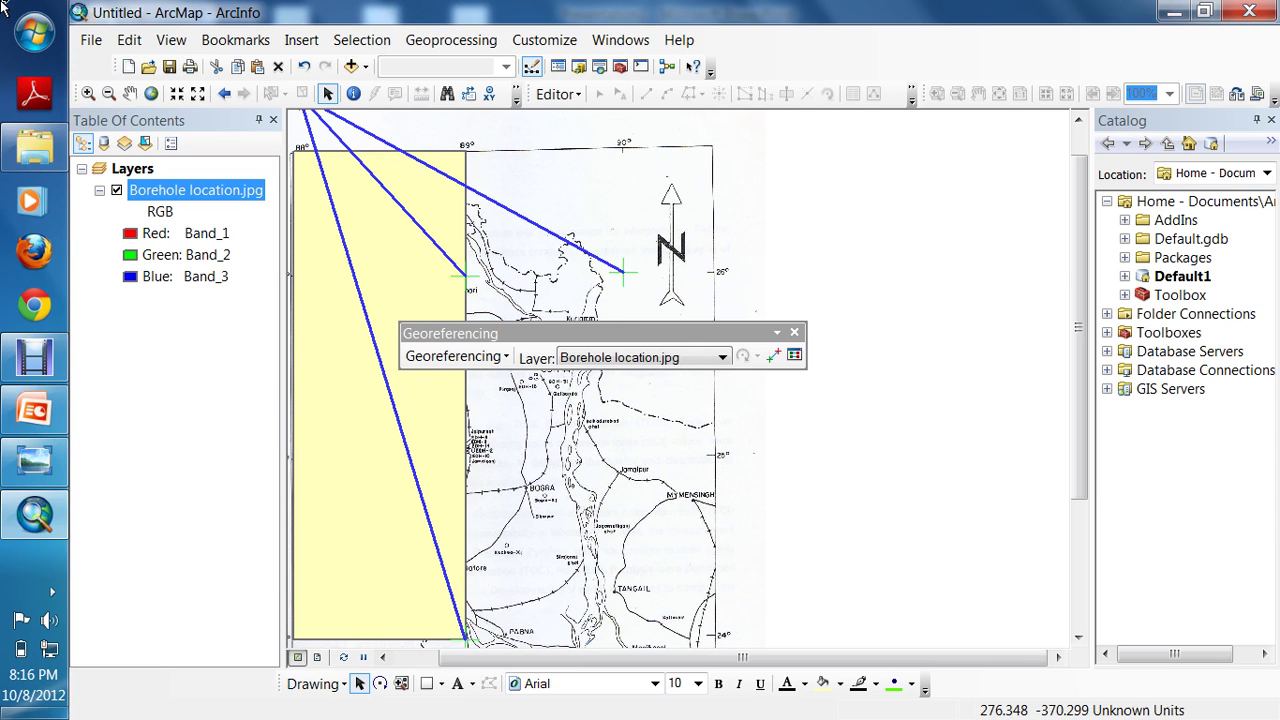
click(390, 290)
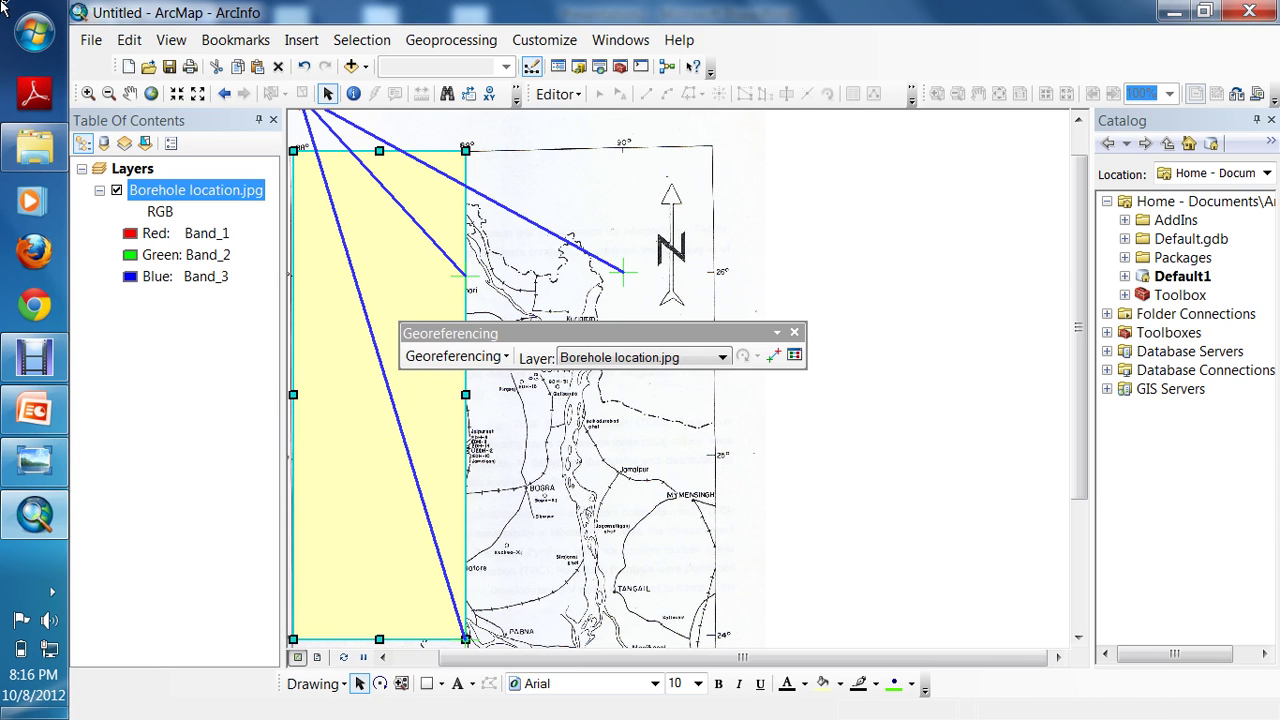
key(Delete)
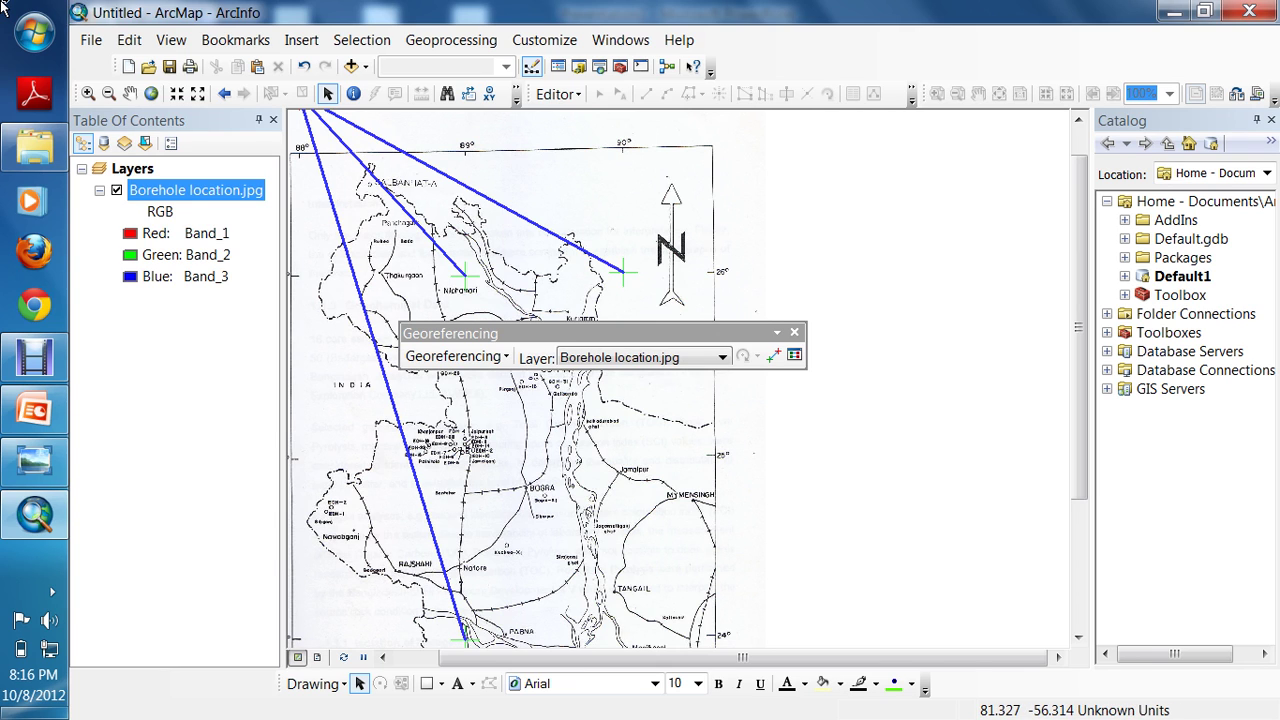
- Draw a rectangle on the map spanning from the 90° tick on the upper frame to the 25° tick on the eastern frame
drag(583, 121, 800, 510)
mouse_move(530, 118)
mouse_down()
mouse_move(750, 481)
mouse_move(804, 612)
mouse_up()
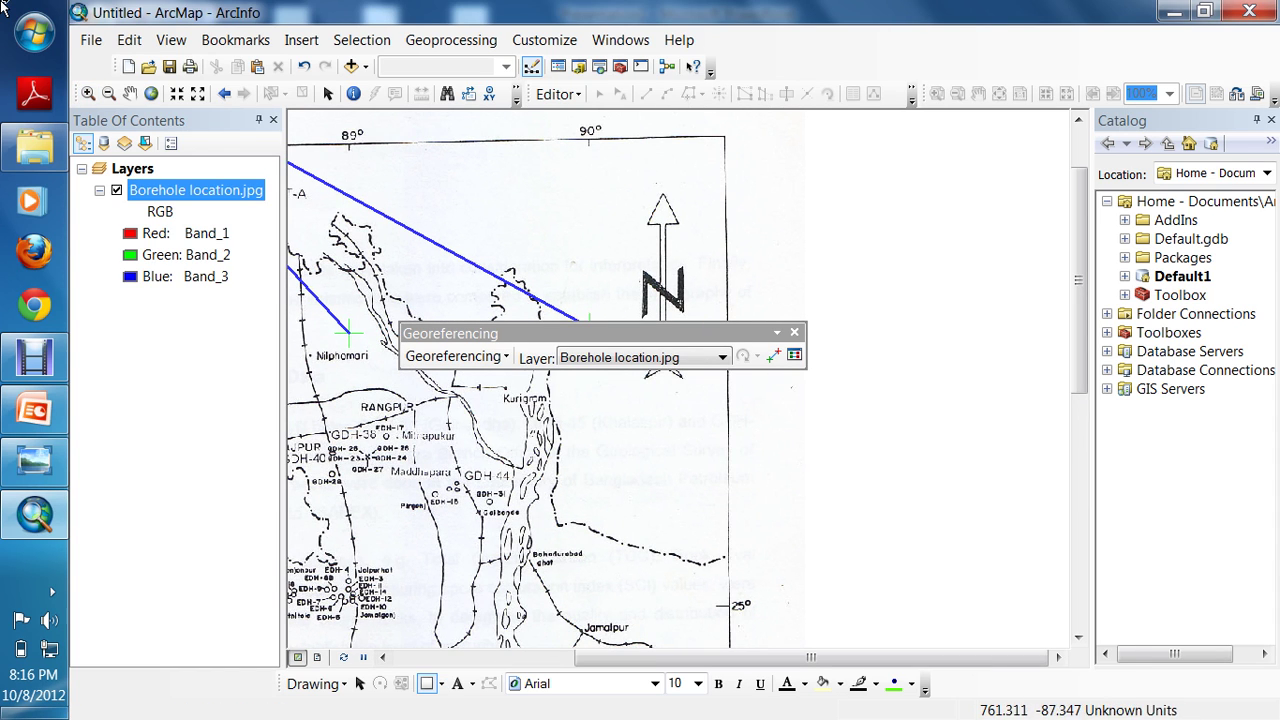
drag(588, 138, 730, 605)
- Add a control point at the rectangle's lower-left corner with coordinates X 90 and Y 25, then delete the rectangle
click(773, 355)
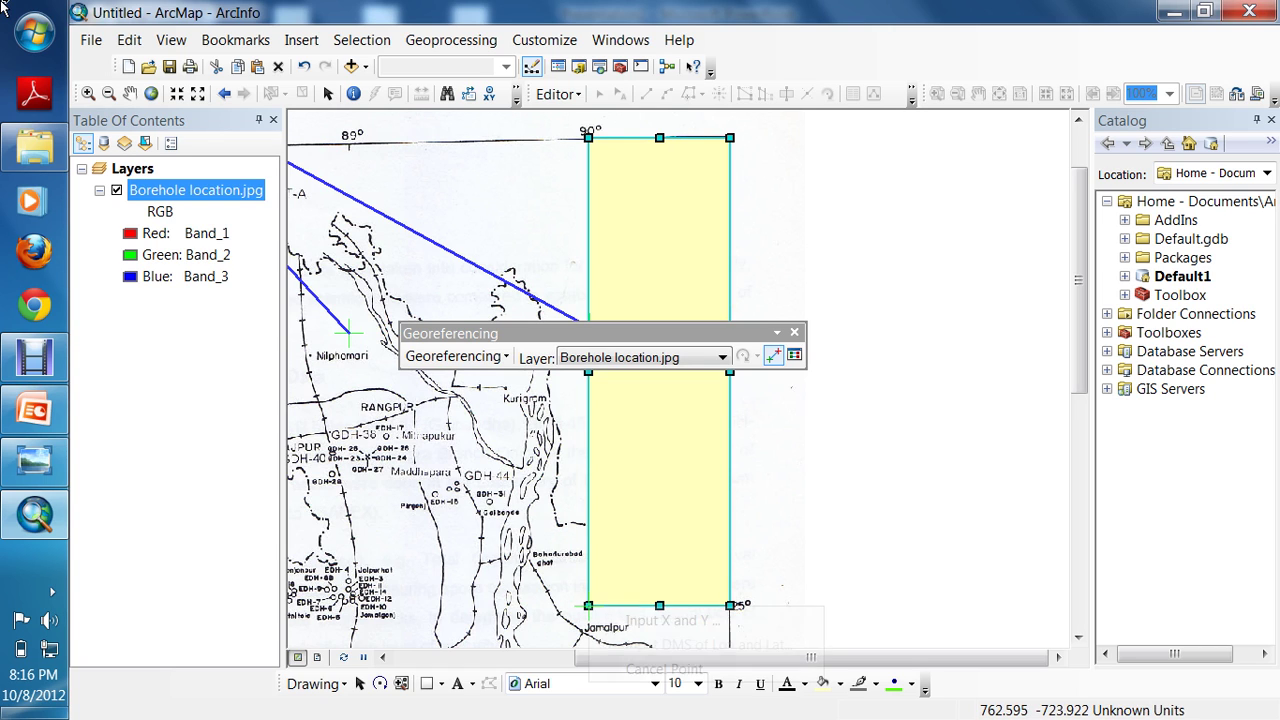
right_click(588, 605)
click(640, 614)
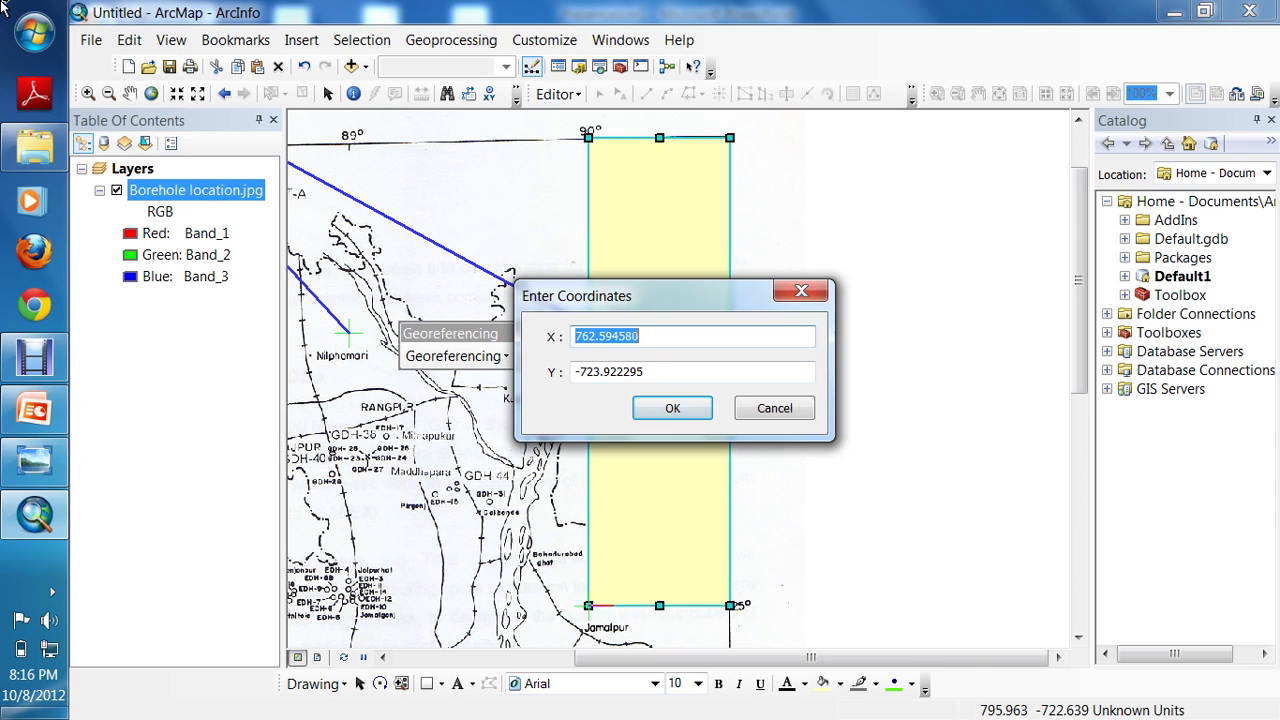
text(90)
key(Tab)
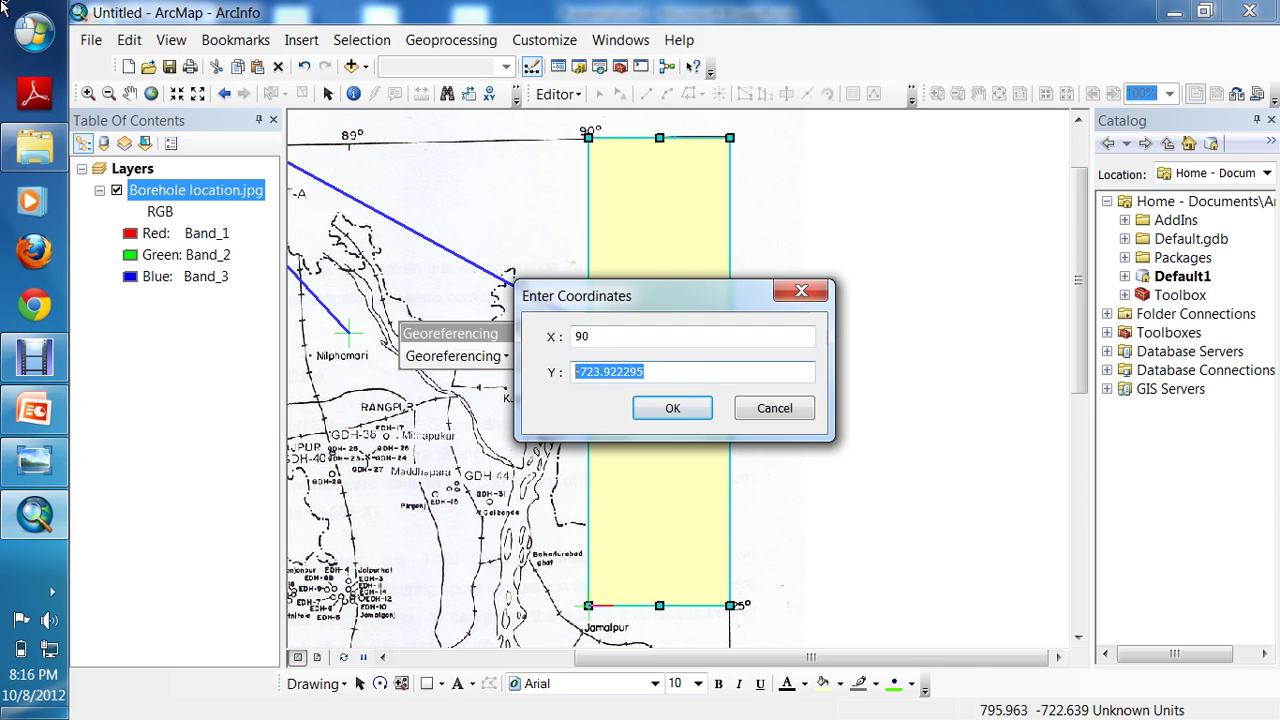
text(25)
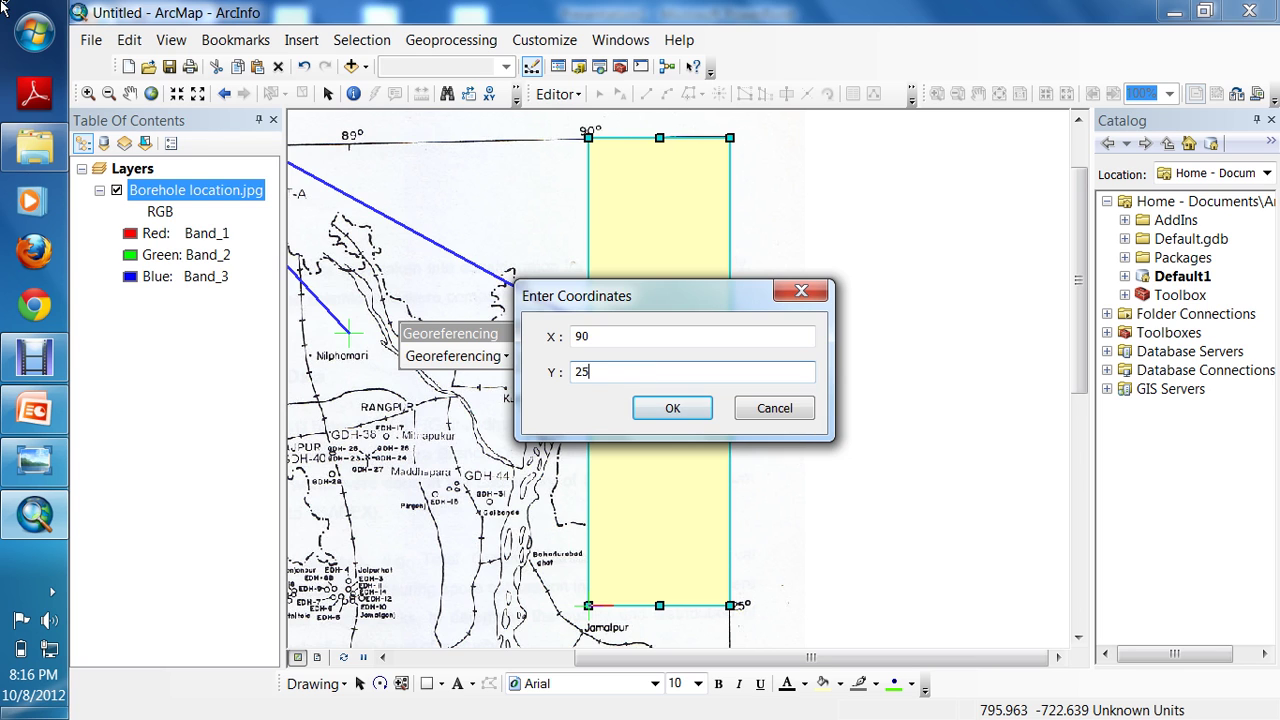
key(Return)
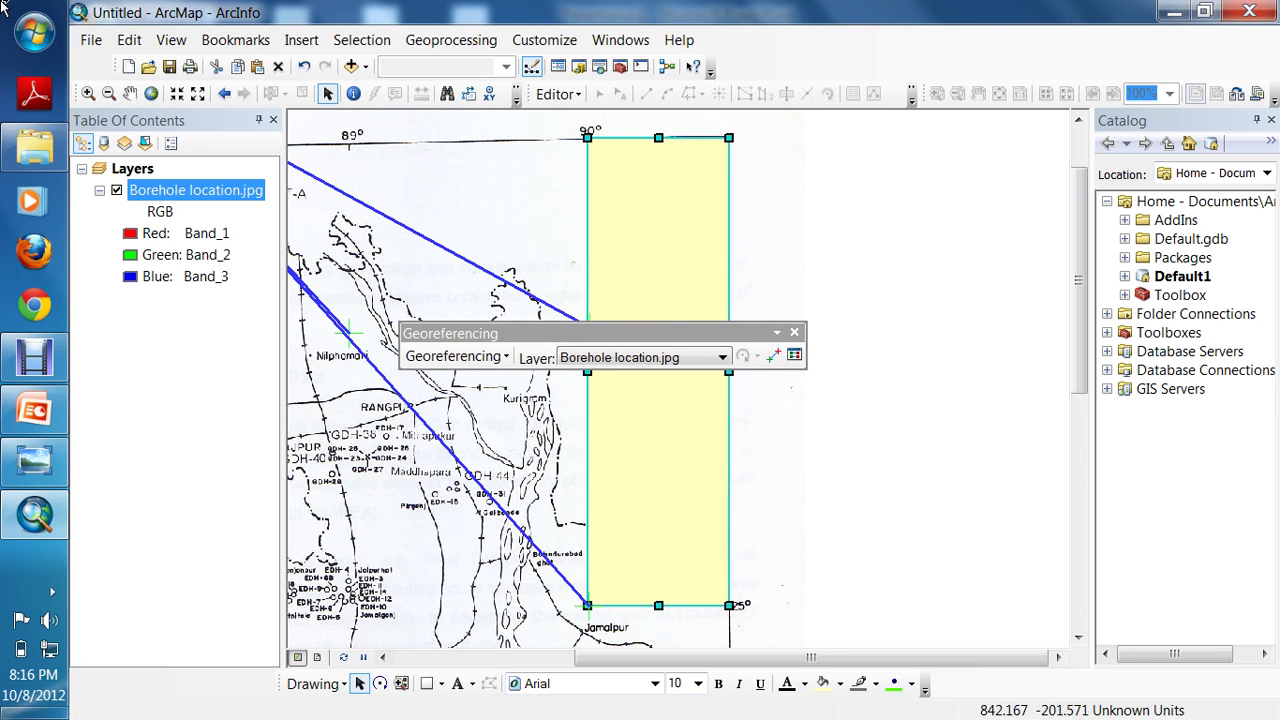
key(Delete)
- Check the source and map coordinates of the control points in the link table
drag(680, 334, 723, 330)
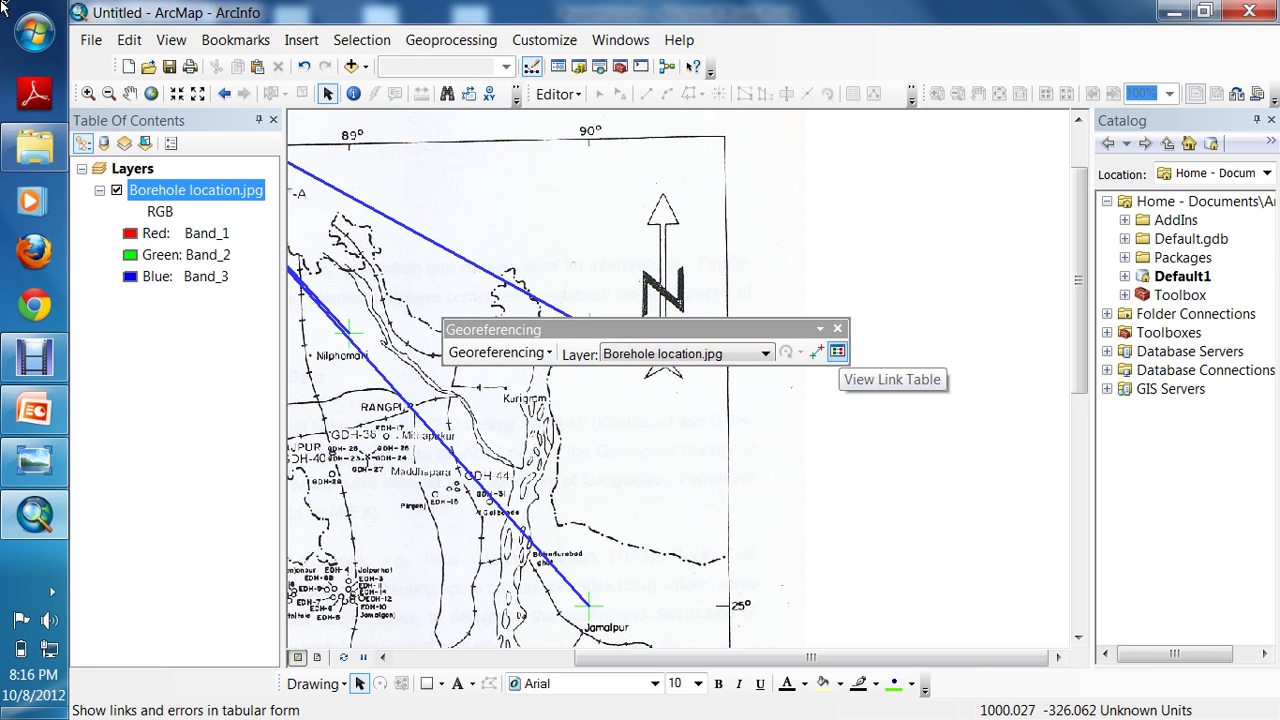
click(837, 351)
drag(300, 30, 348, 81)
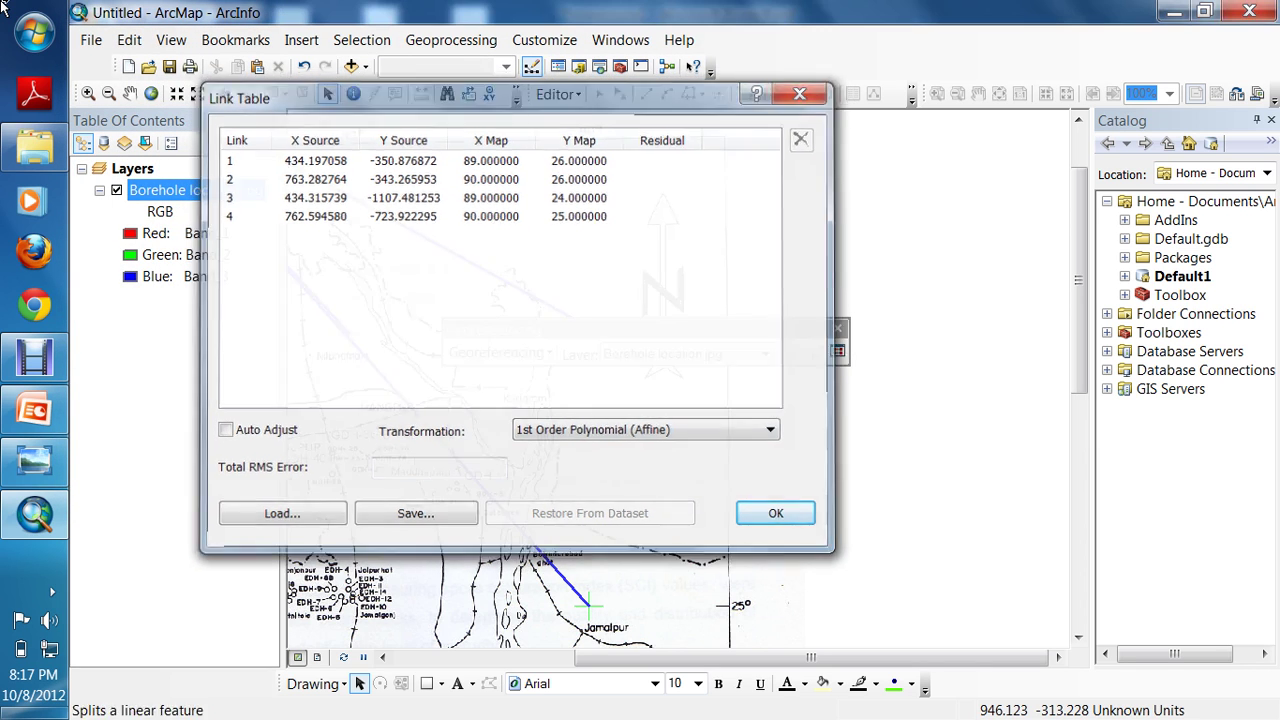
click(804, 90)
- Turn on Auto Adjust for the borehole location image, accept the warning, and show the map at full extent
click(496, 352)
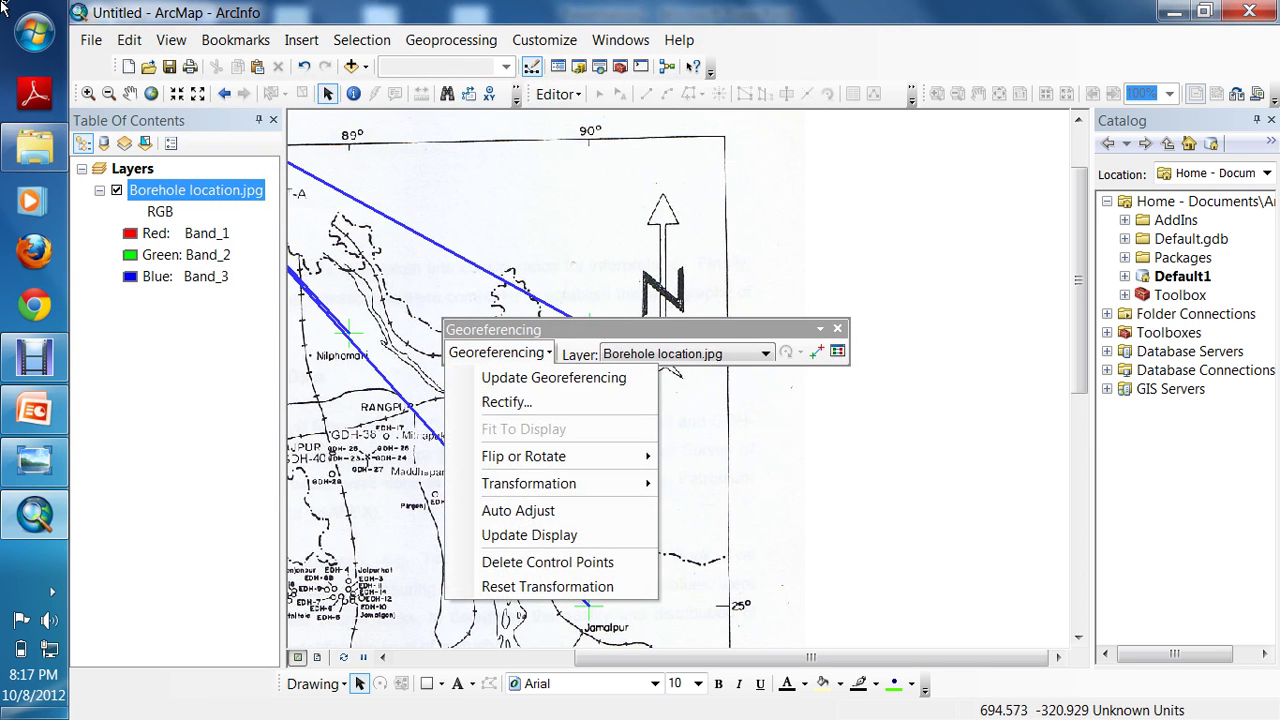
click(151, 94)
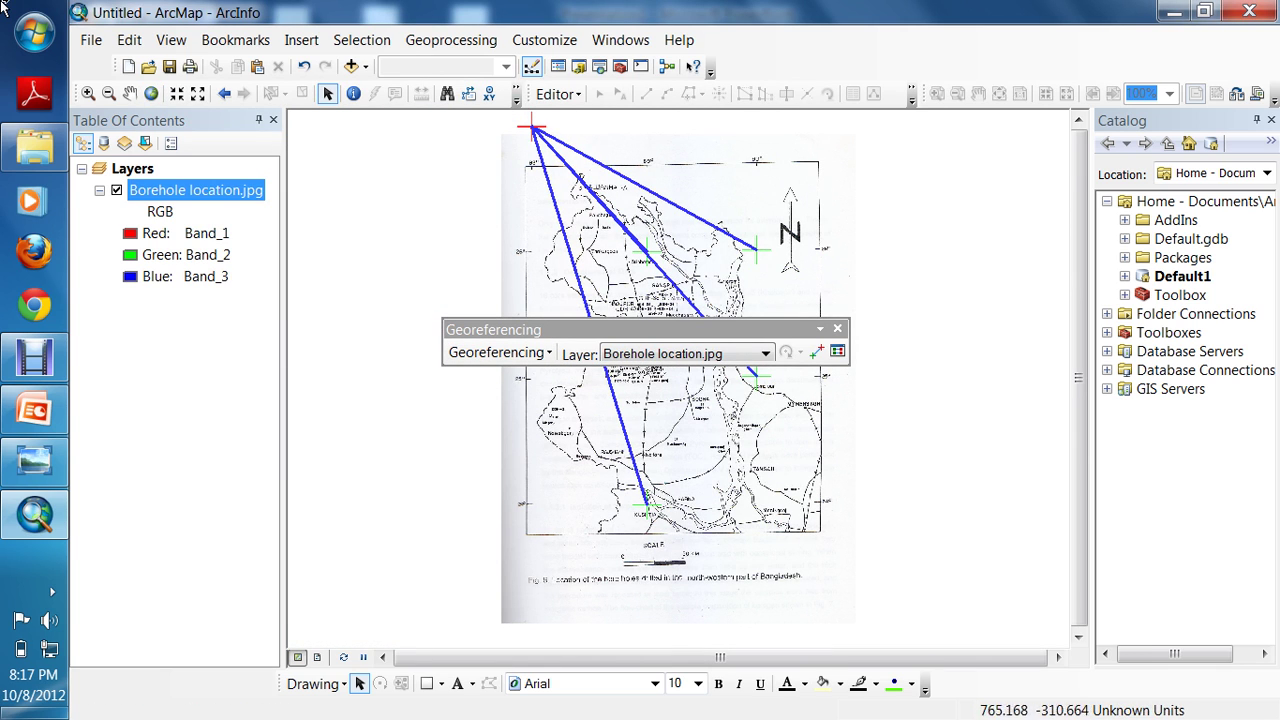
click(496, 352)
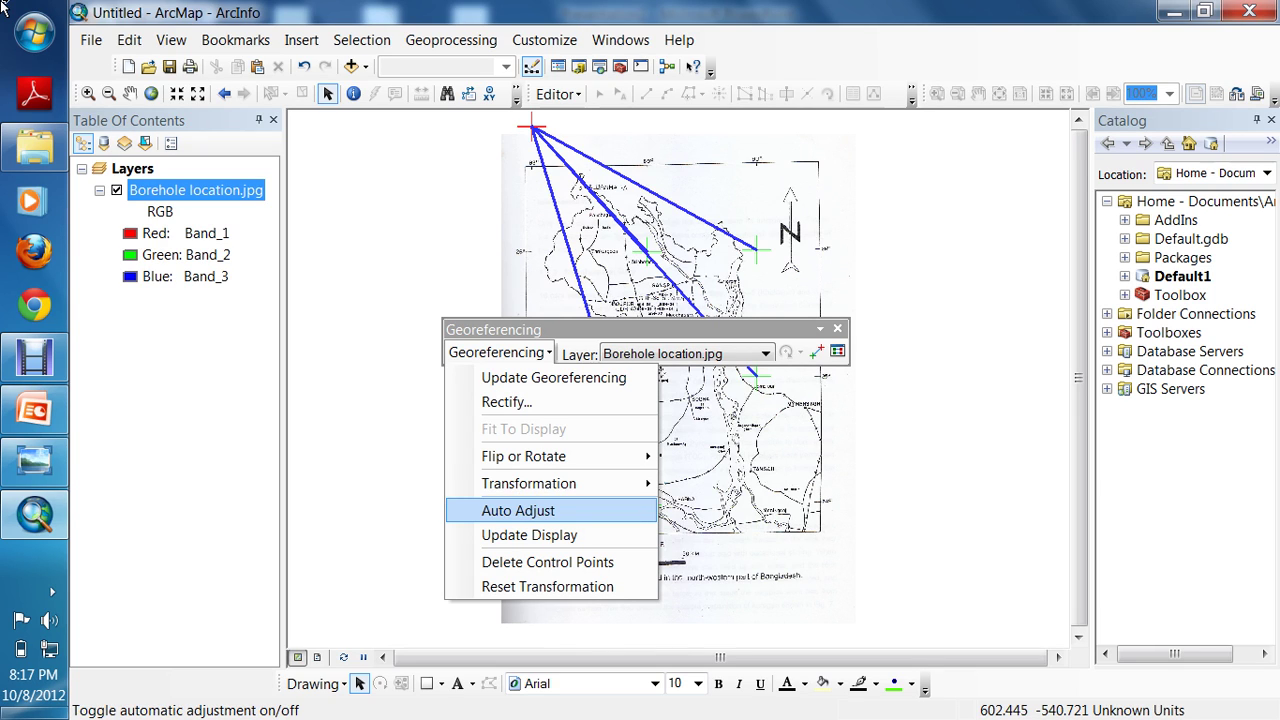
key(Return)
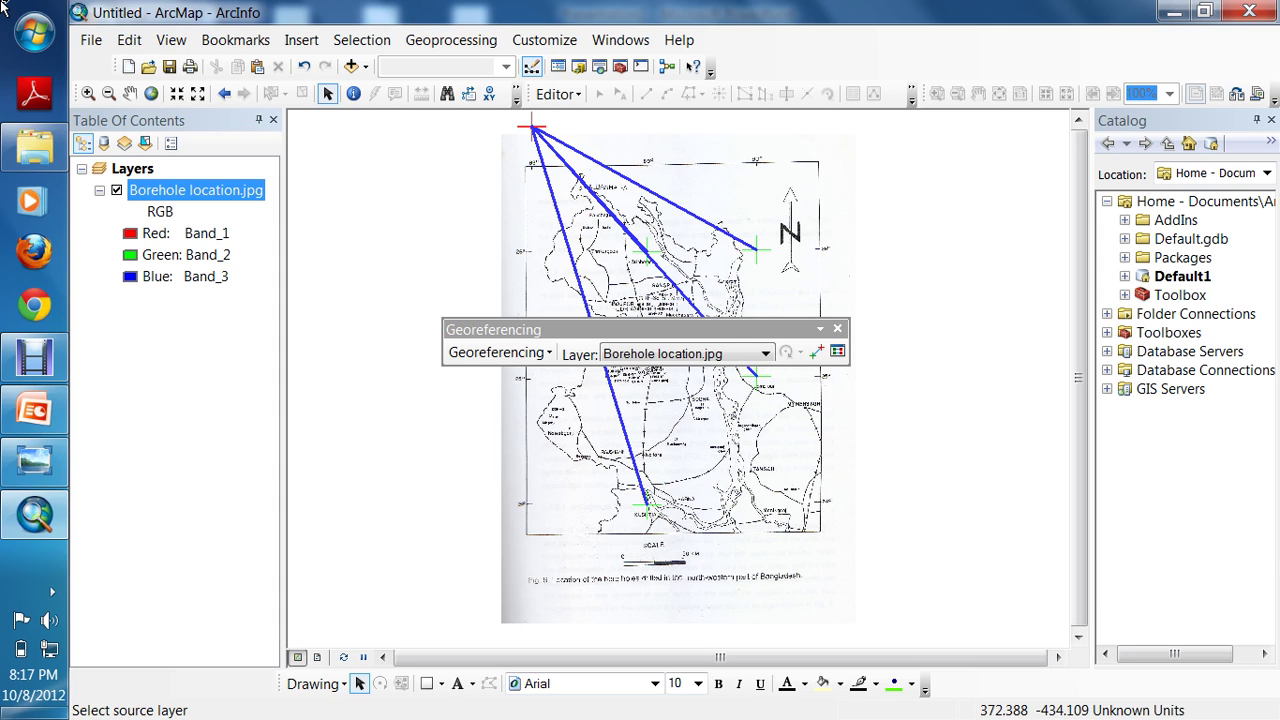
click(497, 352)
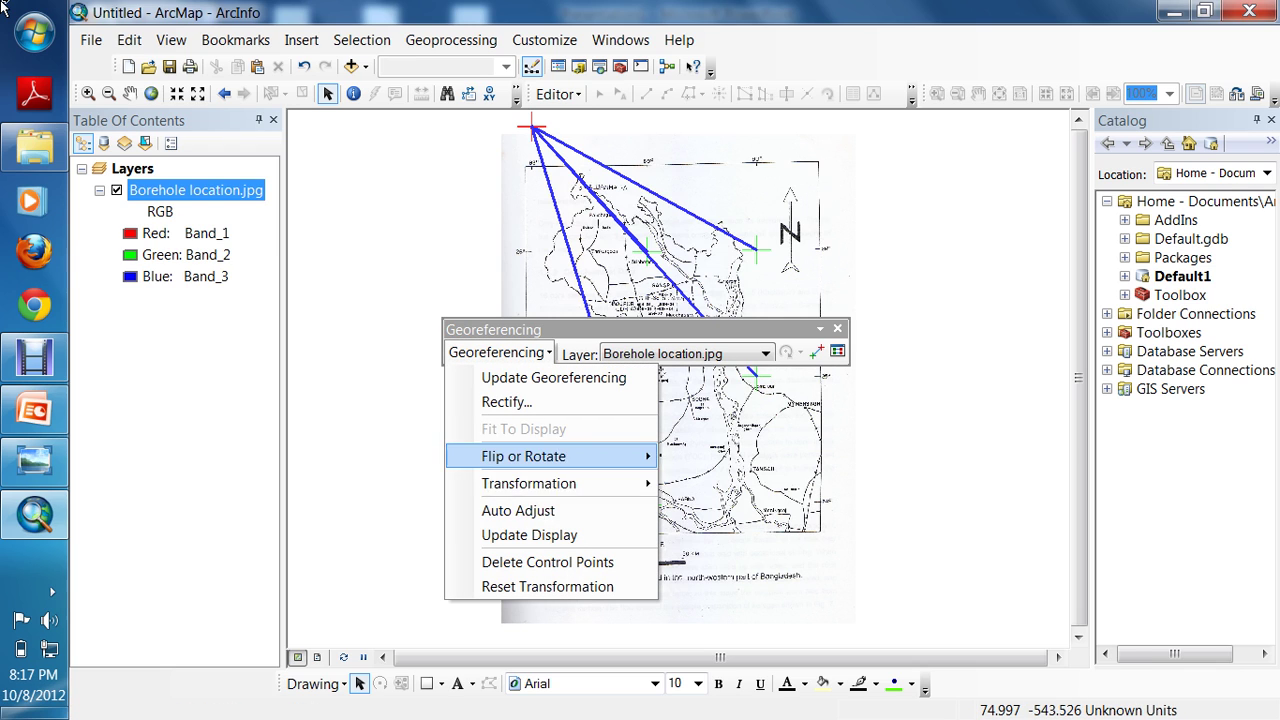
key(Return)
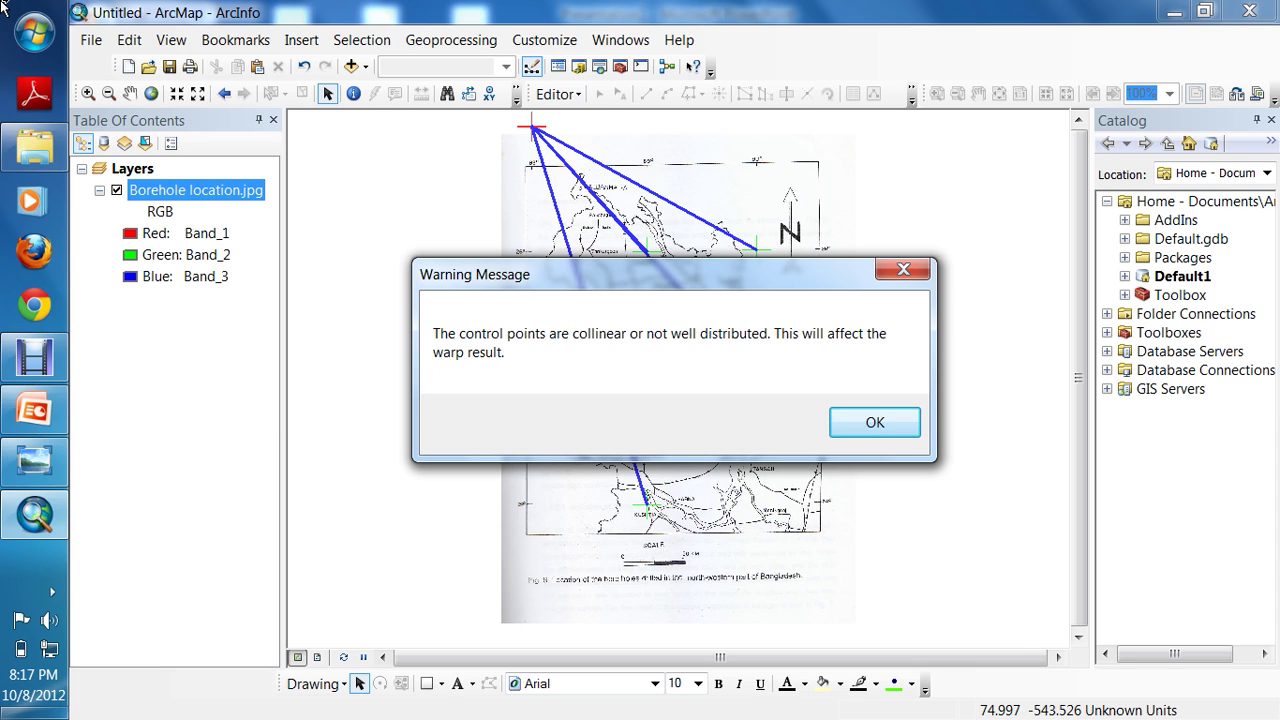
mouse_move(640, 274)
mouse_down()
mouse_move(639, 388)
mouse_move(414, 555)
mouse_move(426, 555)
mouse_up()
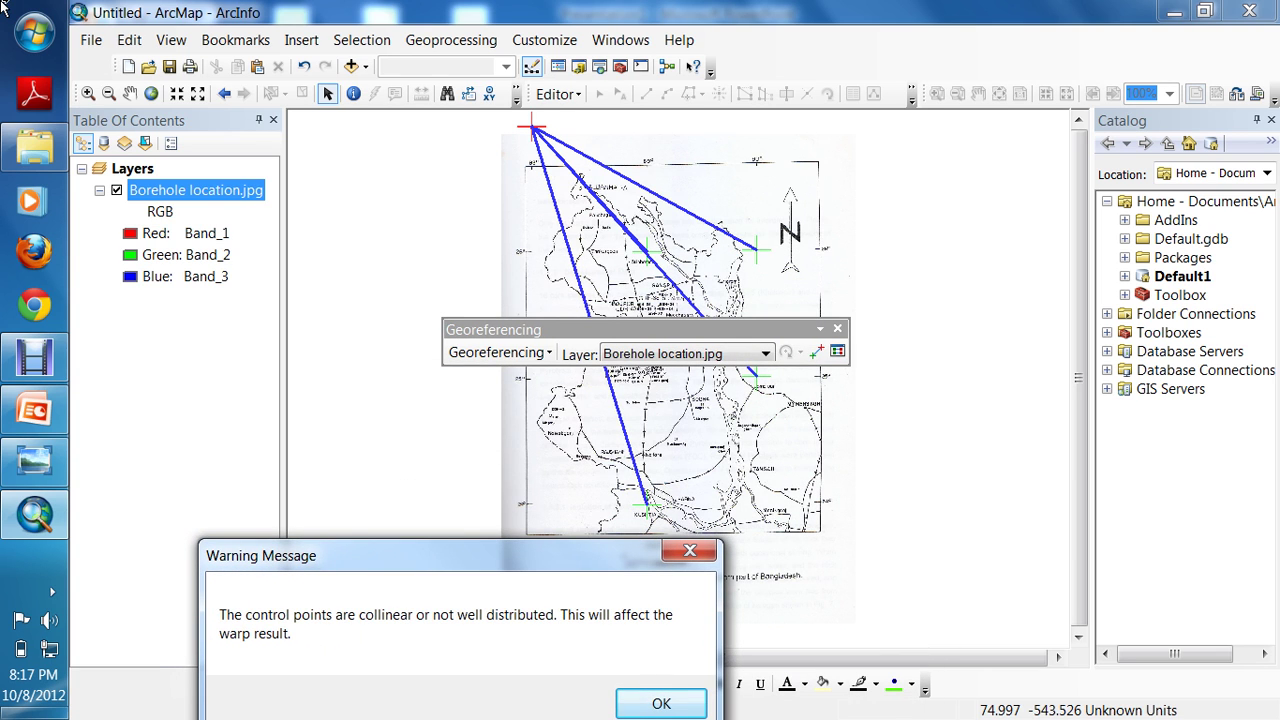
drag(426, 555, 554, 384)
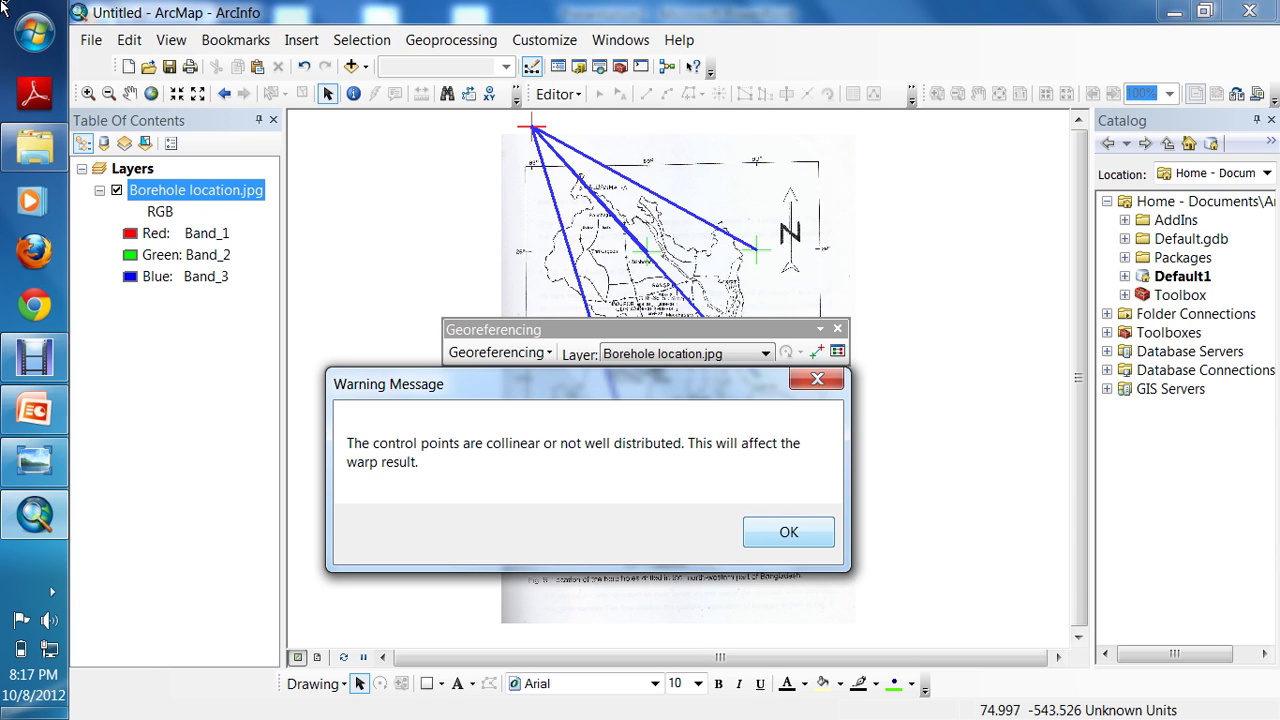
key(Return)
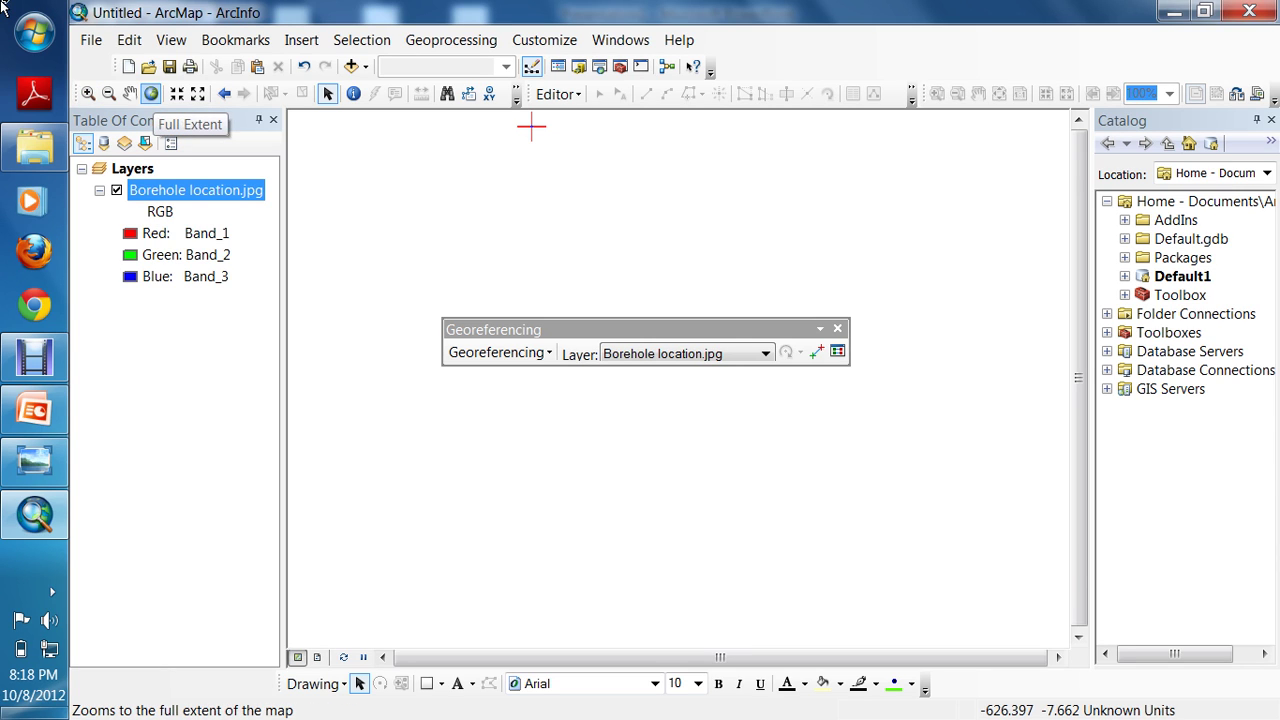
click(151, 93)
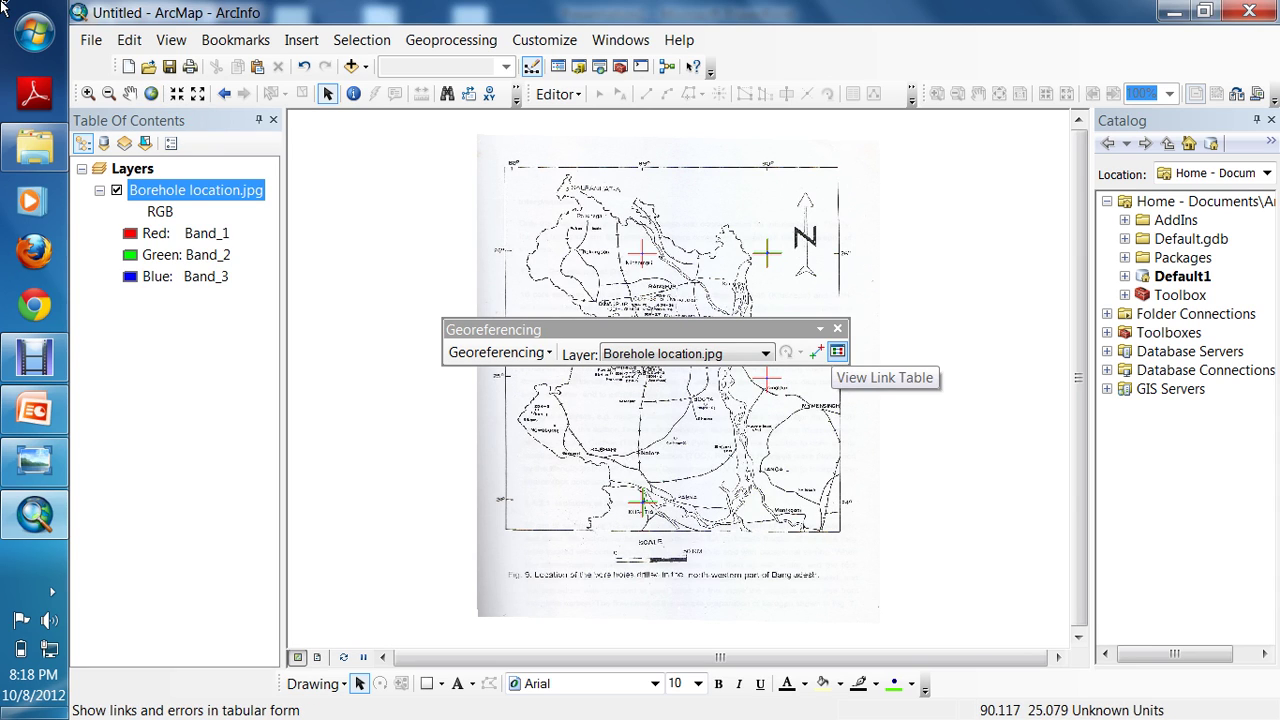
- Examine the residual of each control point and the total RMS error in the link table
click(837, 351)
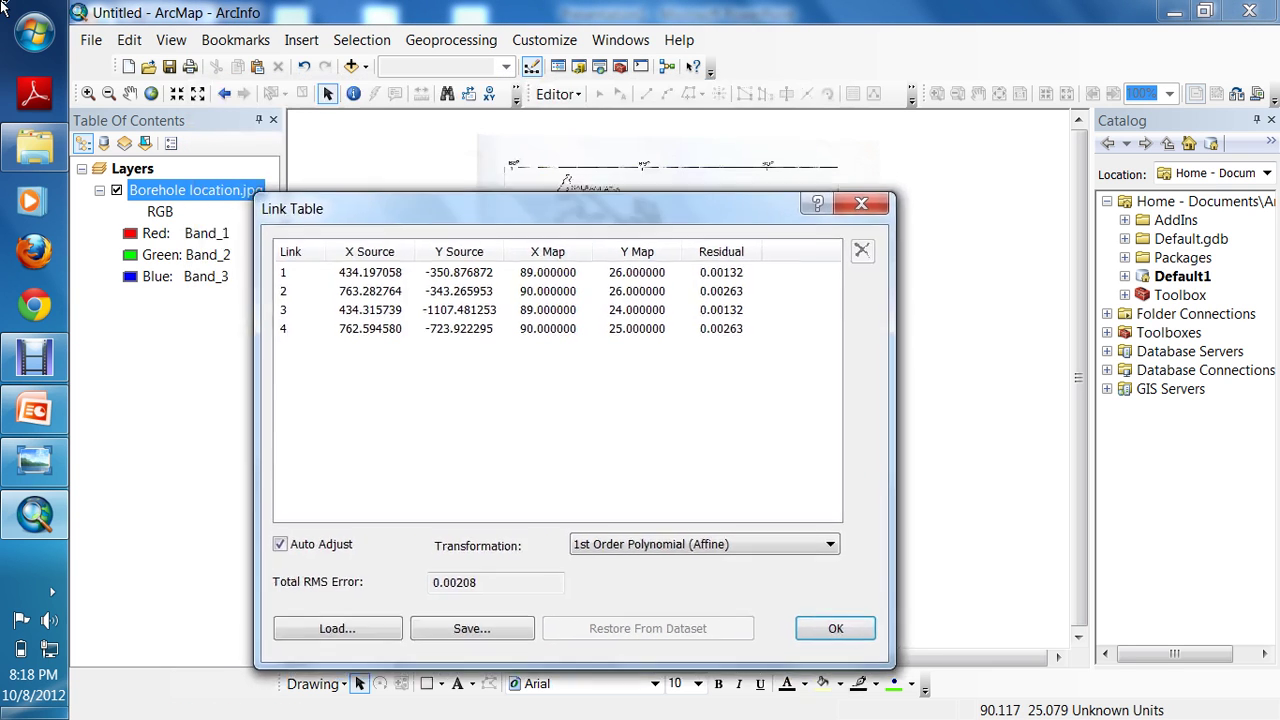
drag(500, 208, 505, 222)
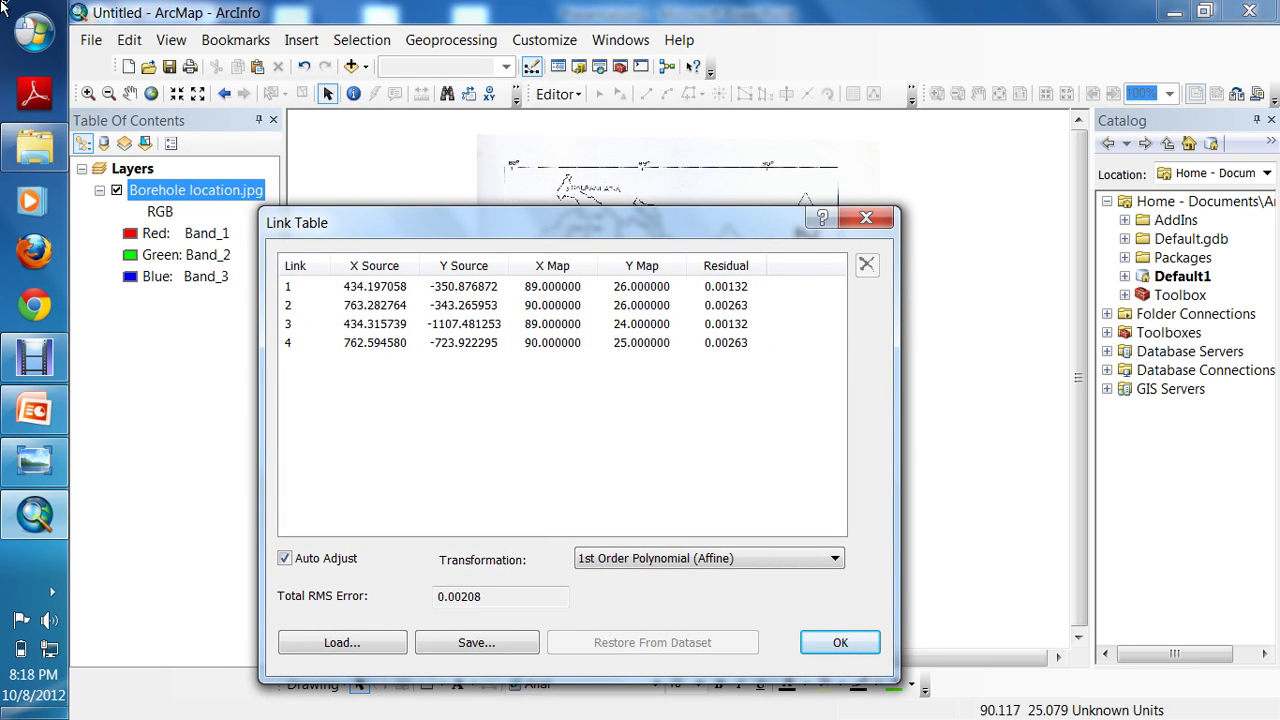
click(520, 342)
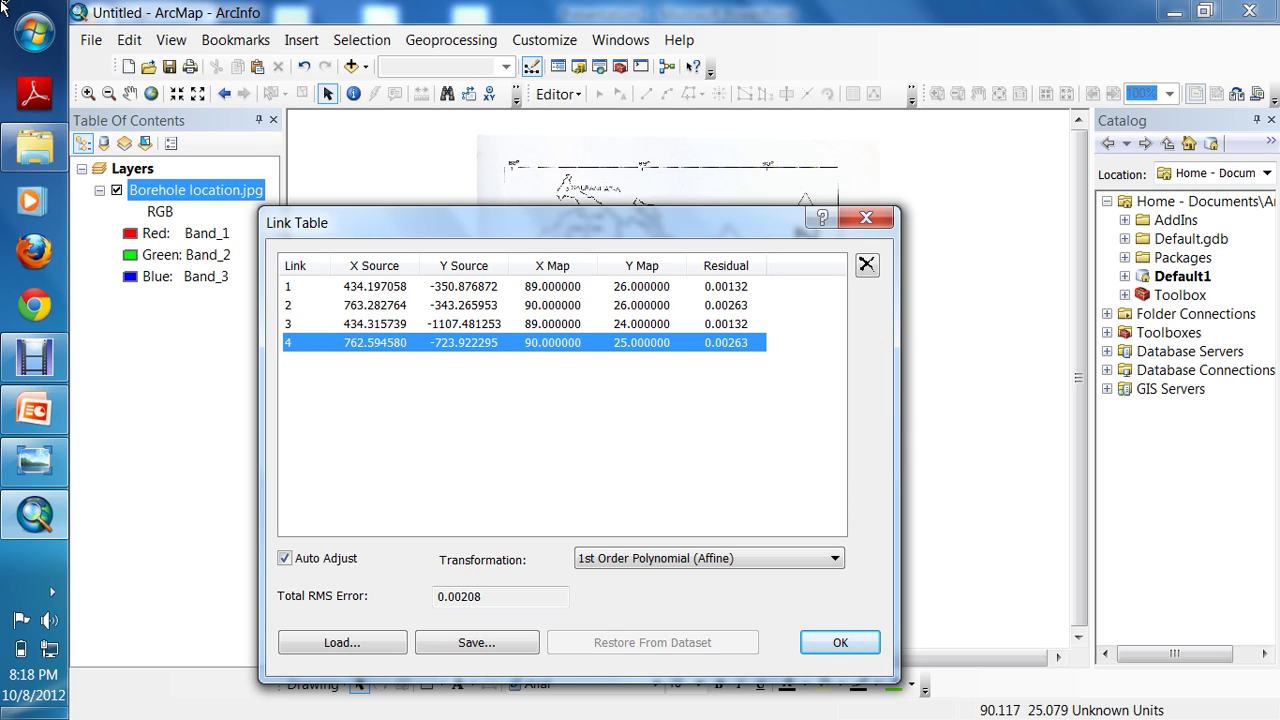
click(520, 305)
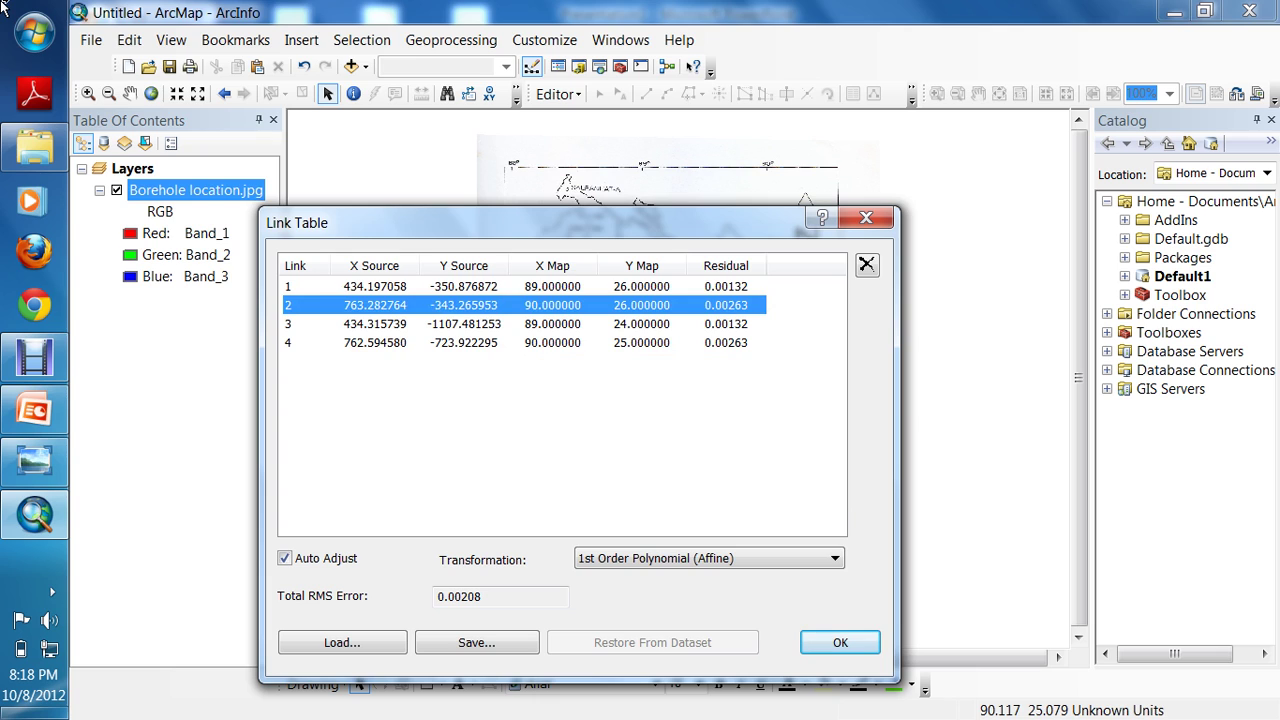
key(Up)
key(Down)
key(Down)
key(Down)
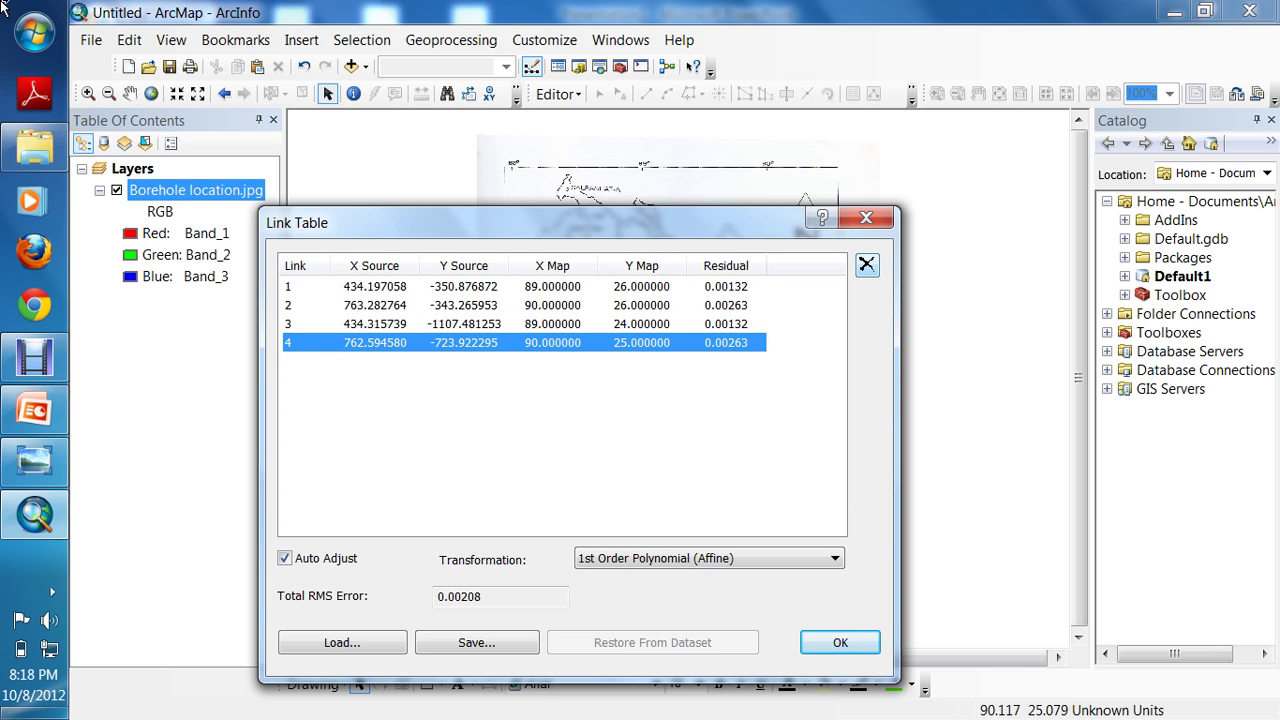
drag(560, 222, 575, 260)
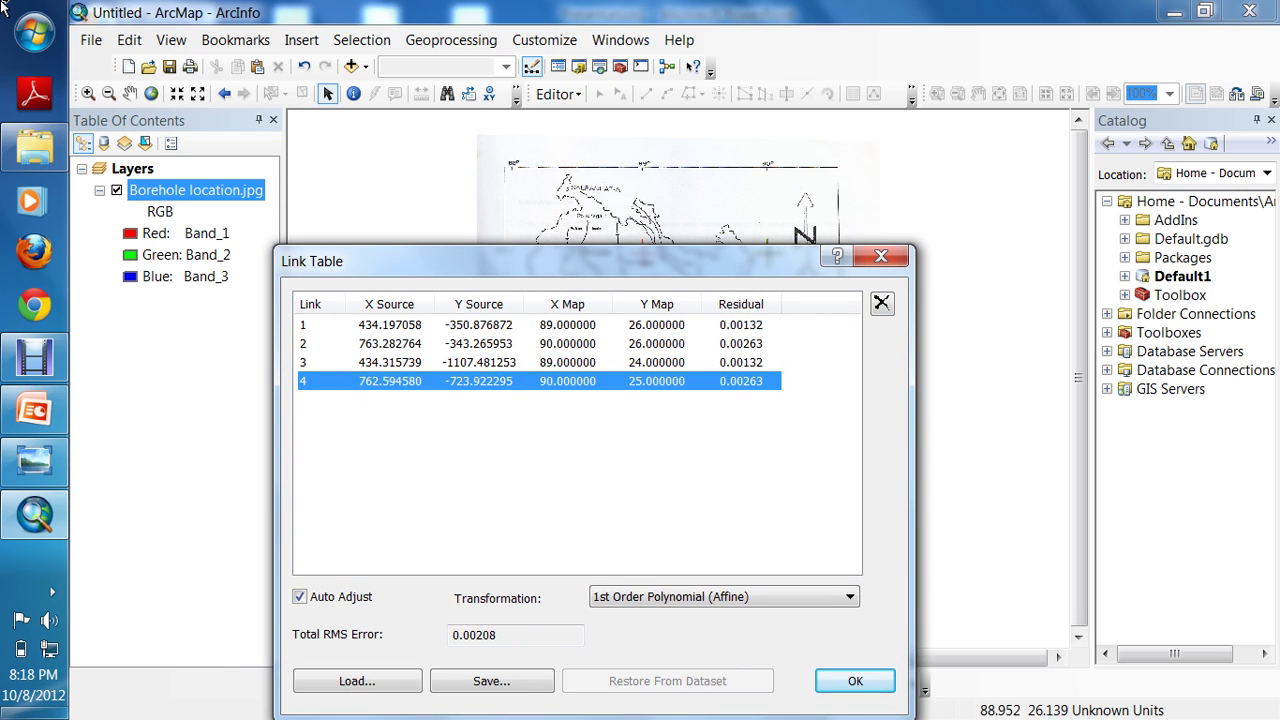
drag(550, 261, 556, 218)
- Change the link table's transformation to Adjust and accept the links
click(730, 553)
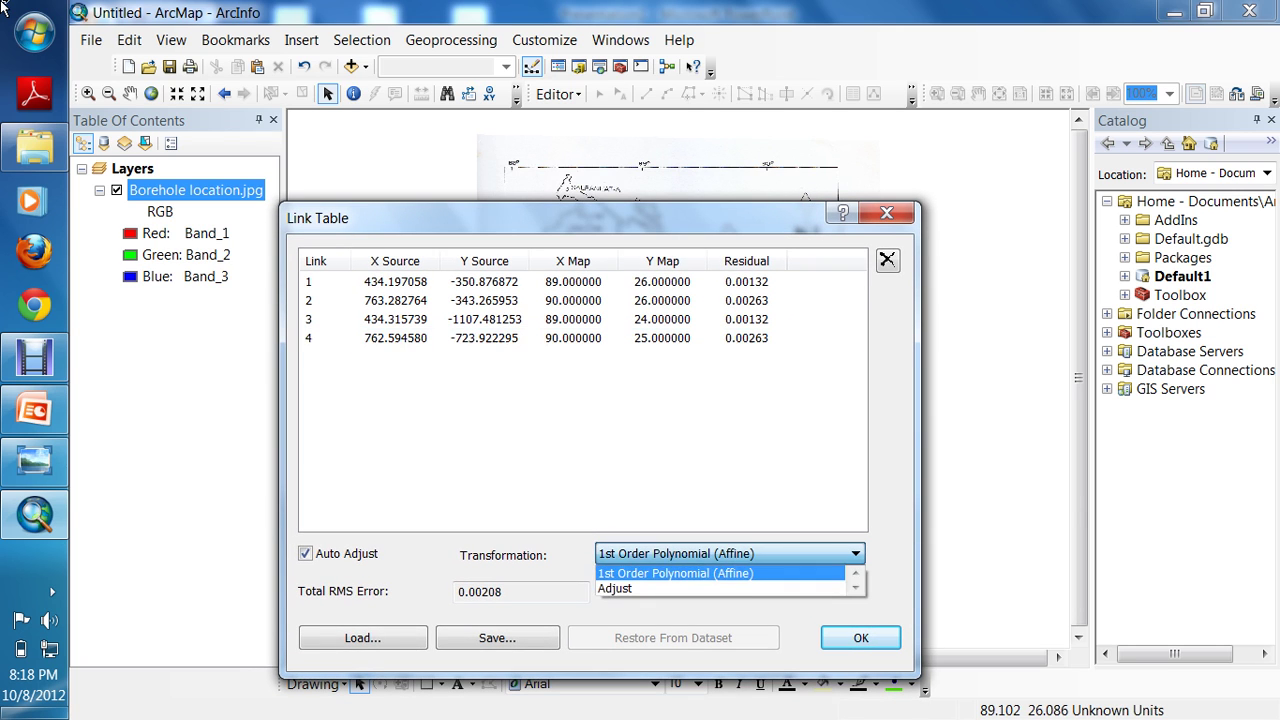
click(620, 588)
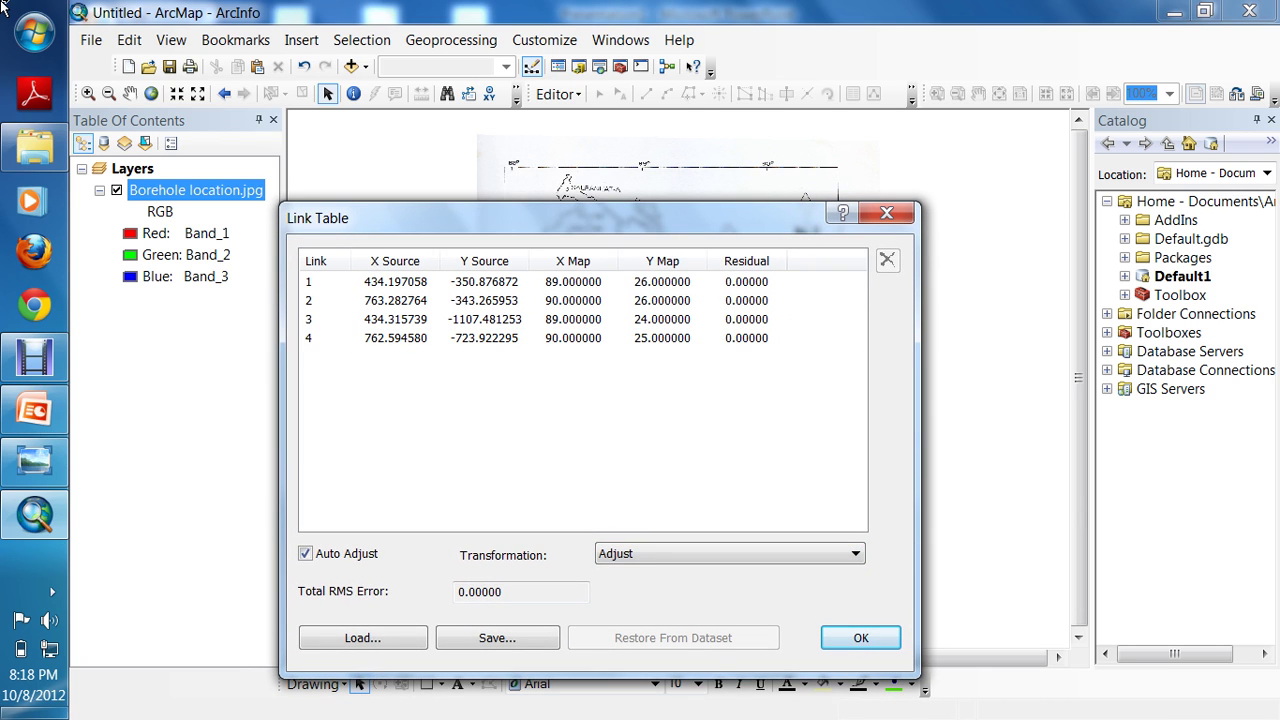
mouse_move(400, 217)
mouse_down()
mouse_move(473, 594)
mouse_move(462, 606)
mouse_move(485, 470)
mouse_move(443, 447)
mouse_move(426, 492)
mouse_move(349, 251)
mouse_up()
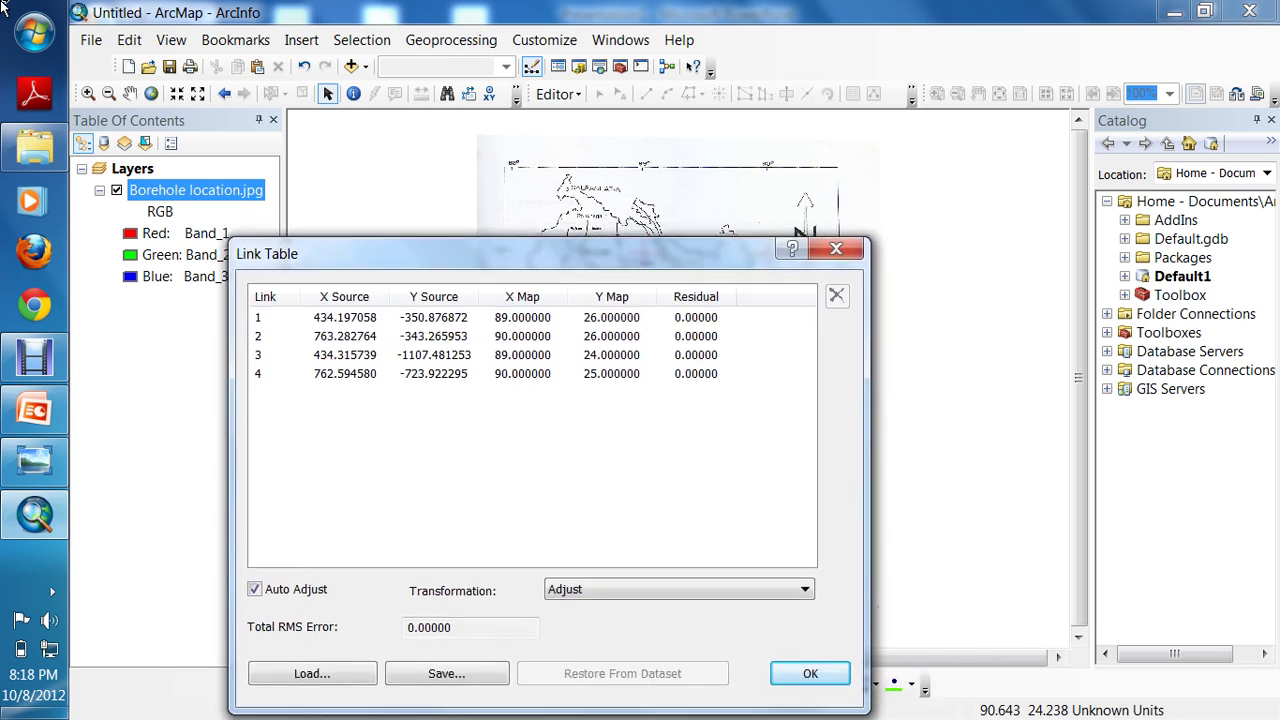
click(820, 671)
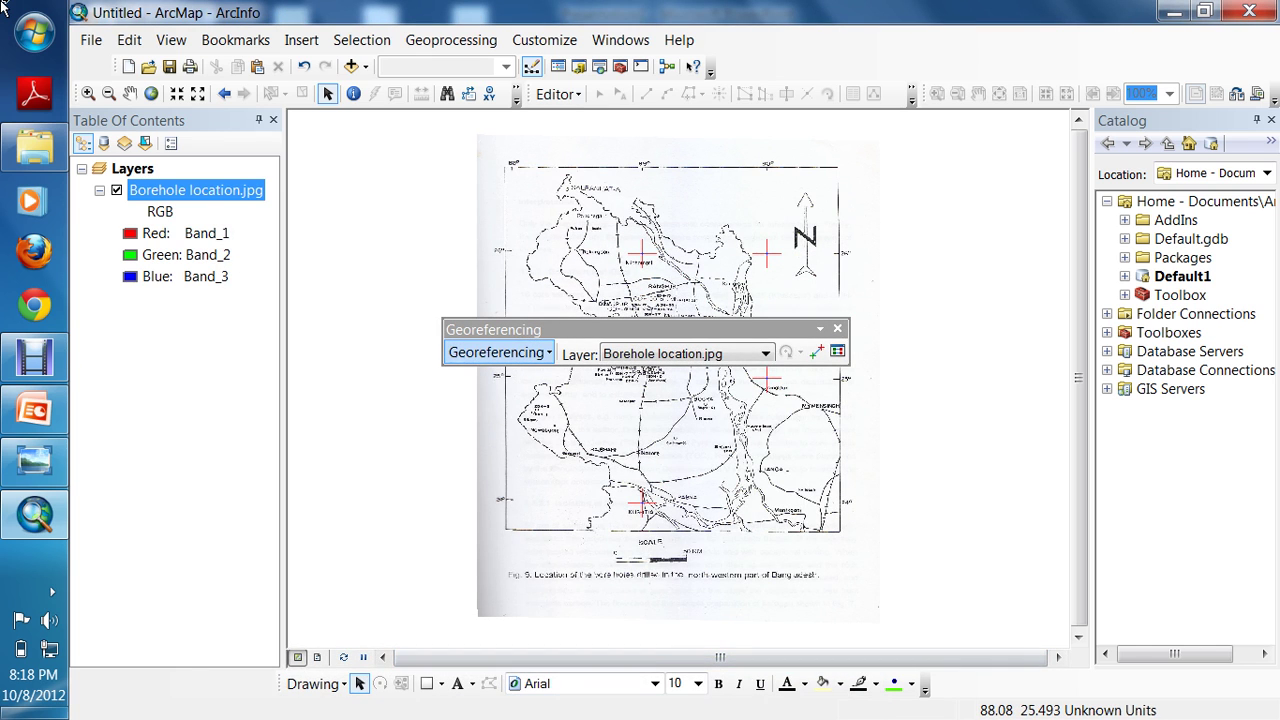
- Update the georeferencing of the borehole location image to save its current transformation
click(497, 352)
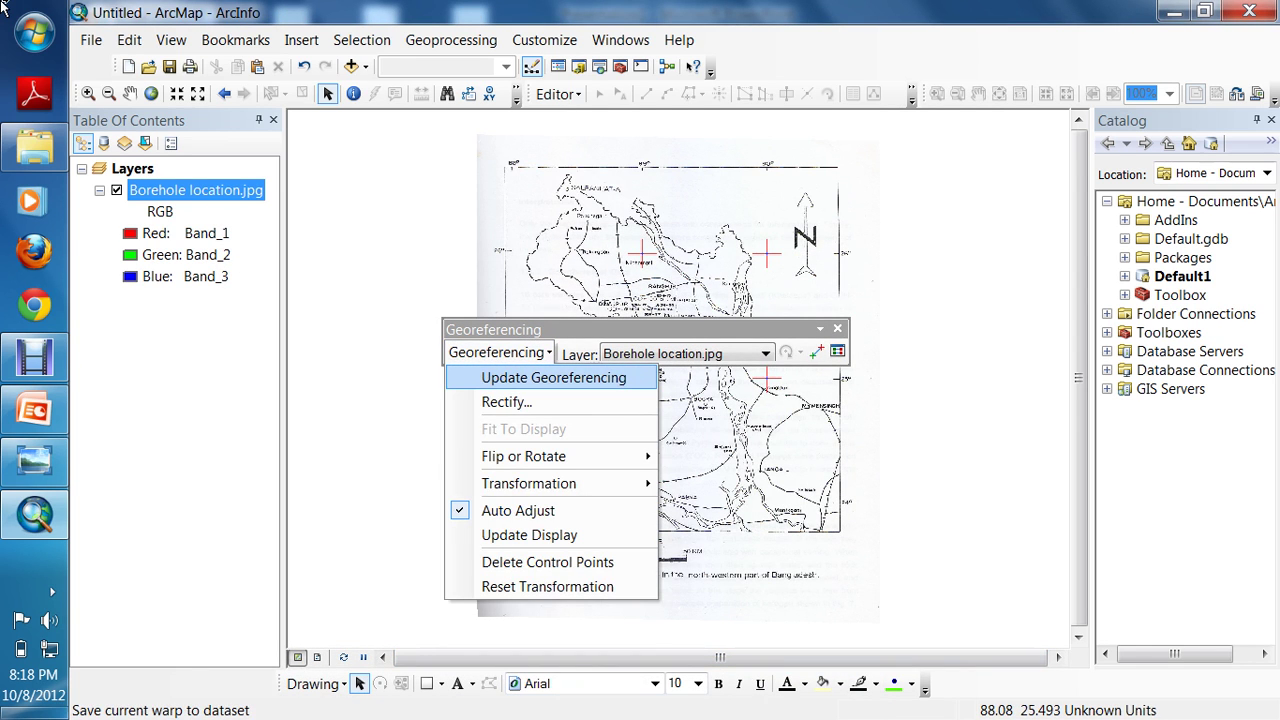
click(553, 377)
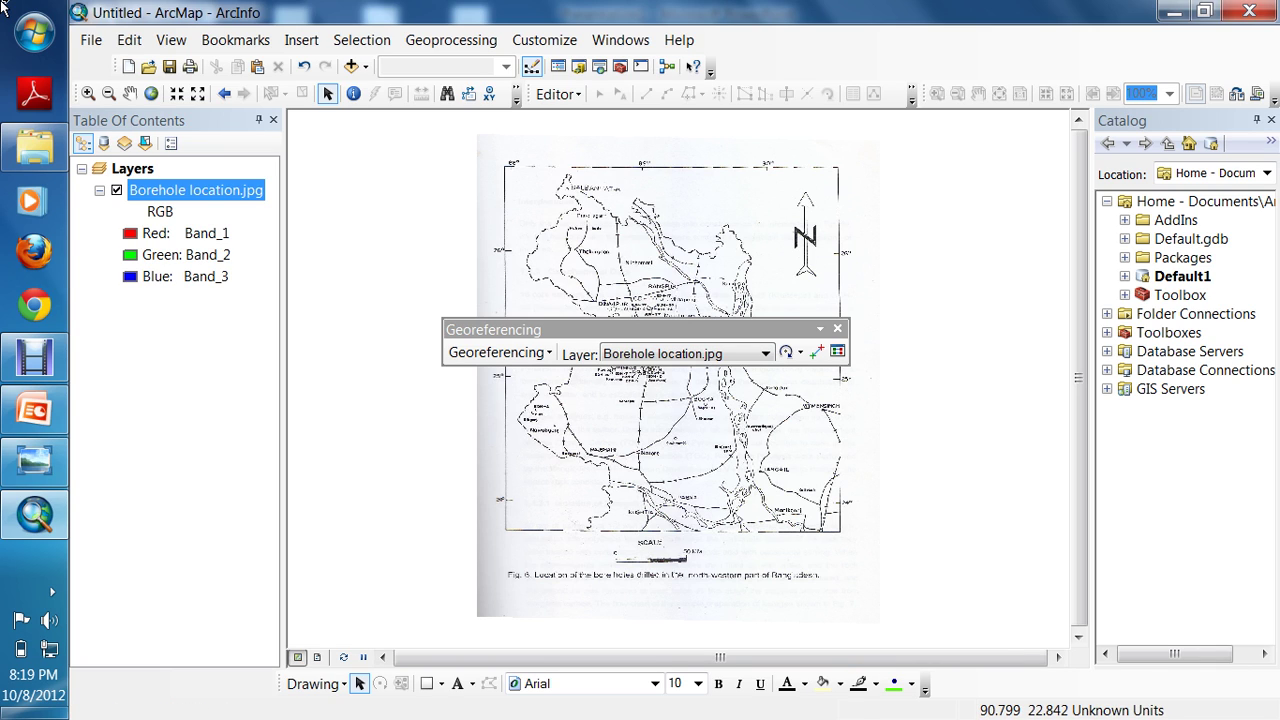
- Examine the georeferenced borehole map closely, including its coordinate grid labels and the area around the 25° latitude mark
click(88, 93)
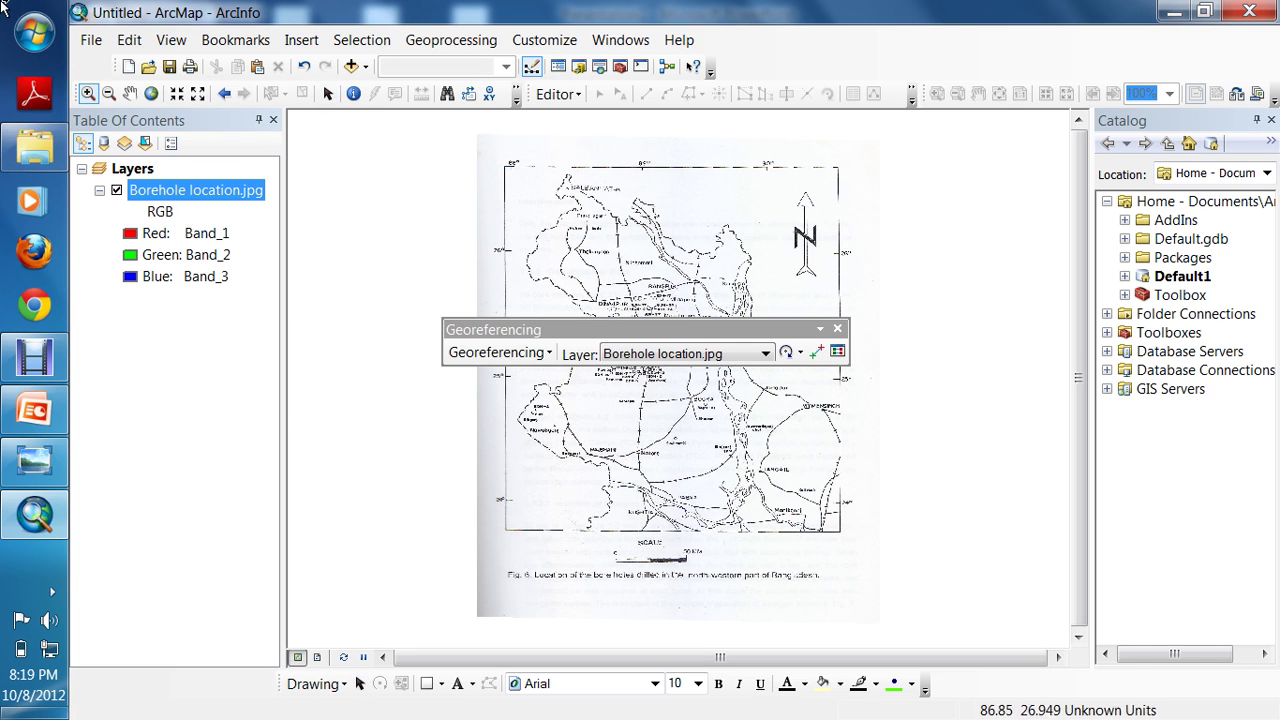
scroll(725, 245, up, 1)
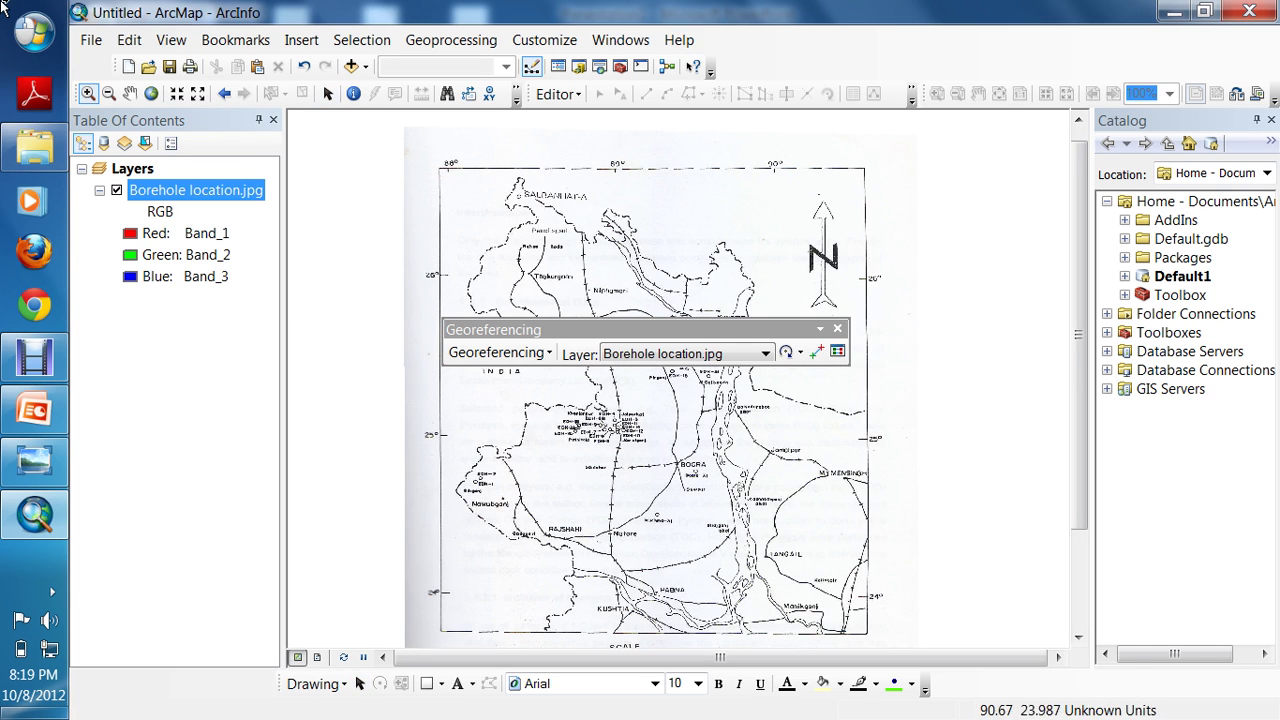
scroll(725, 245, up, 1)
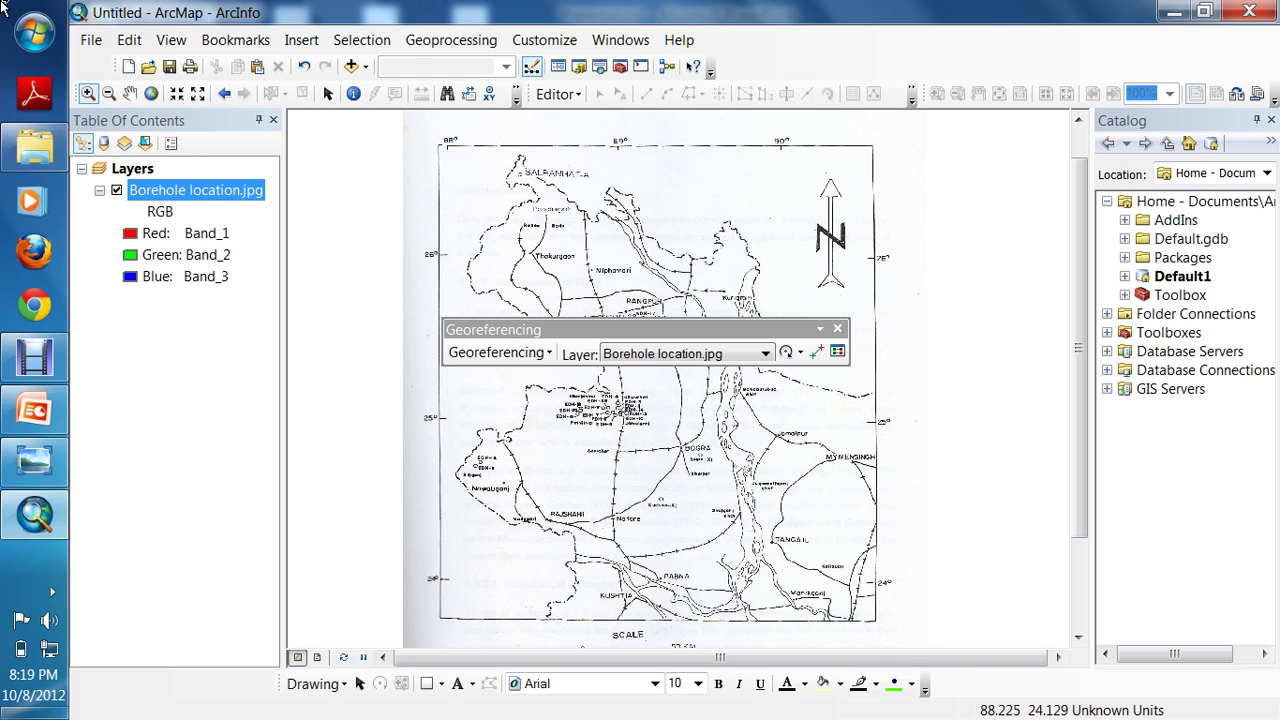
drag(399, 362, 745, 551)
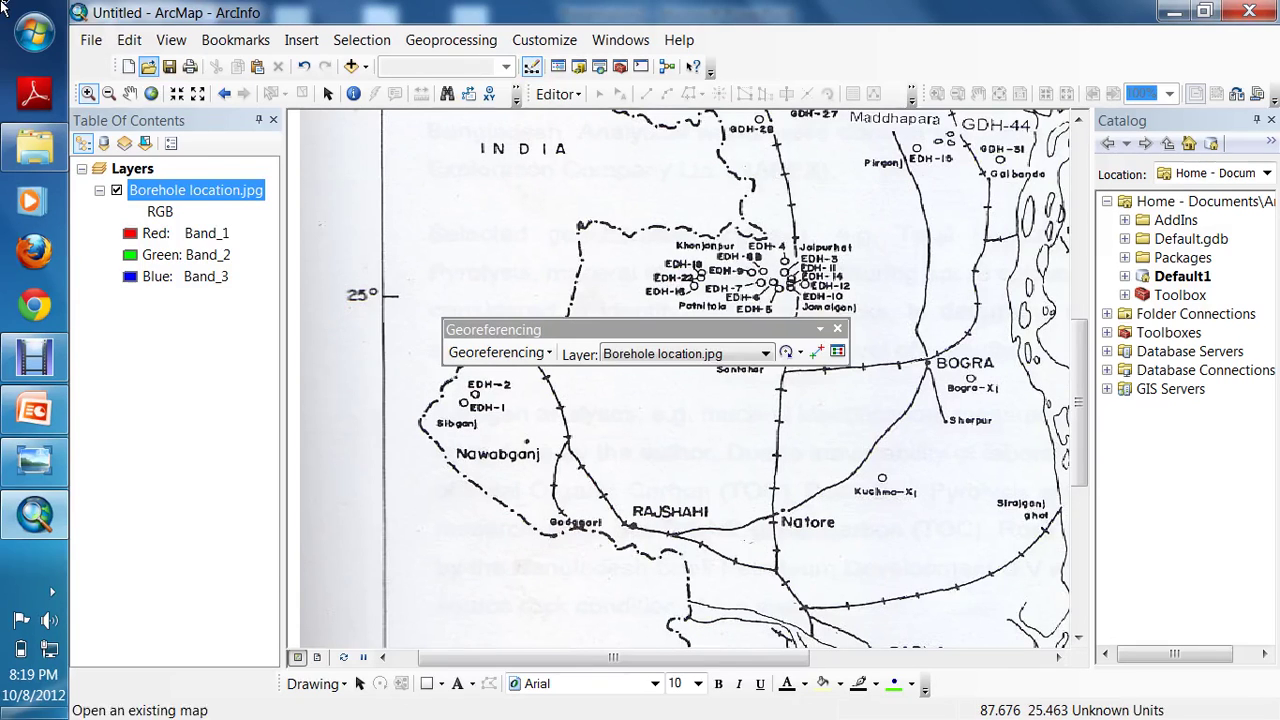
click(151, 93)
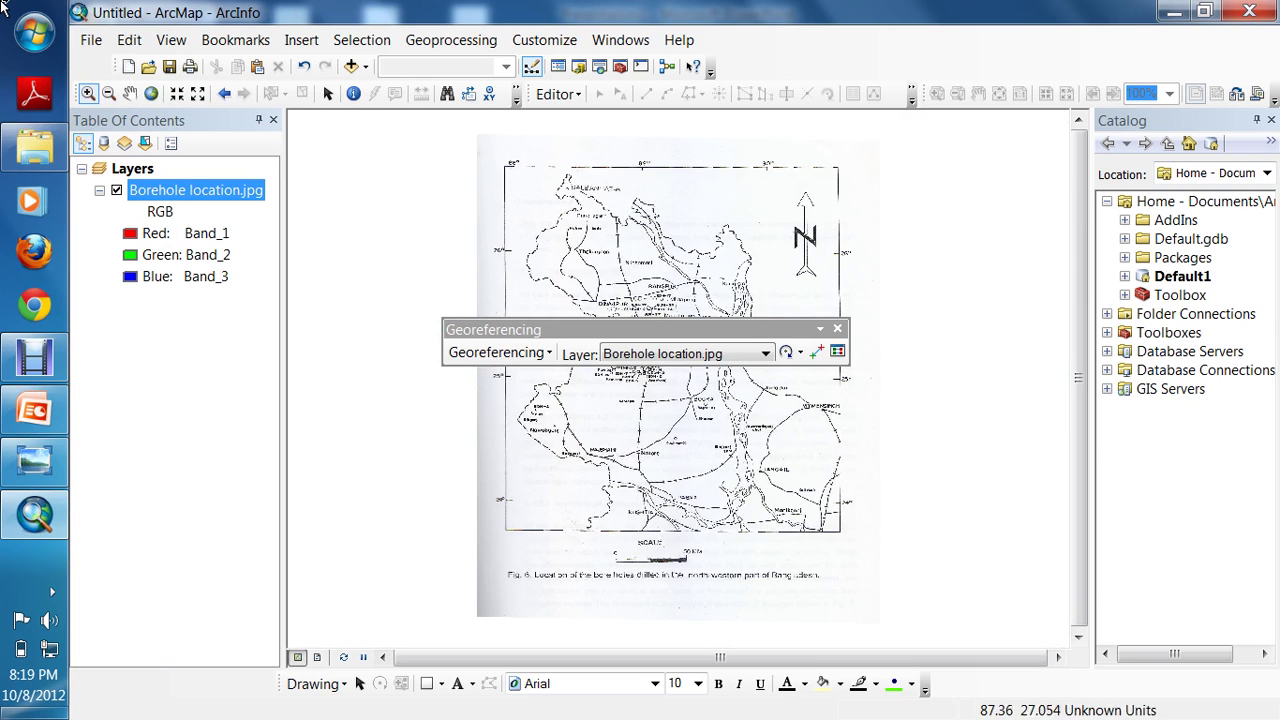
drag(437, 121, 904, 621)
click(904, 620)
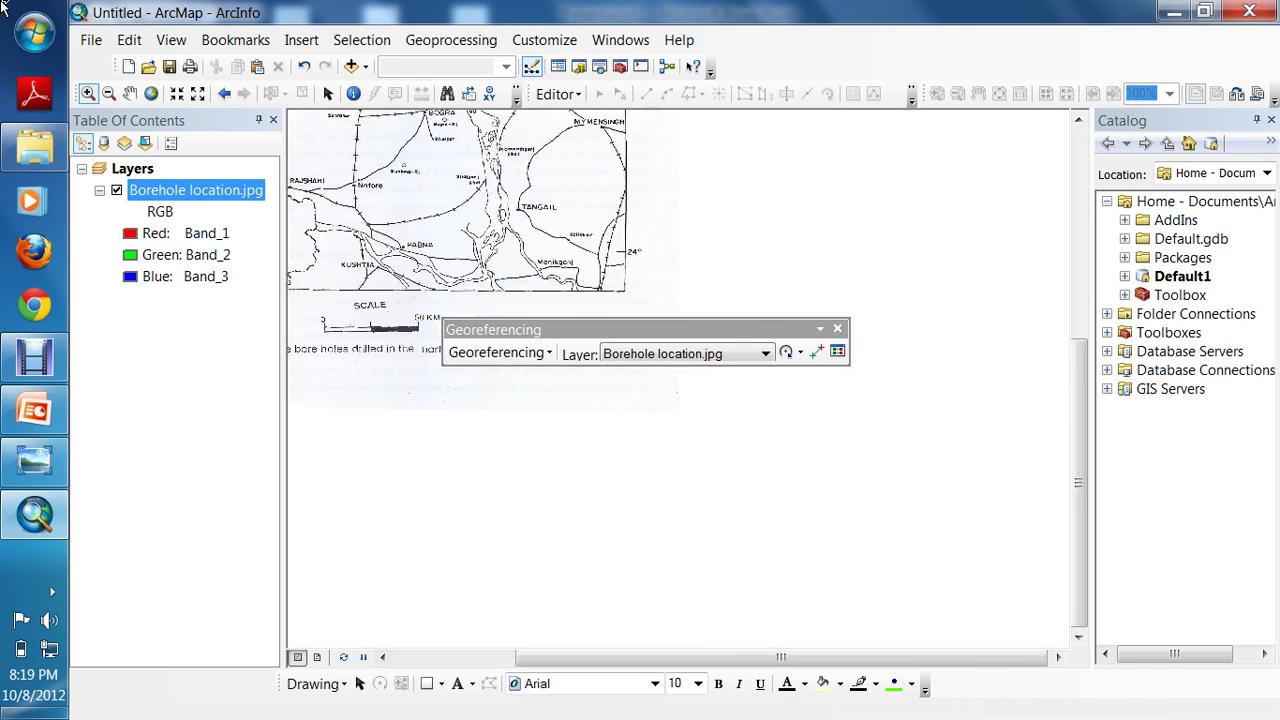
click(130, 93)
drag(470, 204, 691, 388)
drag(568, 119, 630, 277)
drag(620, 169, 659, 285)
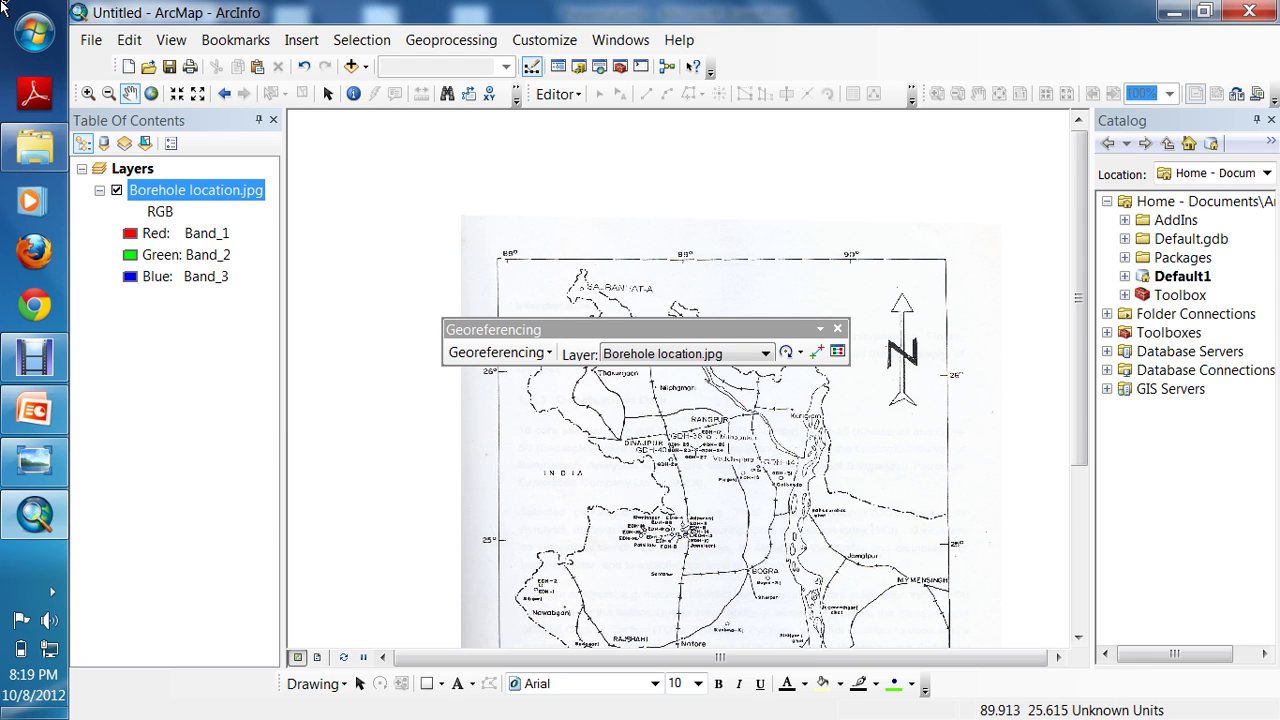
drag(736, 505, 739, 437)
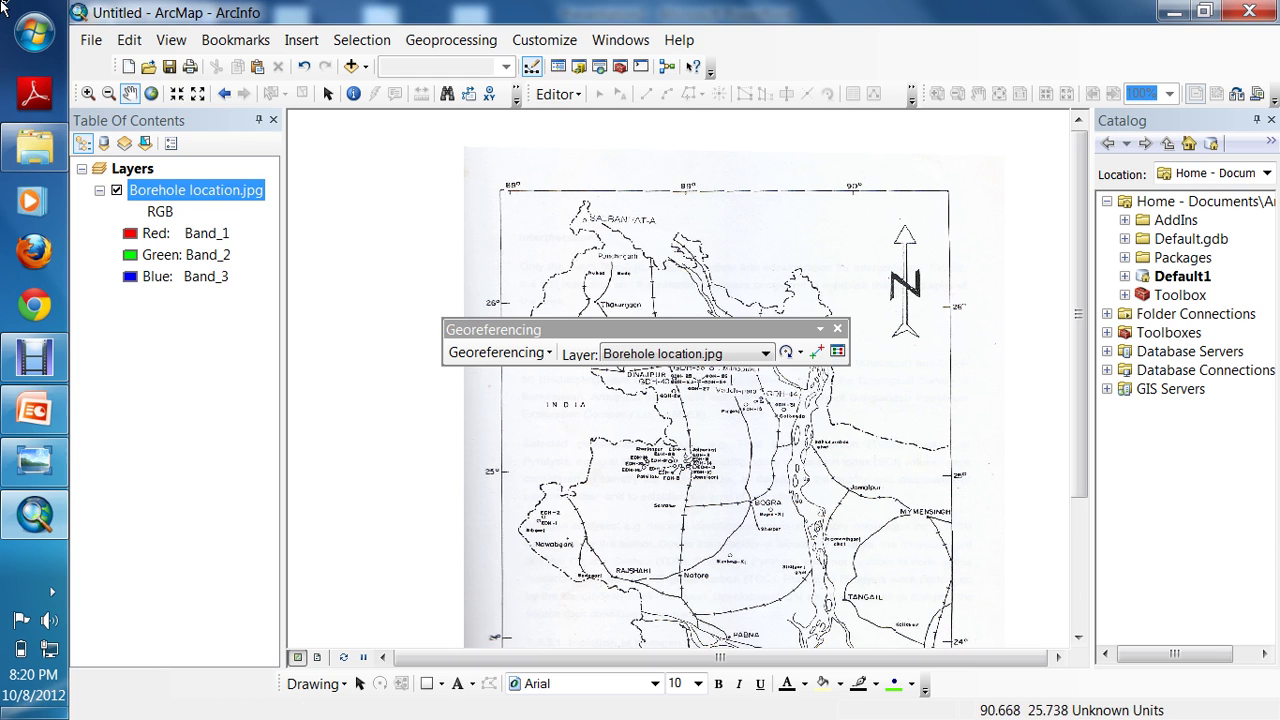
- Try to open the Define Projection tool from the Projections and Transformations toolset of Data Management Tools
click(1107, 332)
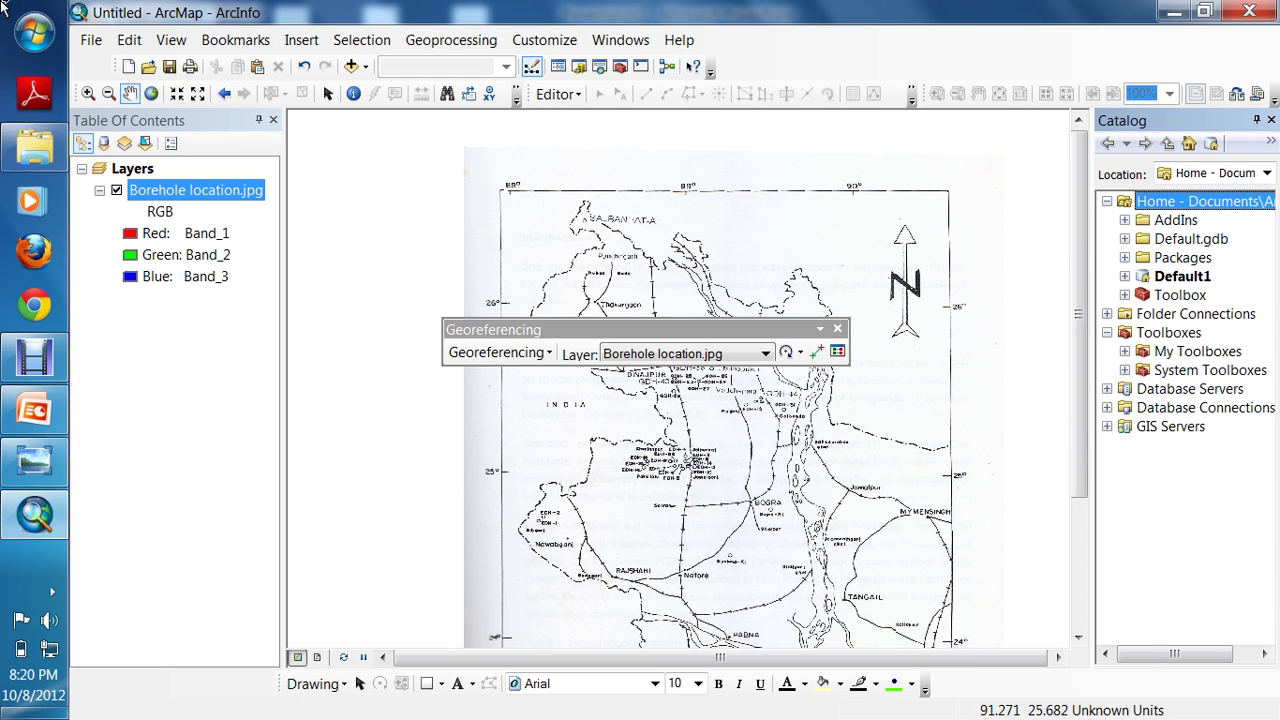
click(1125, 370)
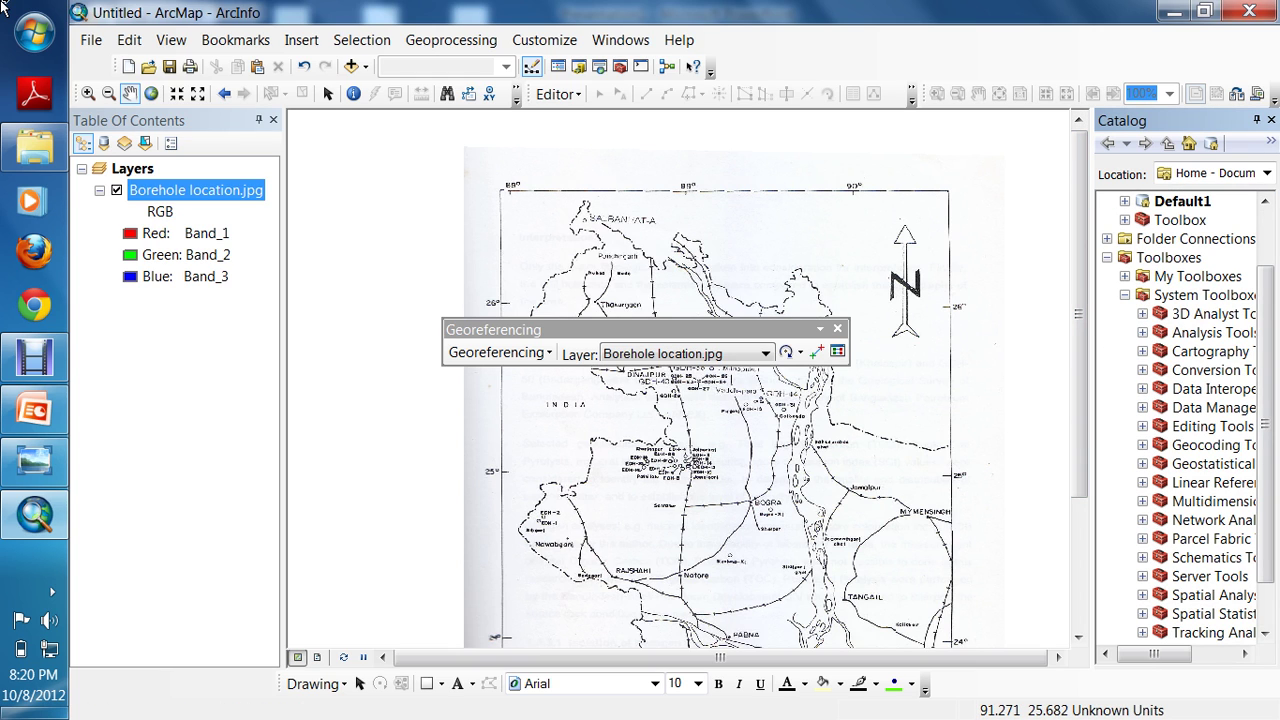
drag(1092, 390, 1021, 390)
drag(1265, 400, 1265, 441)
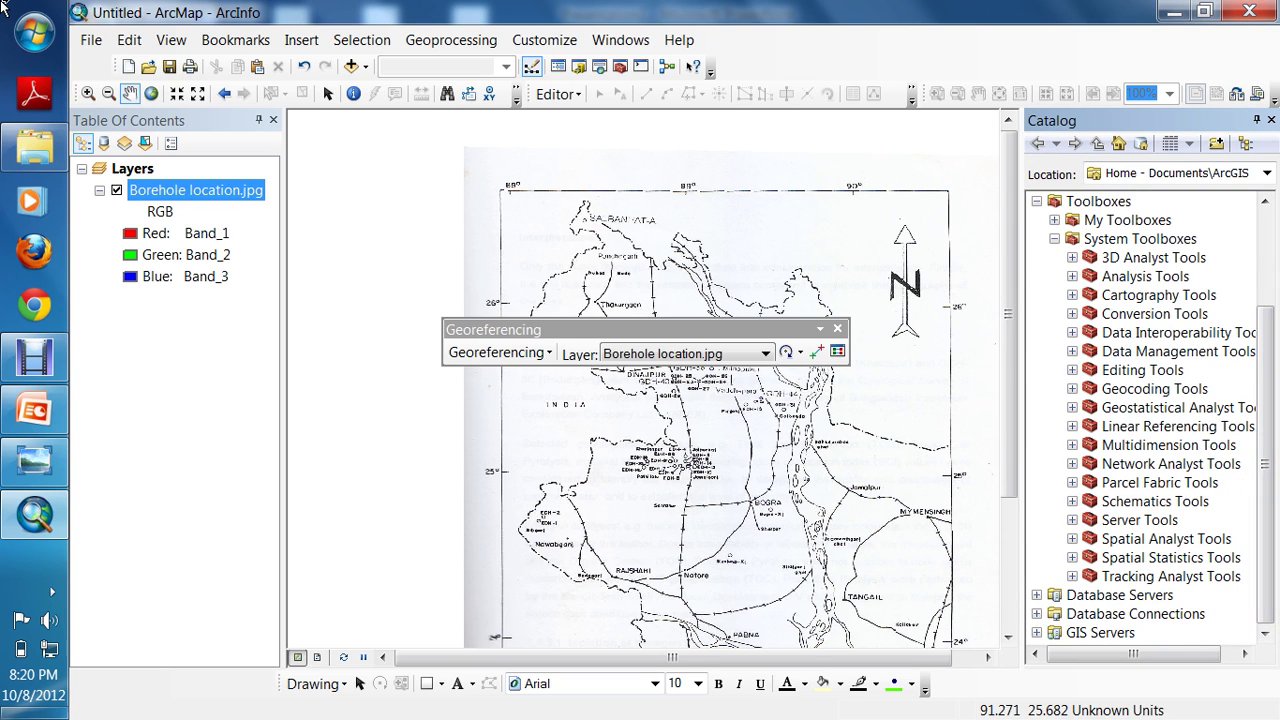
double_click(1178, 351)
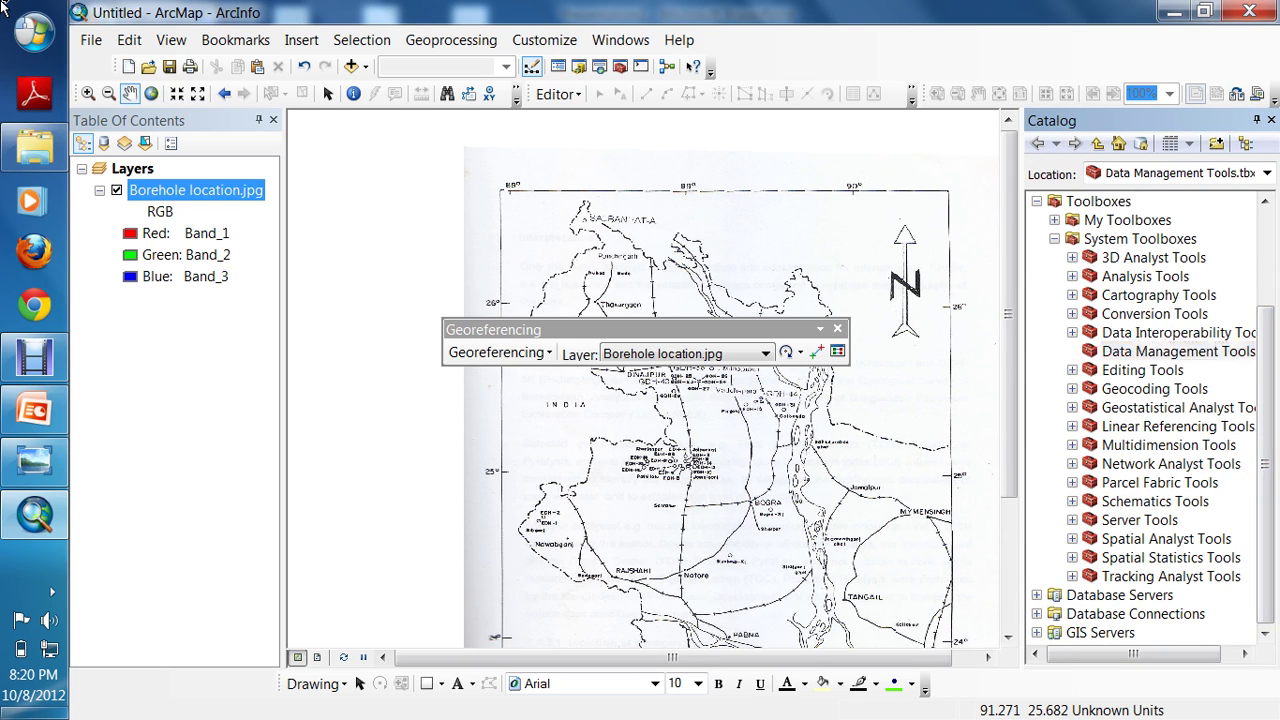
scroll(1170, 420, down, 1)
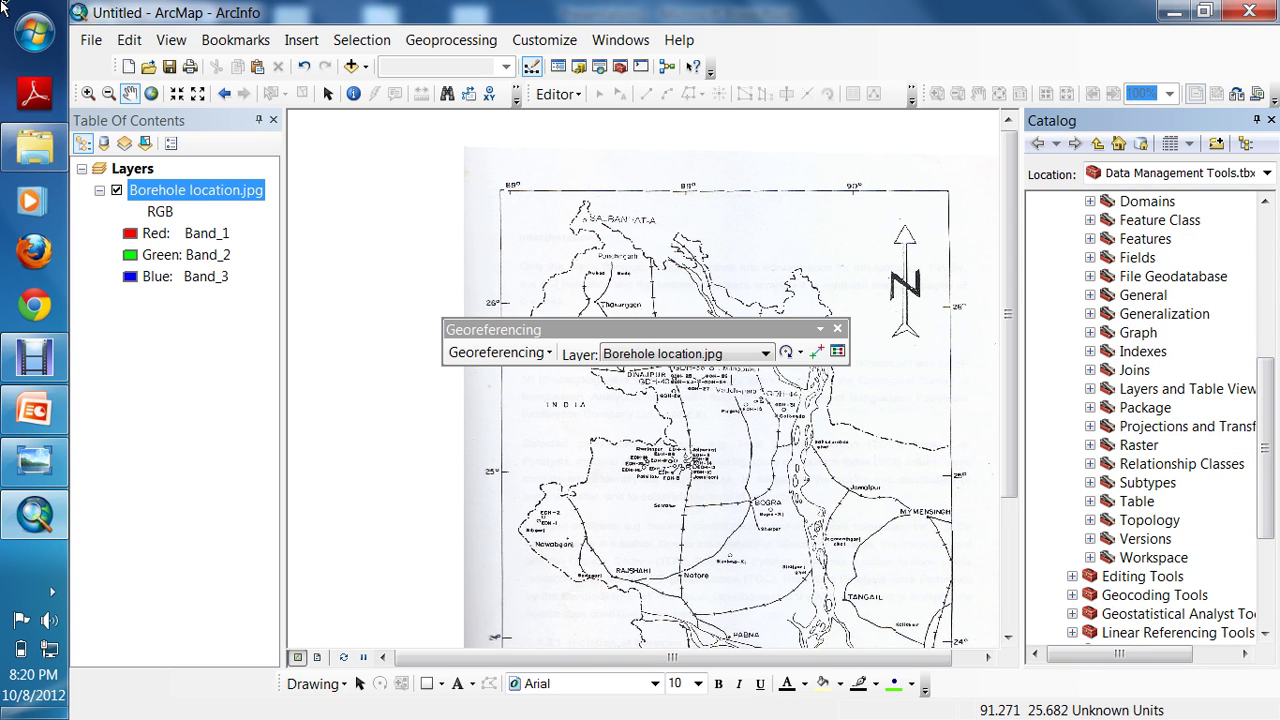
click(1090, 426)
click(1190, 538)
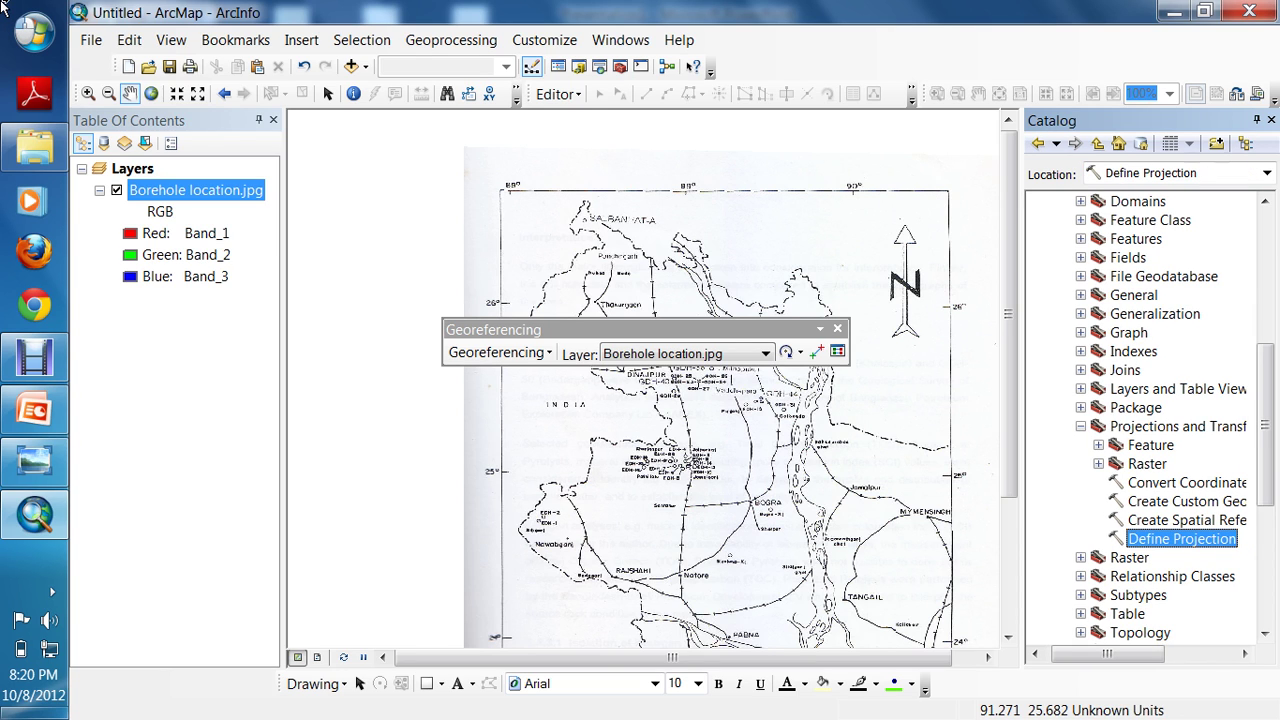
key(Return)
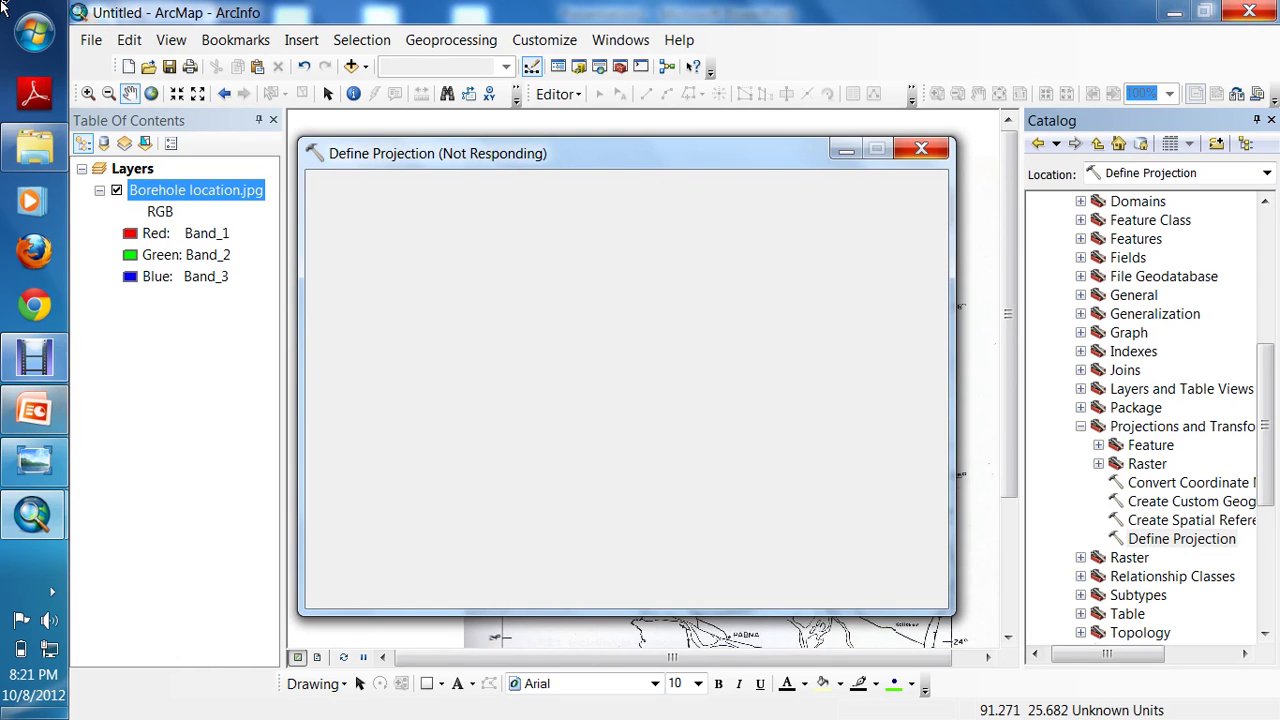
- Switch back to the ArcMap window with the borehole location map
click(34, 357)
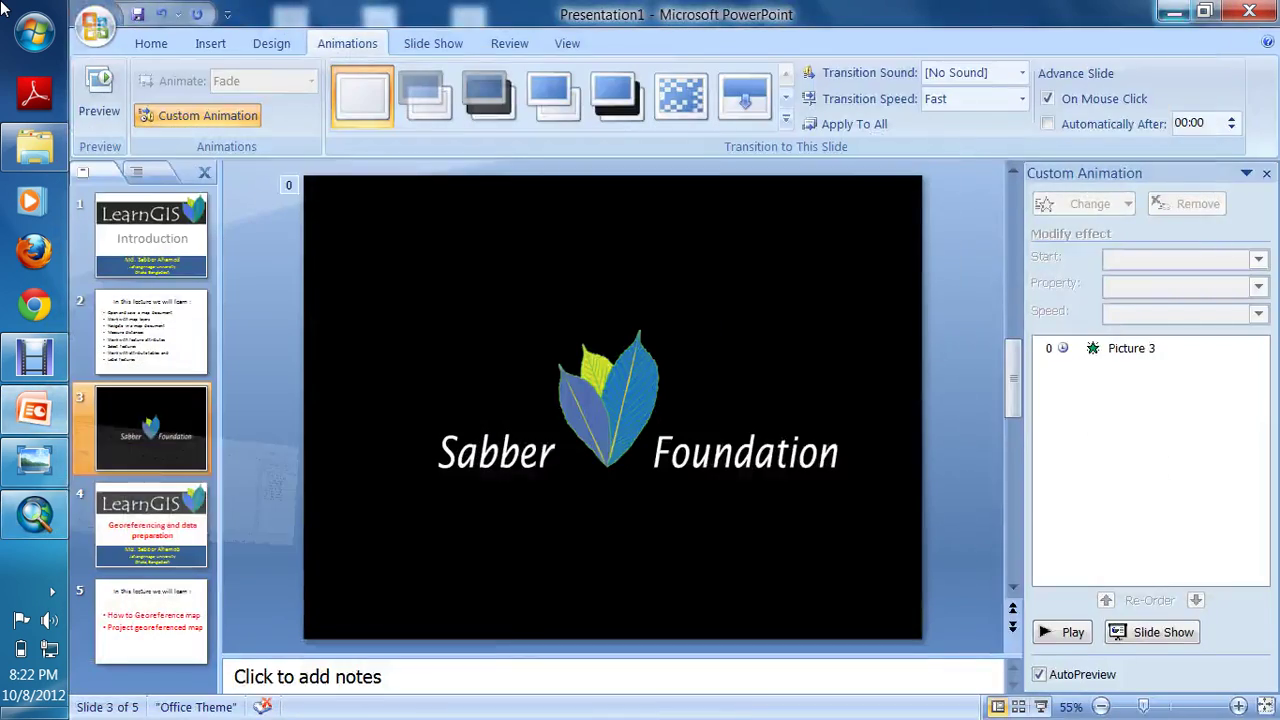
key(super+d)
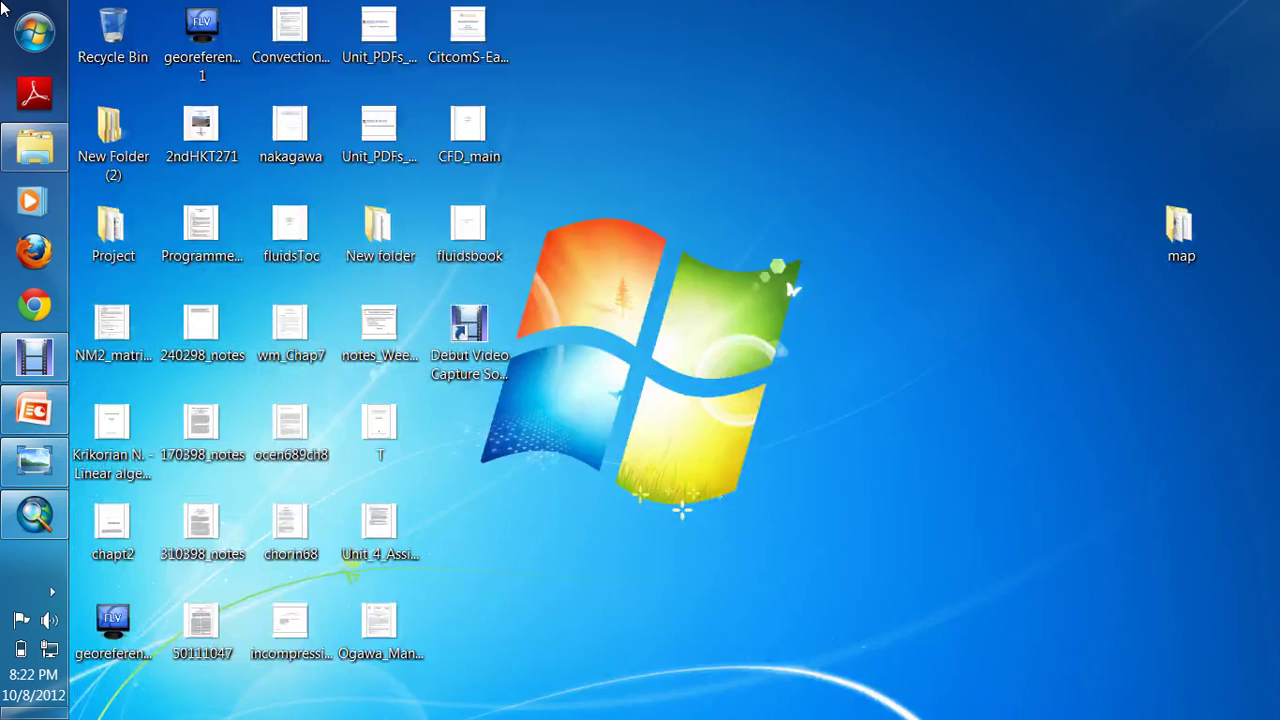
click(35, 514)
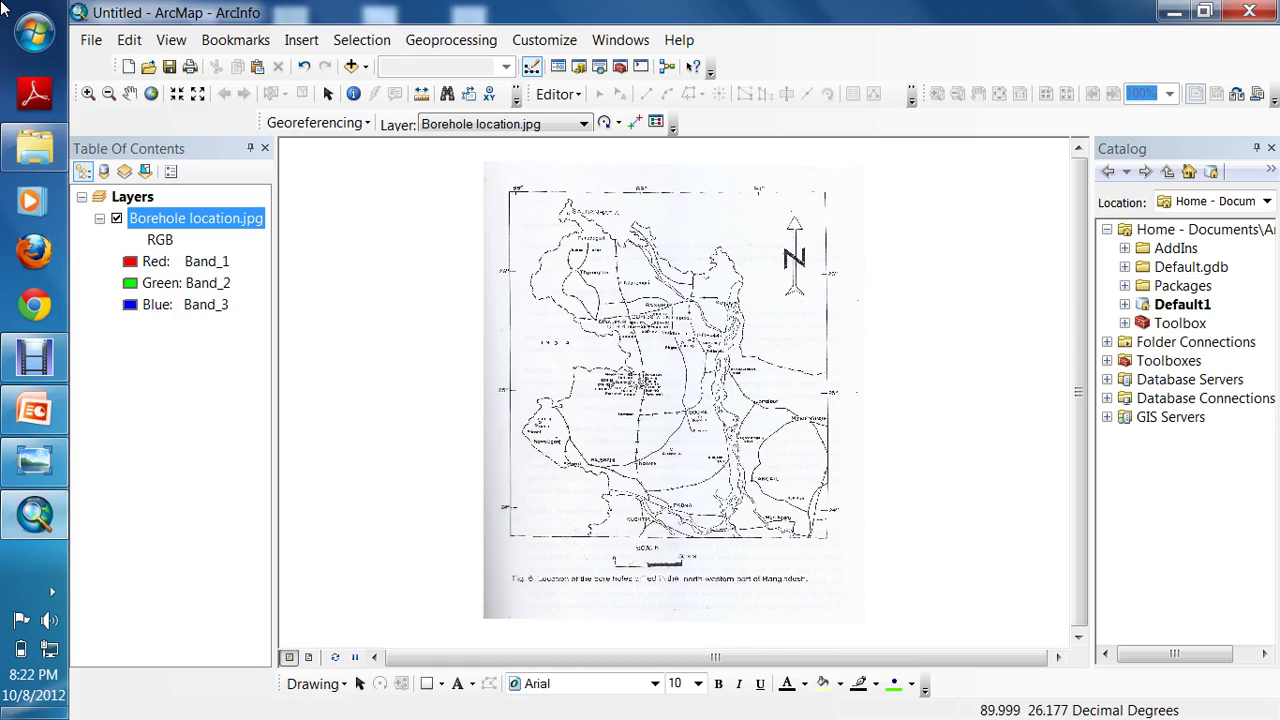
- Open the Define Projection tool from the system toolboxes, under Data Management Tools, Projections and Transformations
click(1107, 360)
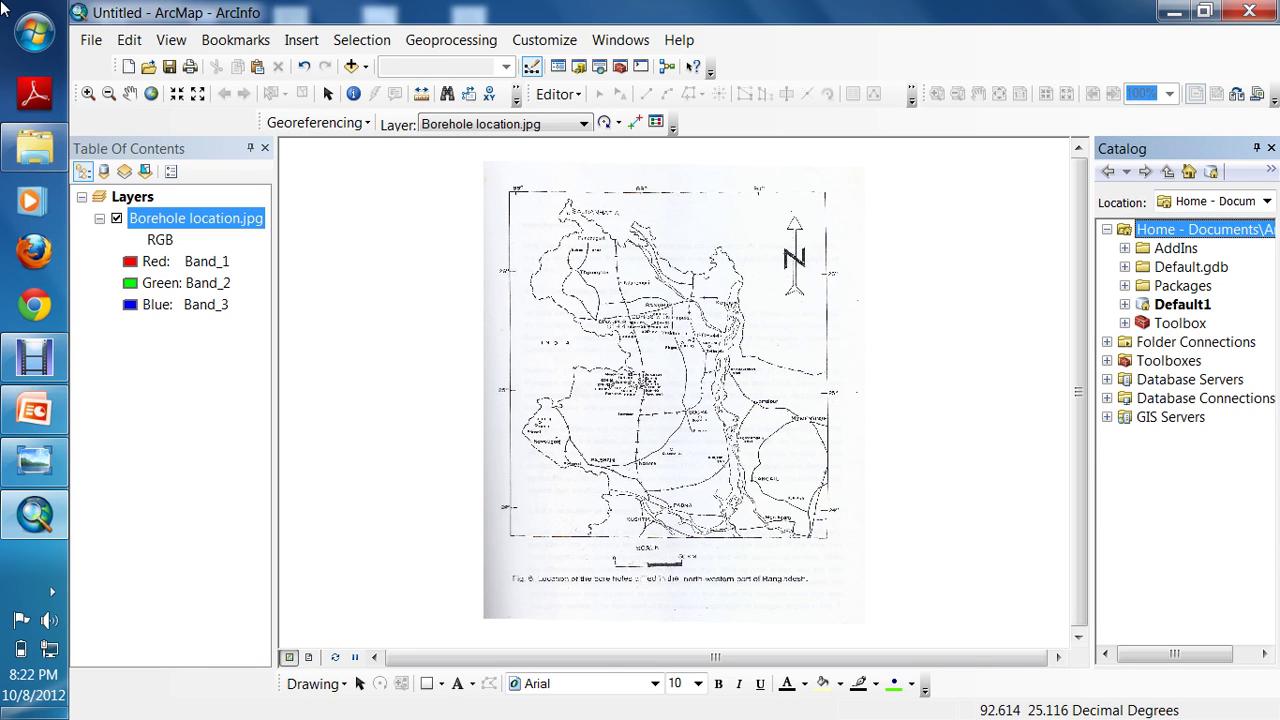
click(1125, 398)
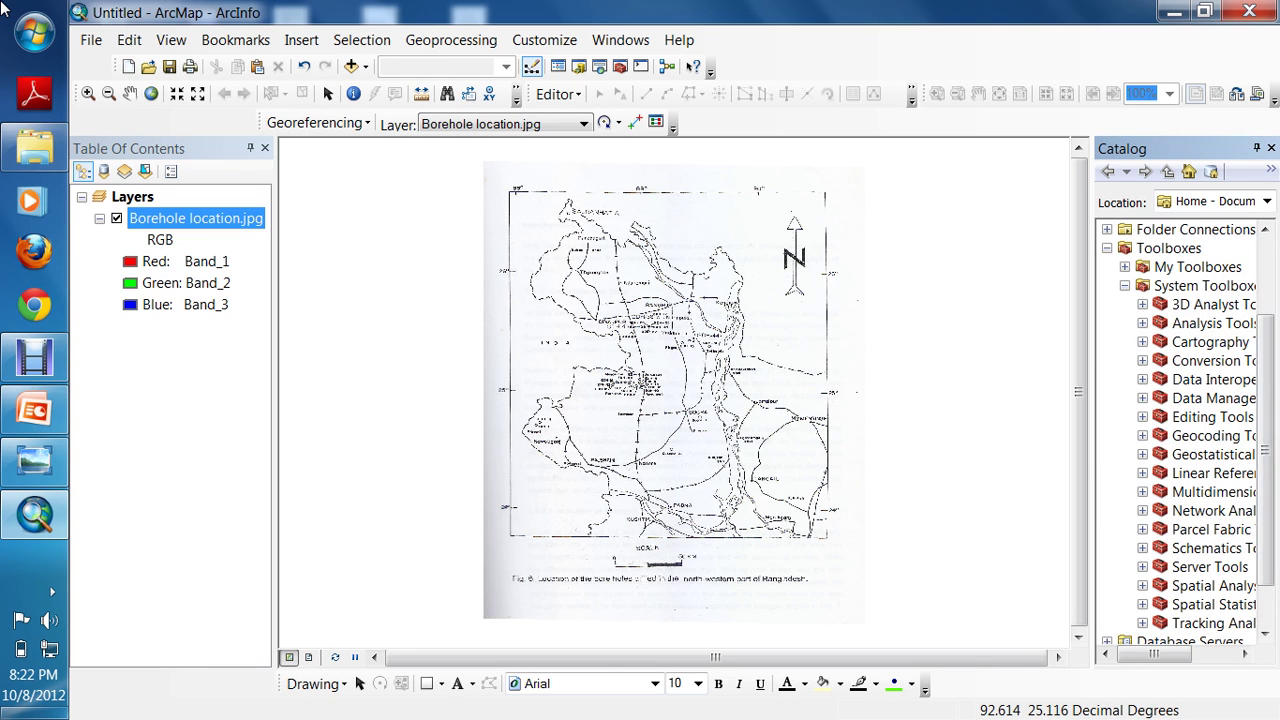
drag(1091, 400, 1013, 400)
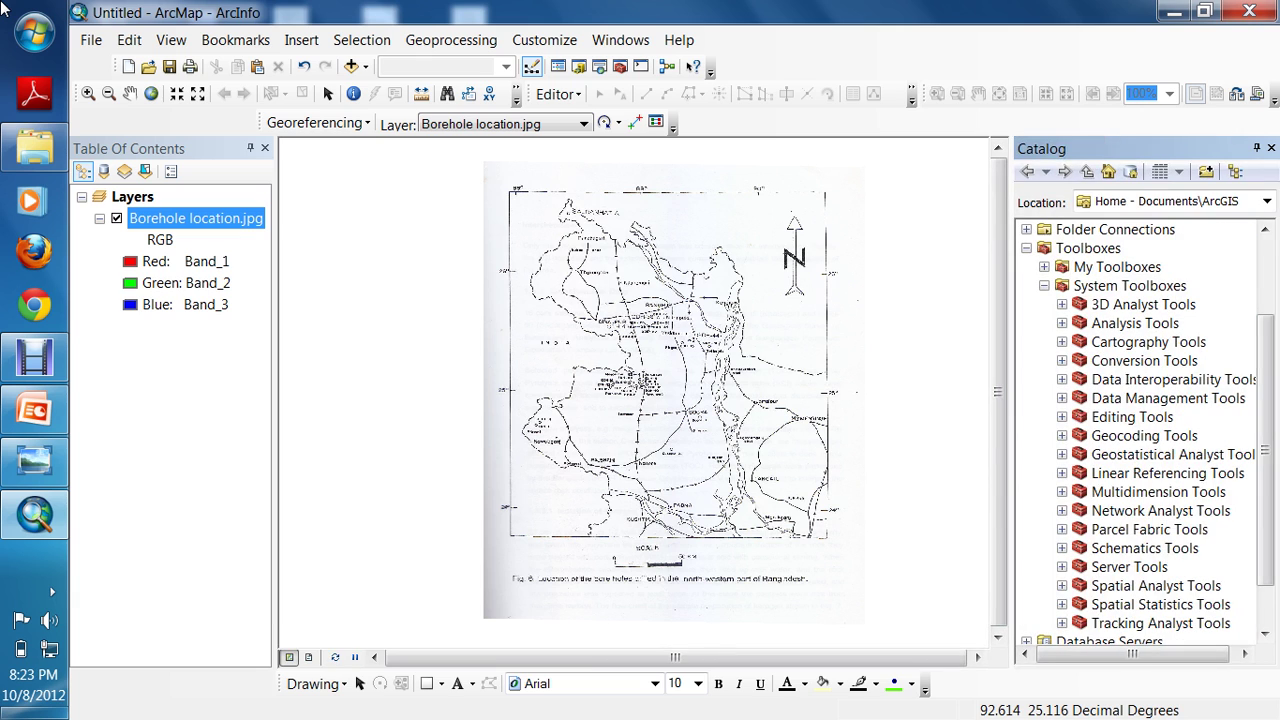
click(1062, 398)
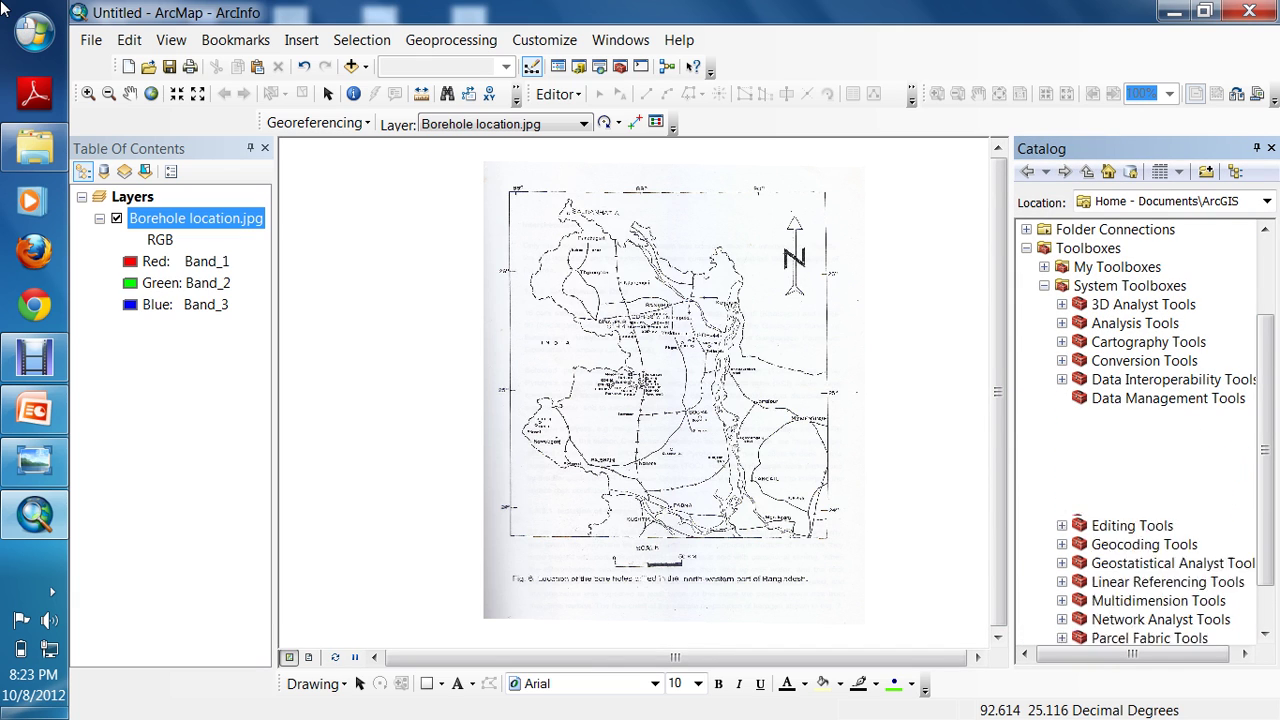
scroll(1140, 430, down, 2)
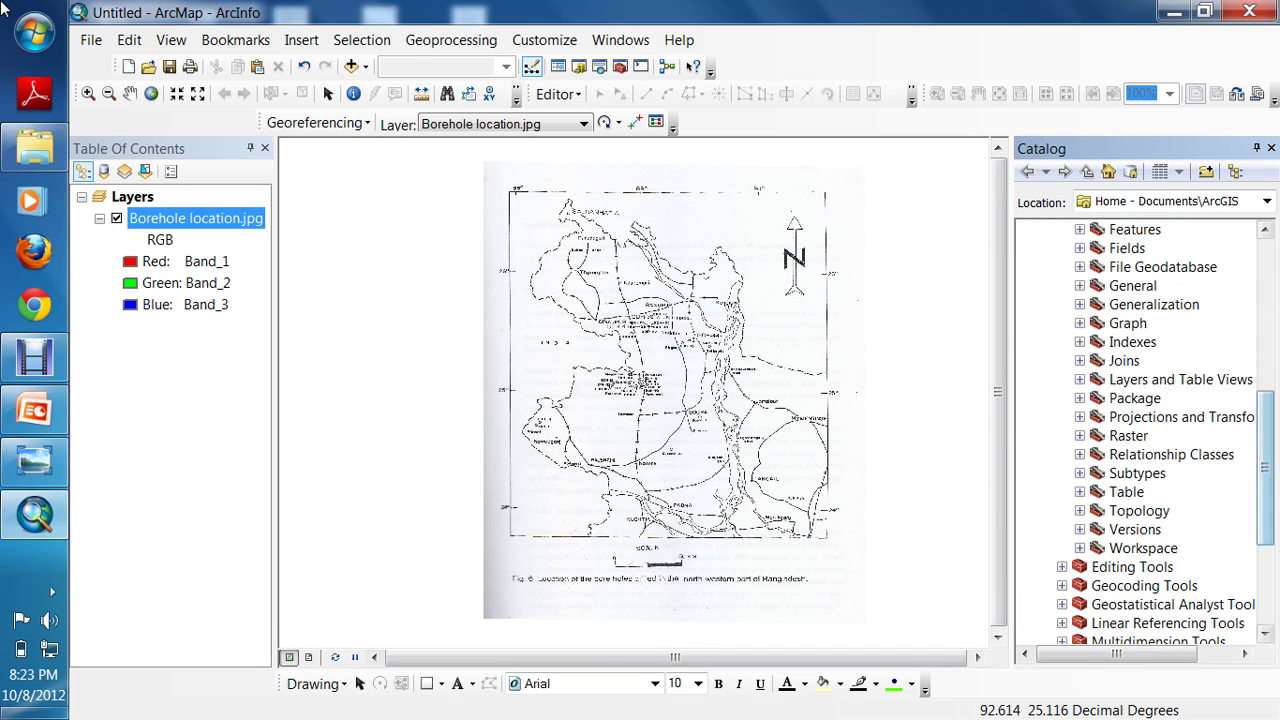
click(1079, 416)
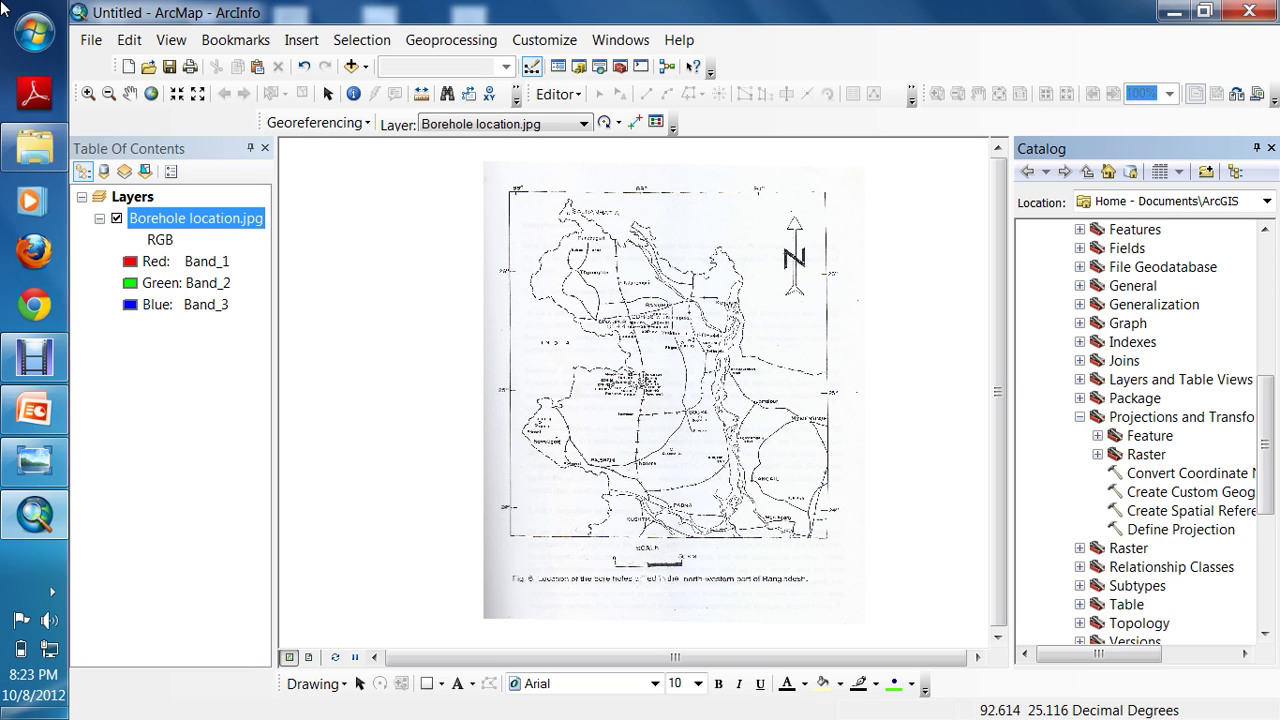
click(1180, 529)
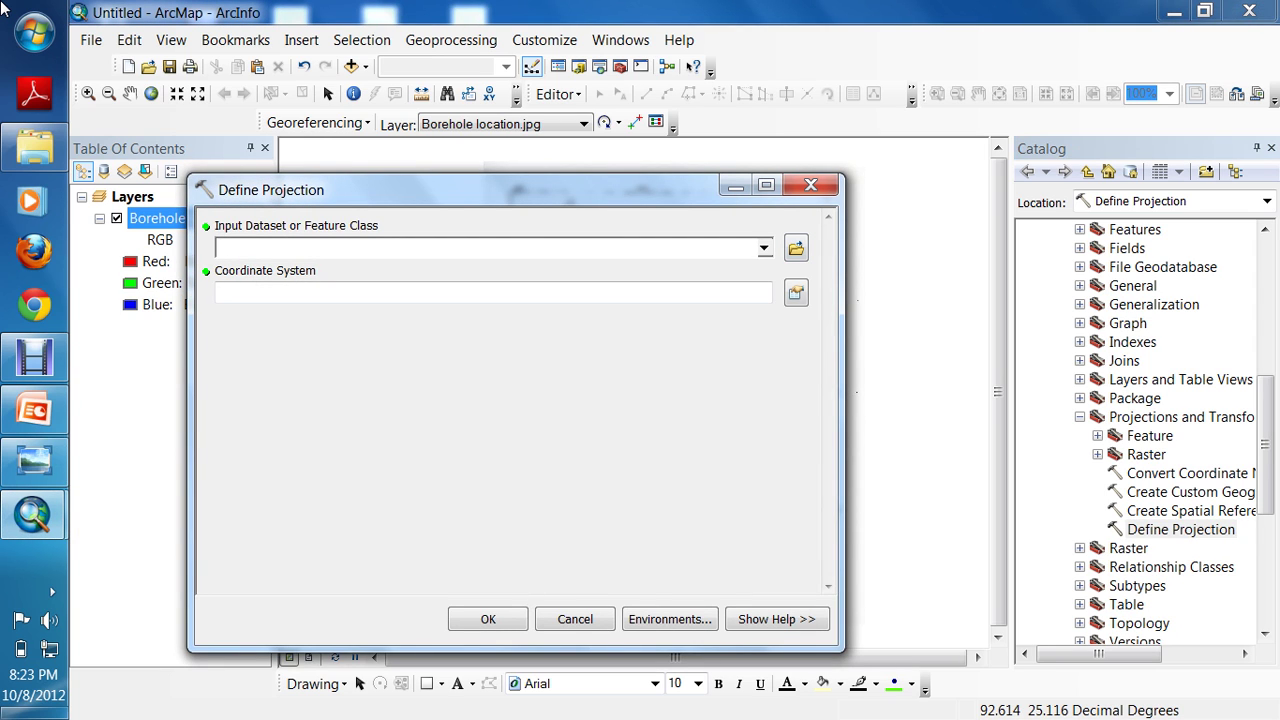
- Define the projection of Borehole location.jpg as the World geographic coordinate system WGS 1984 and run the tool
click(764, 248)
click(322, 270)
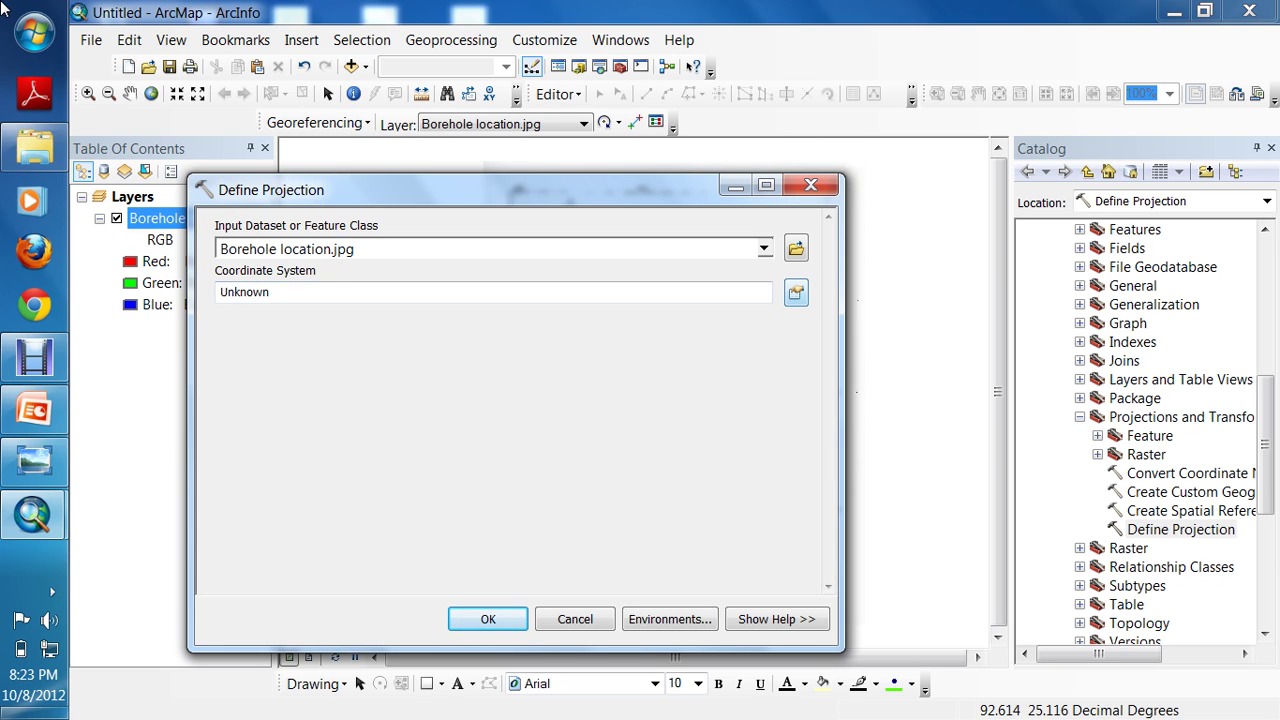
click(796, 292)
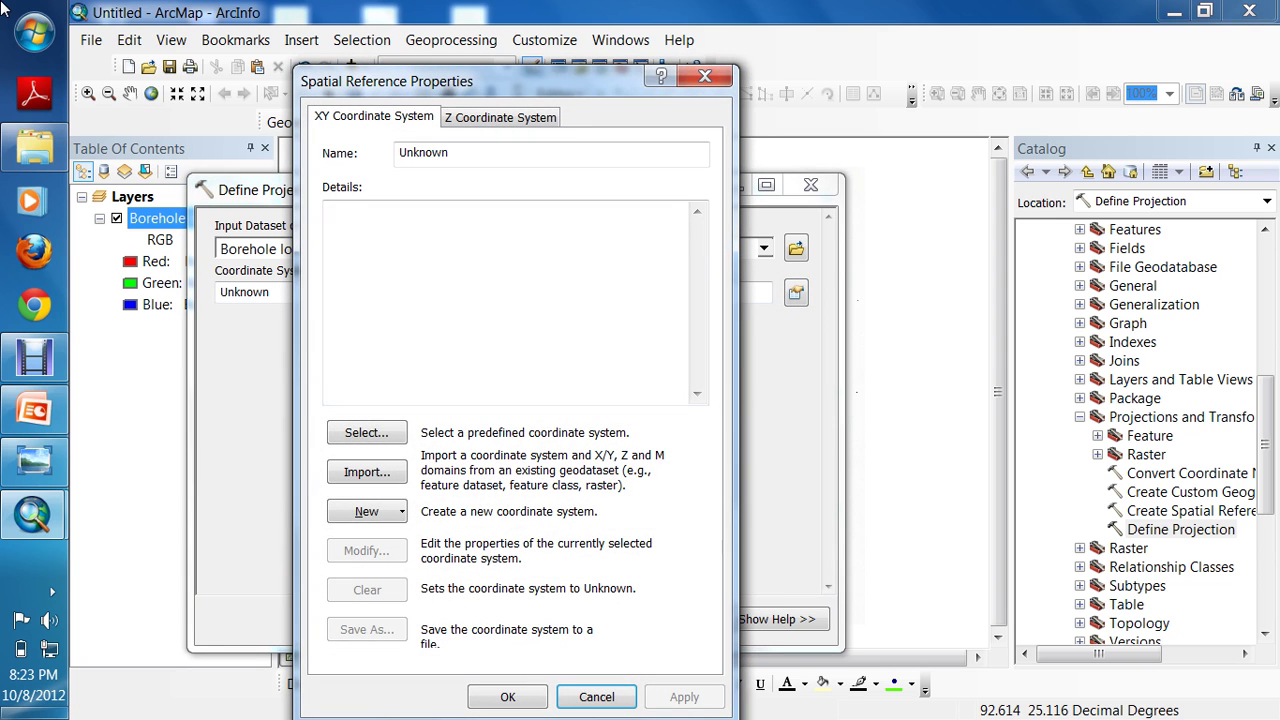
key(Return)
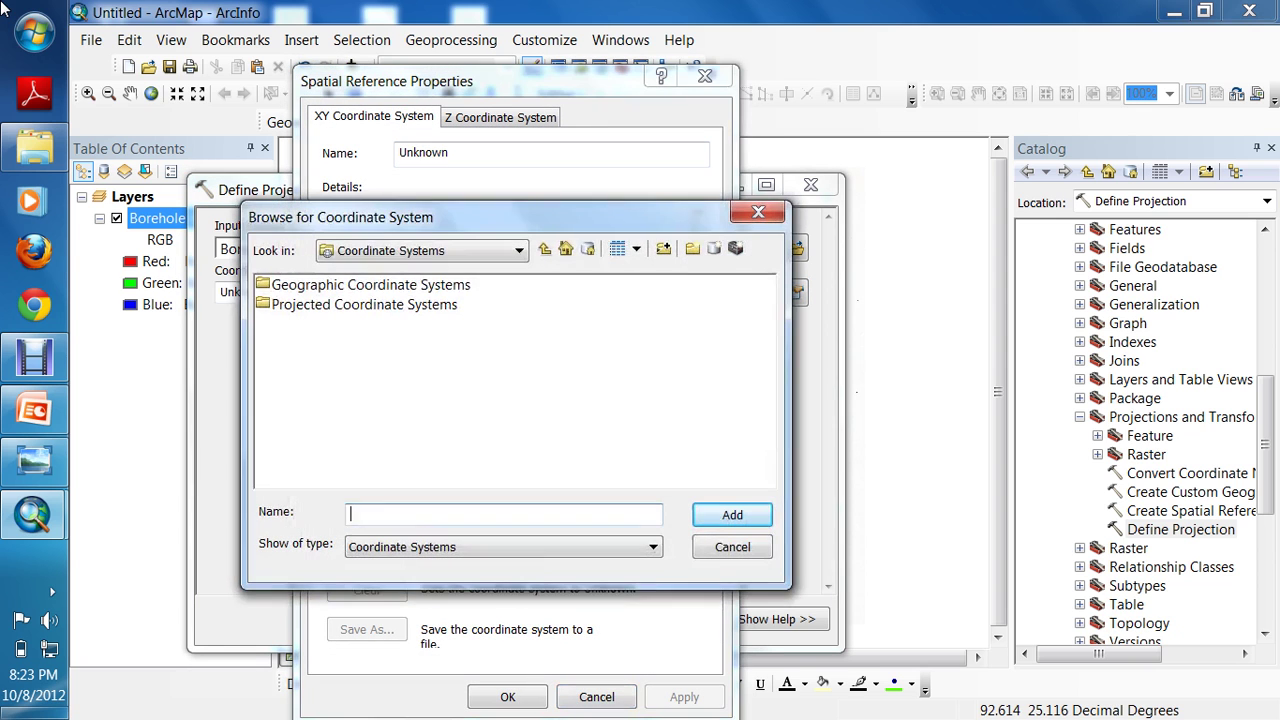
key(Down)
key(Return)
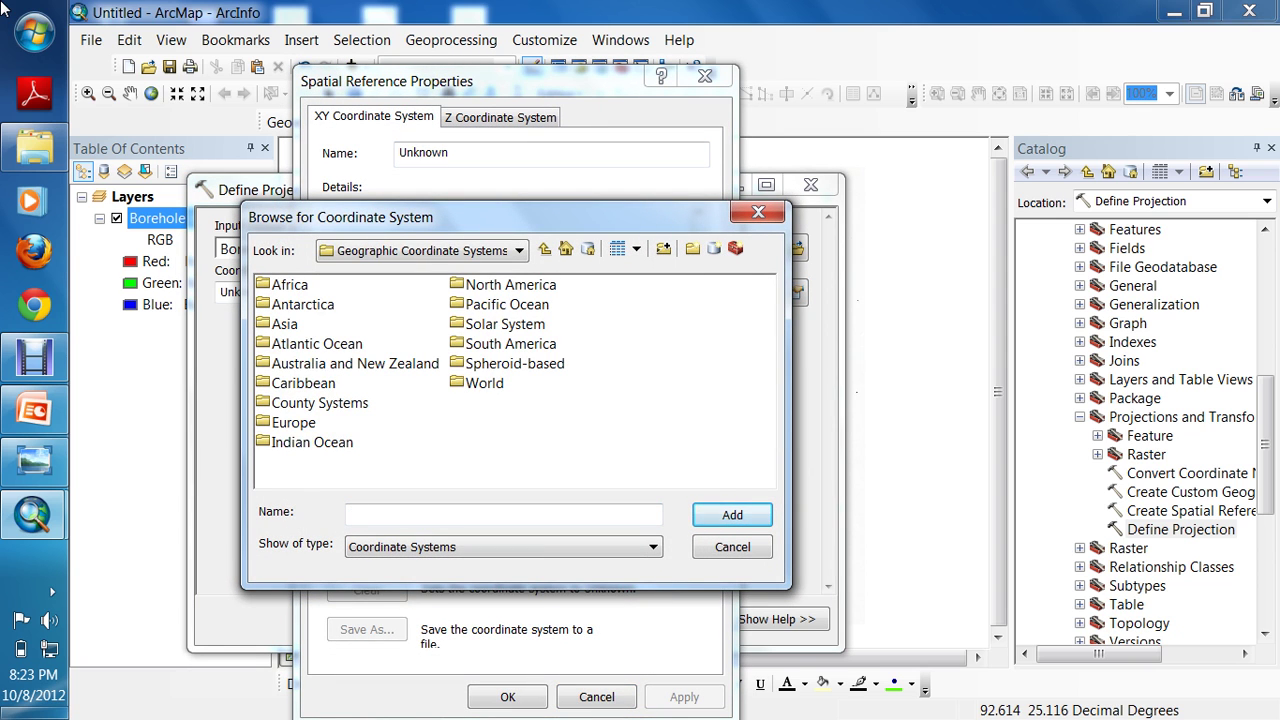
key(w)
key(Return)
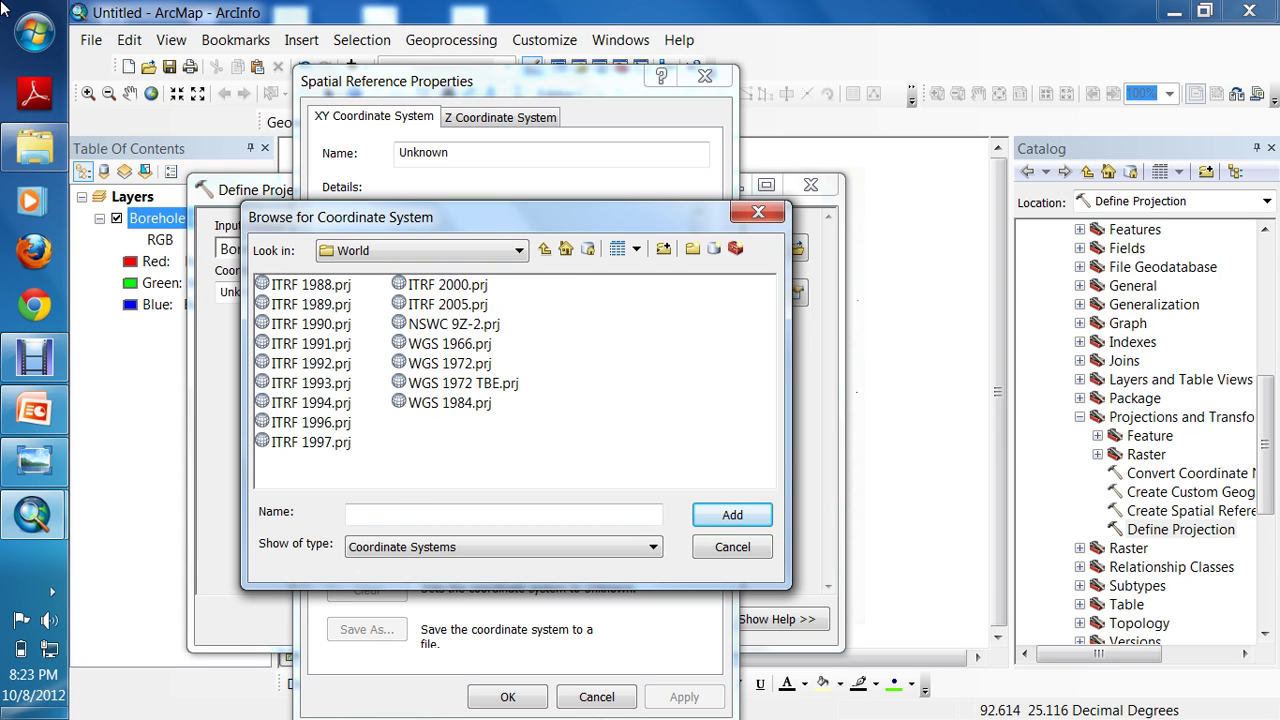
key(End)
key(Return)
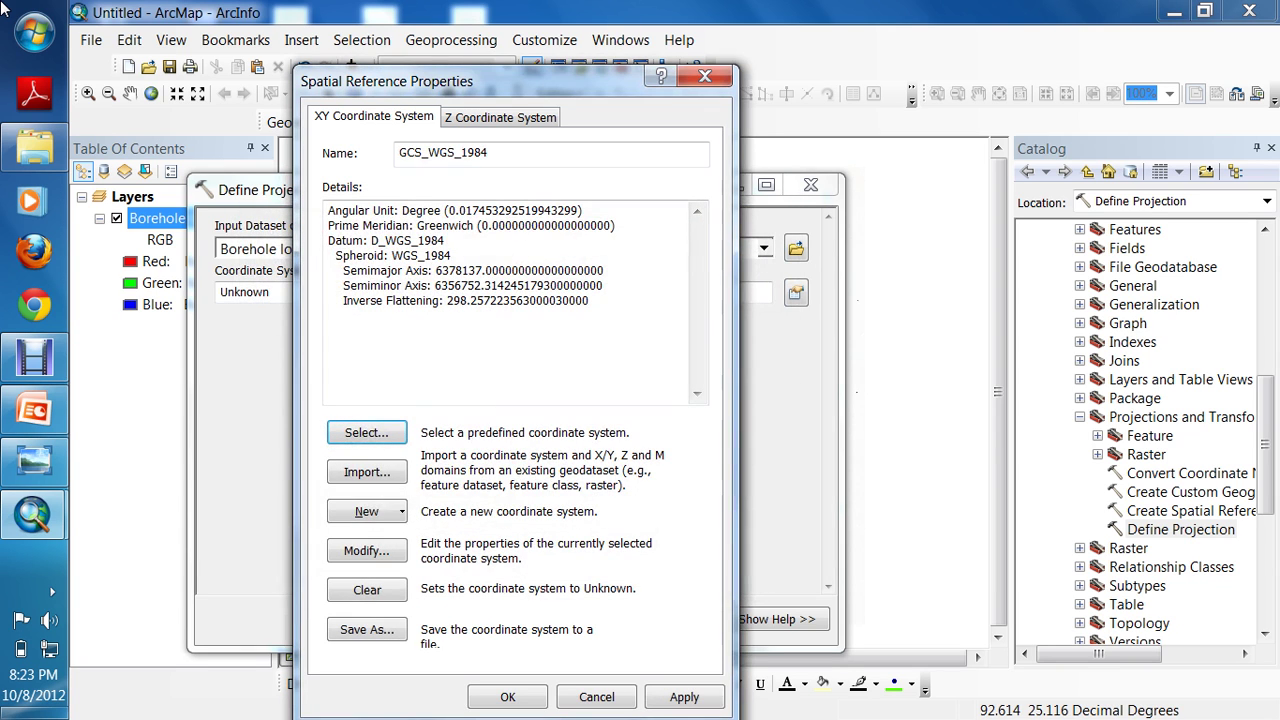
key(Return)
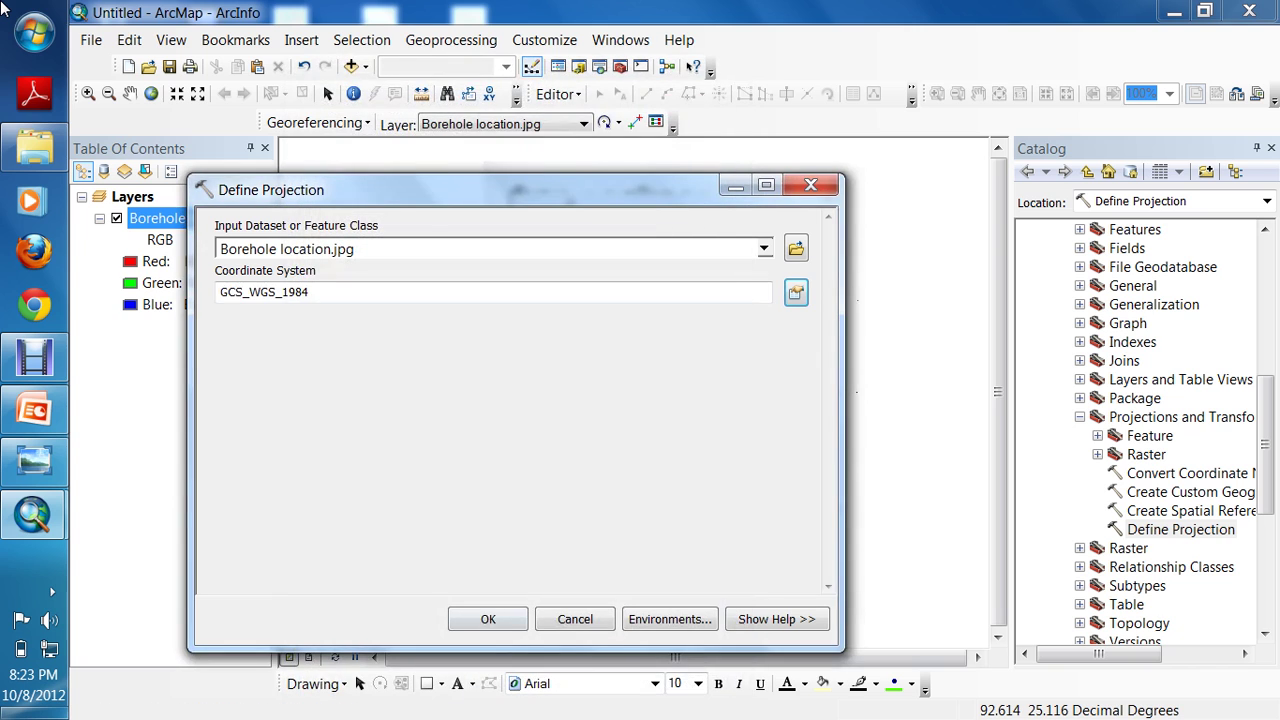
key(Return)
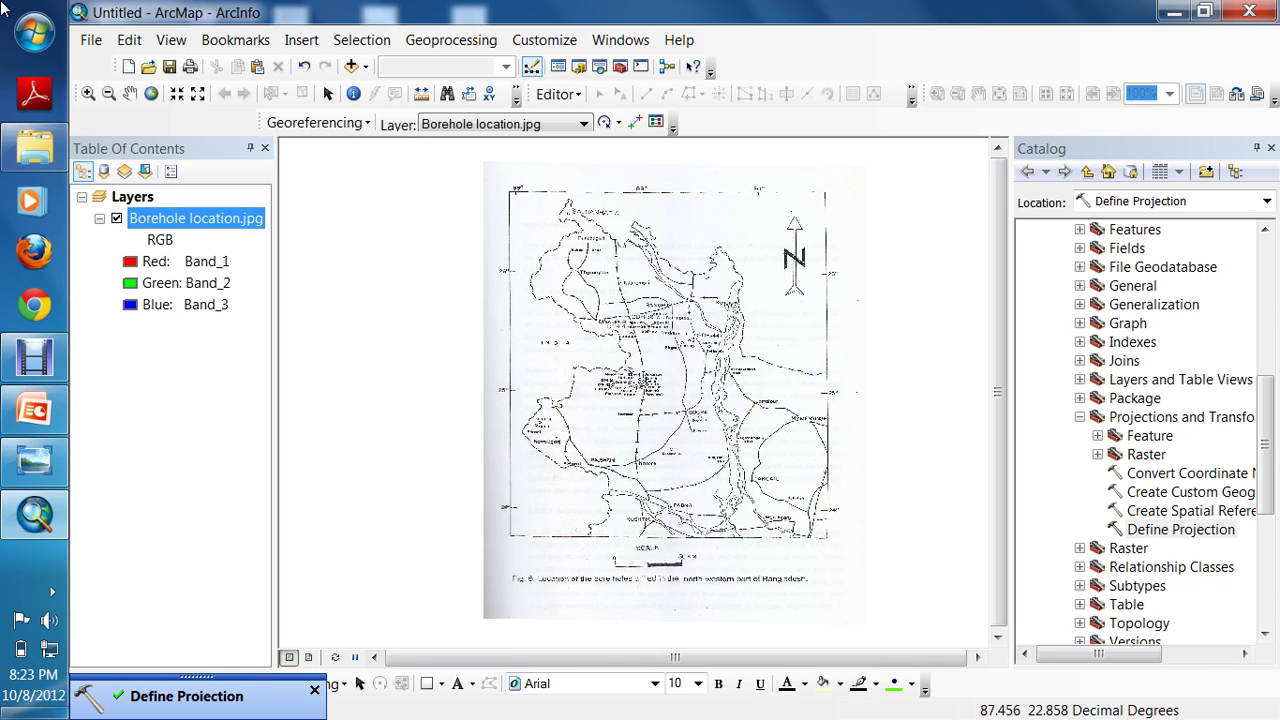
- Review the result messages of the Define Projection run, then close them and dismiss the completion notice
click(187, 696)
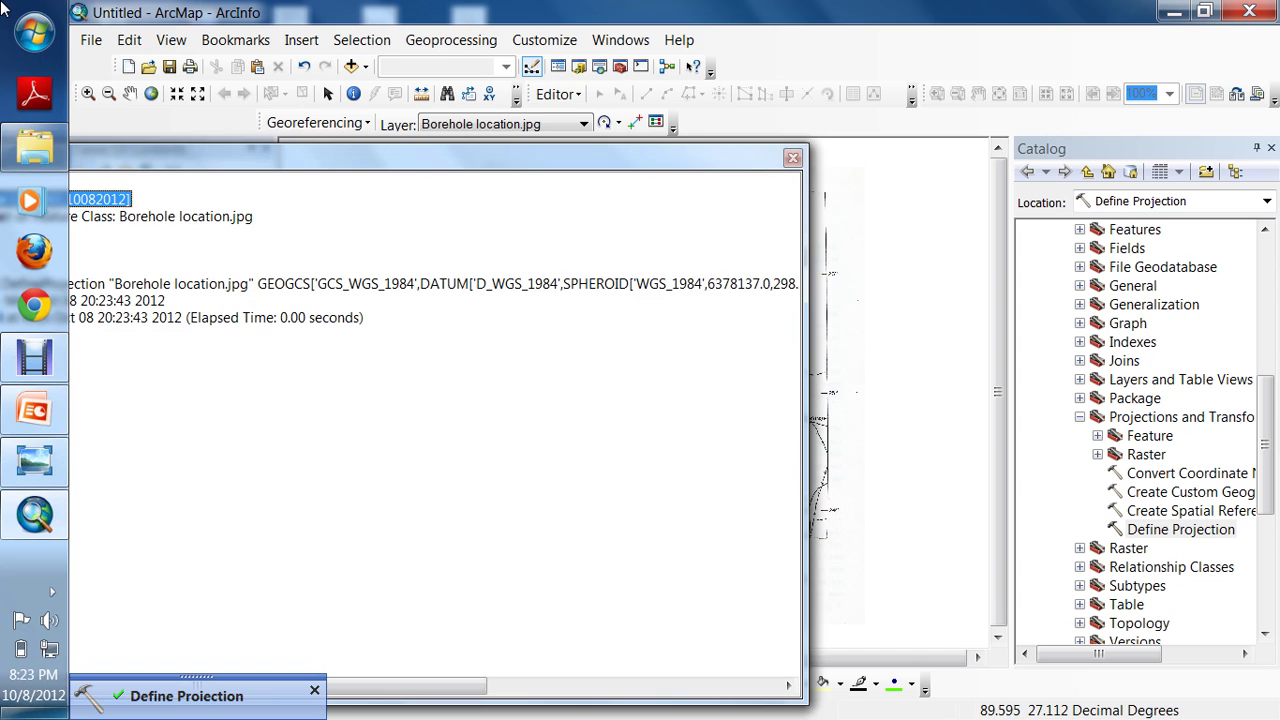
drag(712, 157, 850, 150)
click(933, 150)
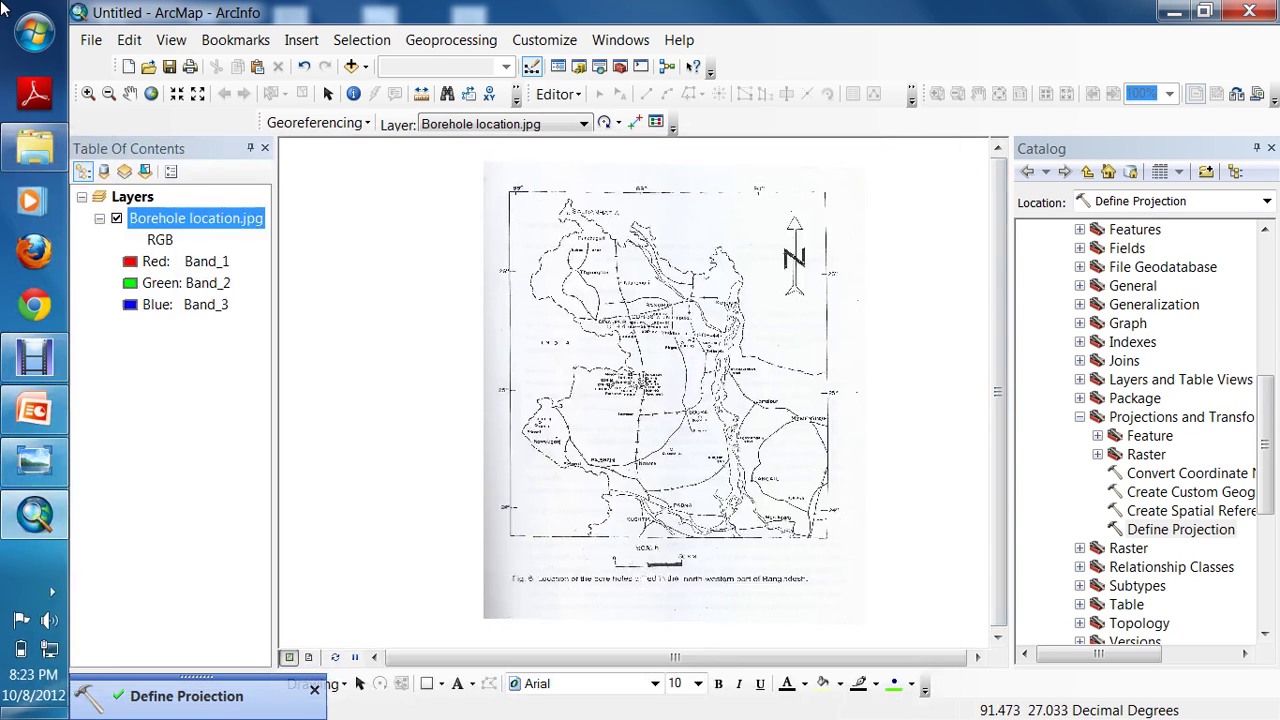
click(313, 685)
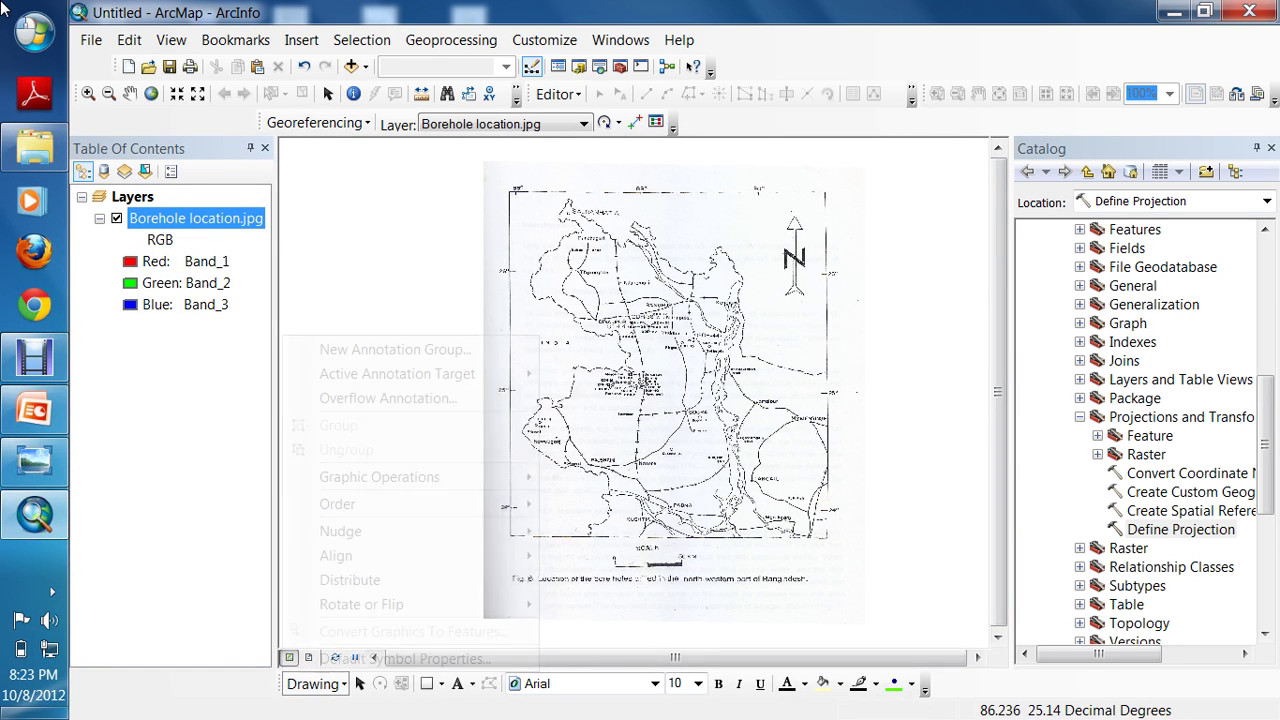
click(798, 126)
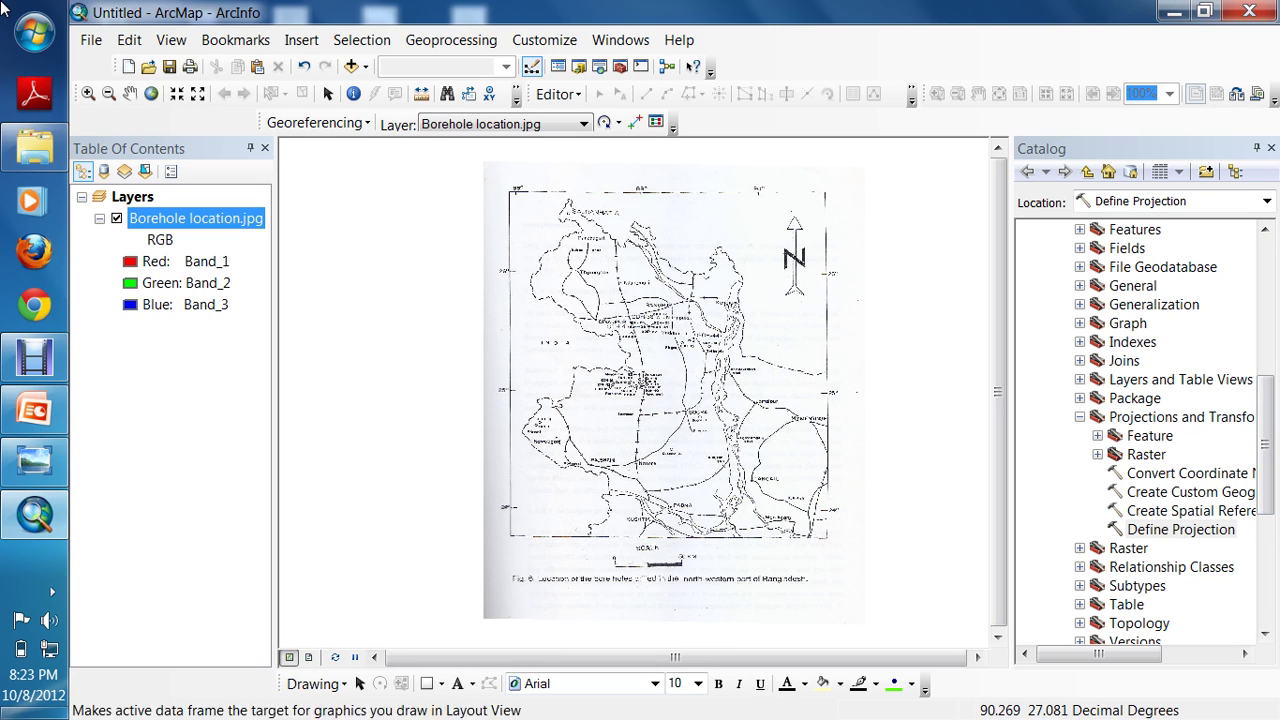
- Open the Project Raster tool from the Raster toolset and set Borehole location.jpg as the input raster
click(1097, 454)
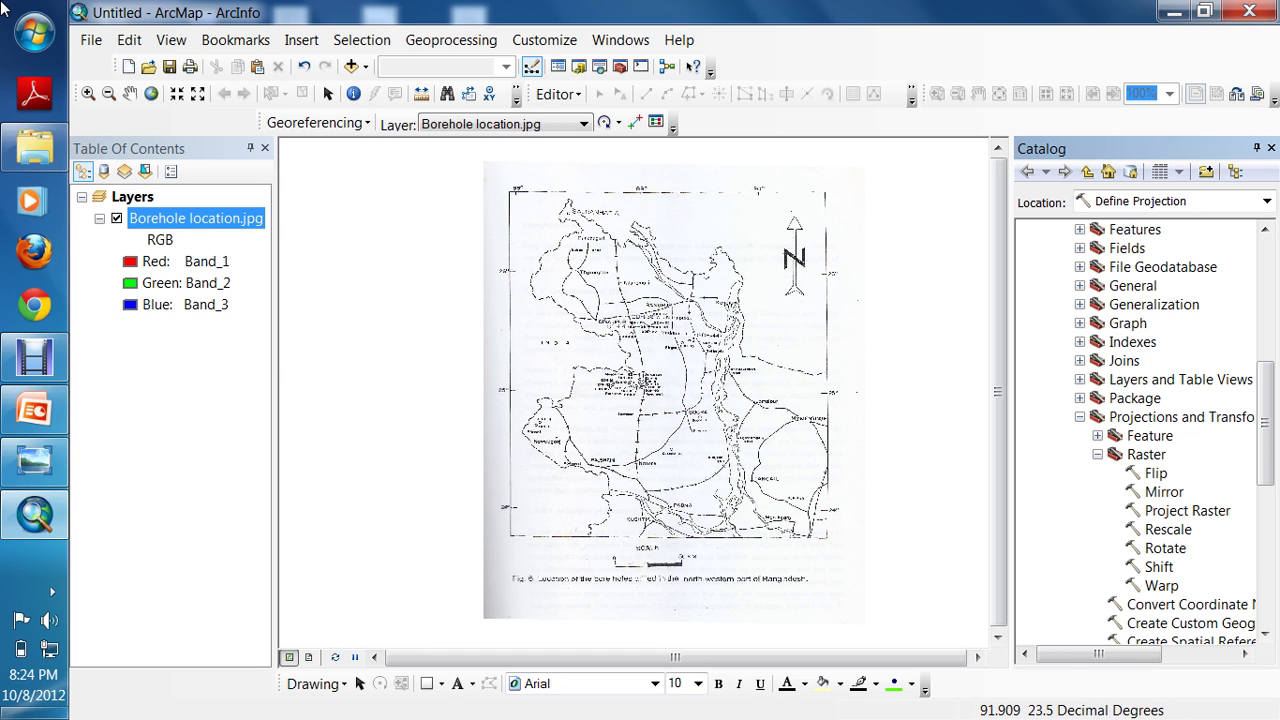
double_click(1187, 510)
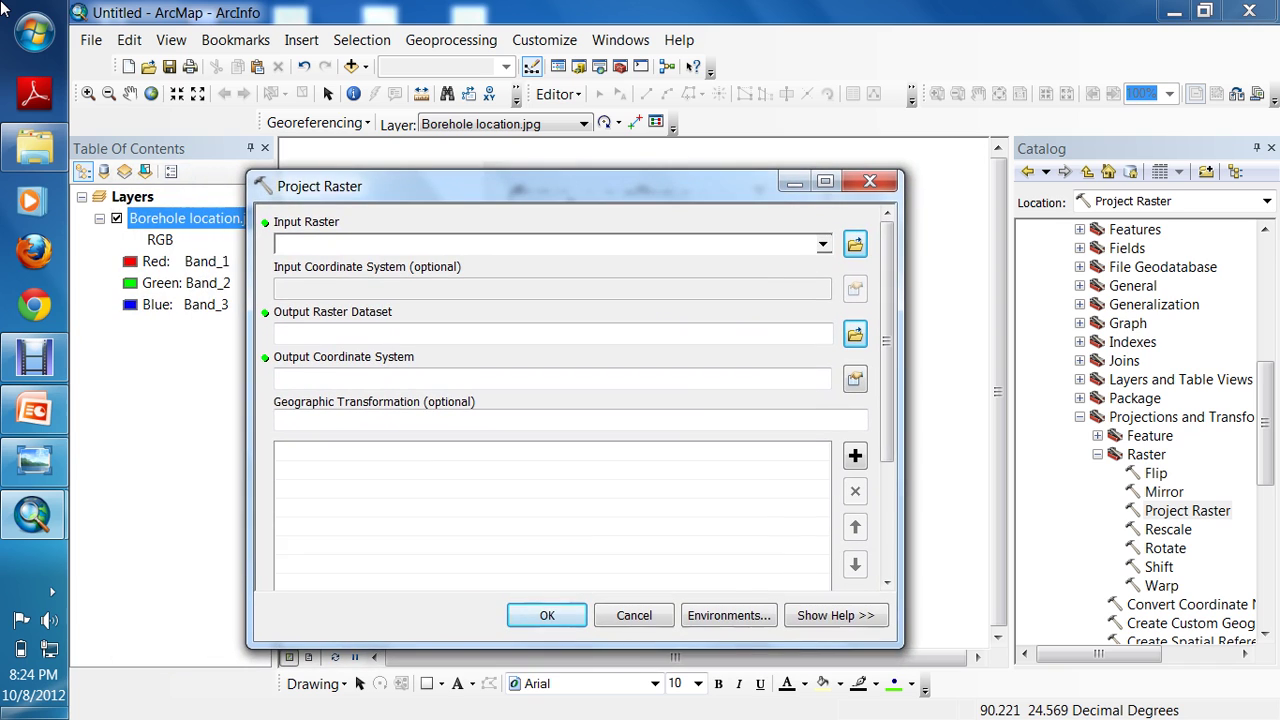
click(823, 244)
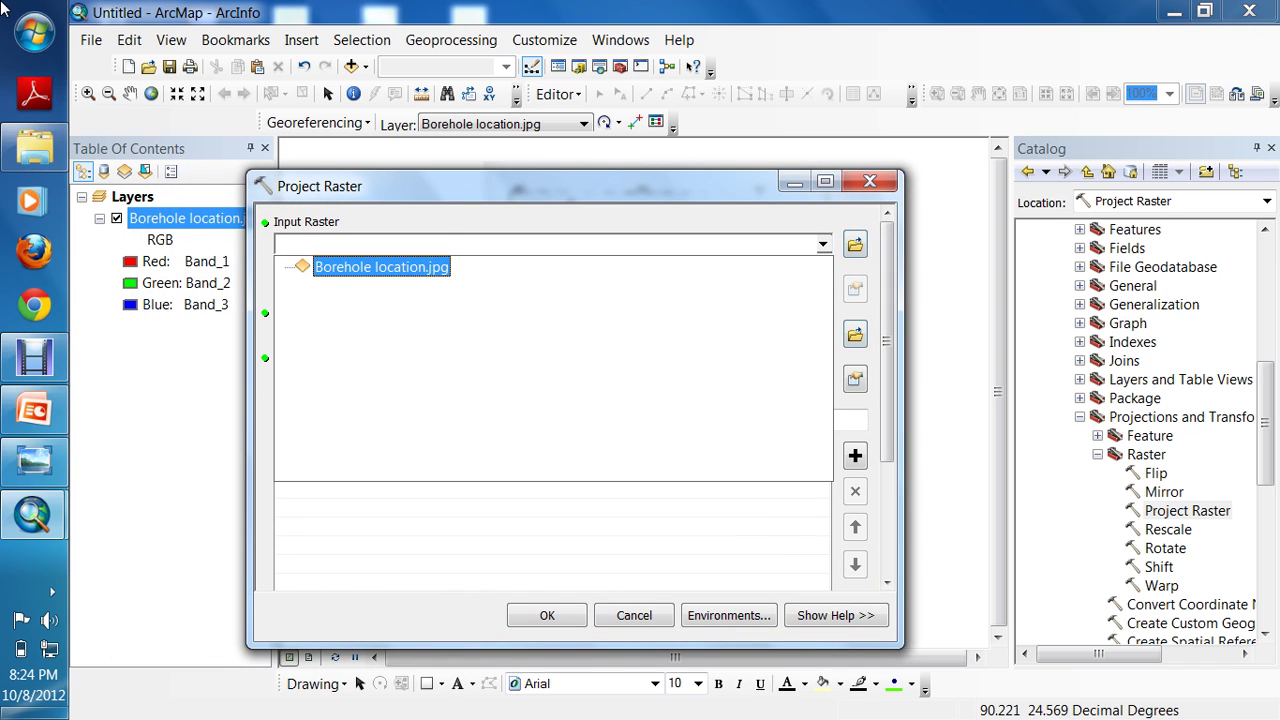
click(381, 267)
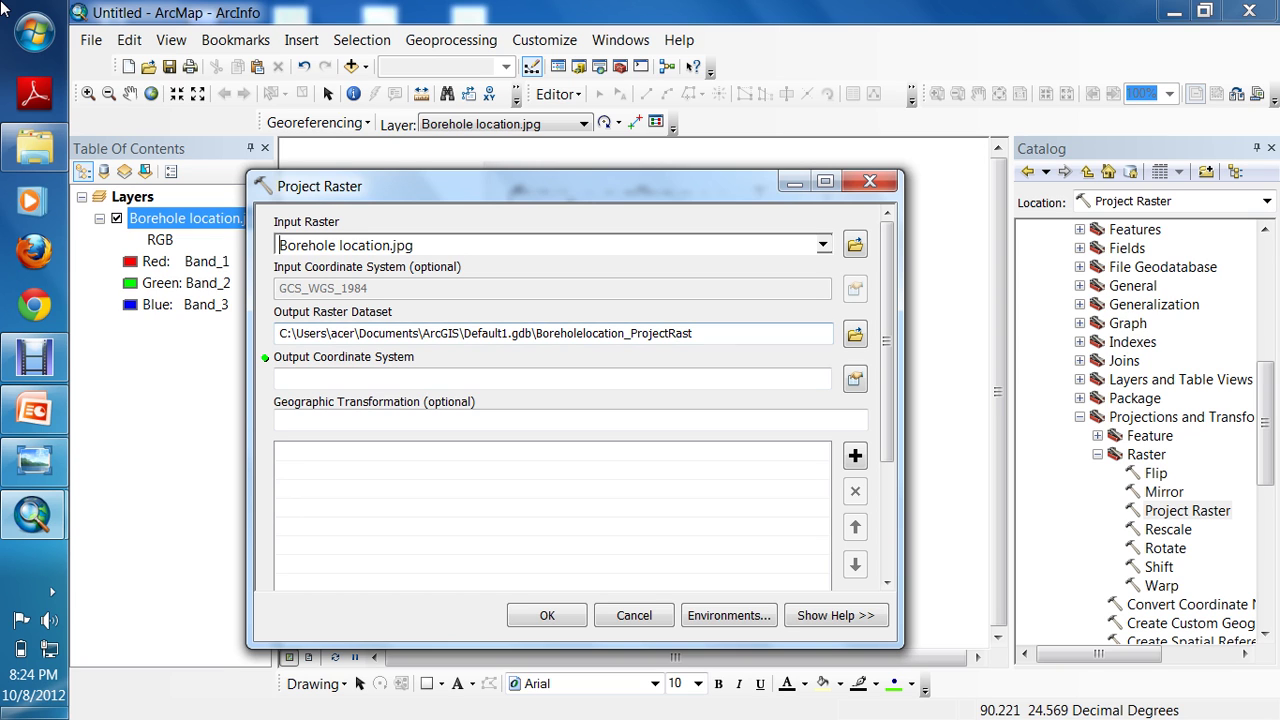
- Set the output coordinate system to the projected UTM system WGS 1984 UTM Zone 45N from the Northern Hemisphere folder
click(855, 378)
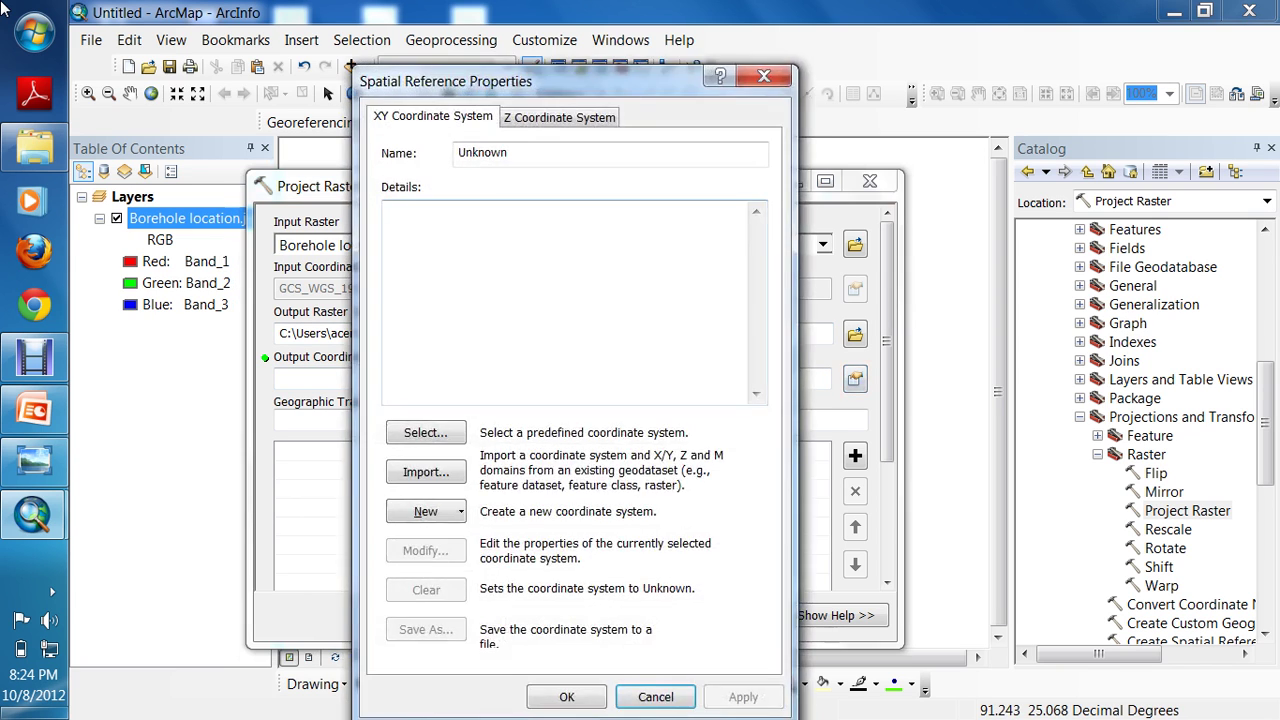
click(427, 432)
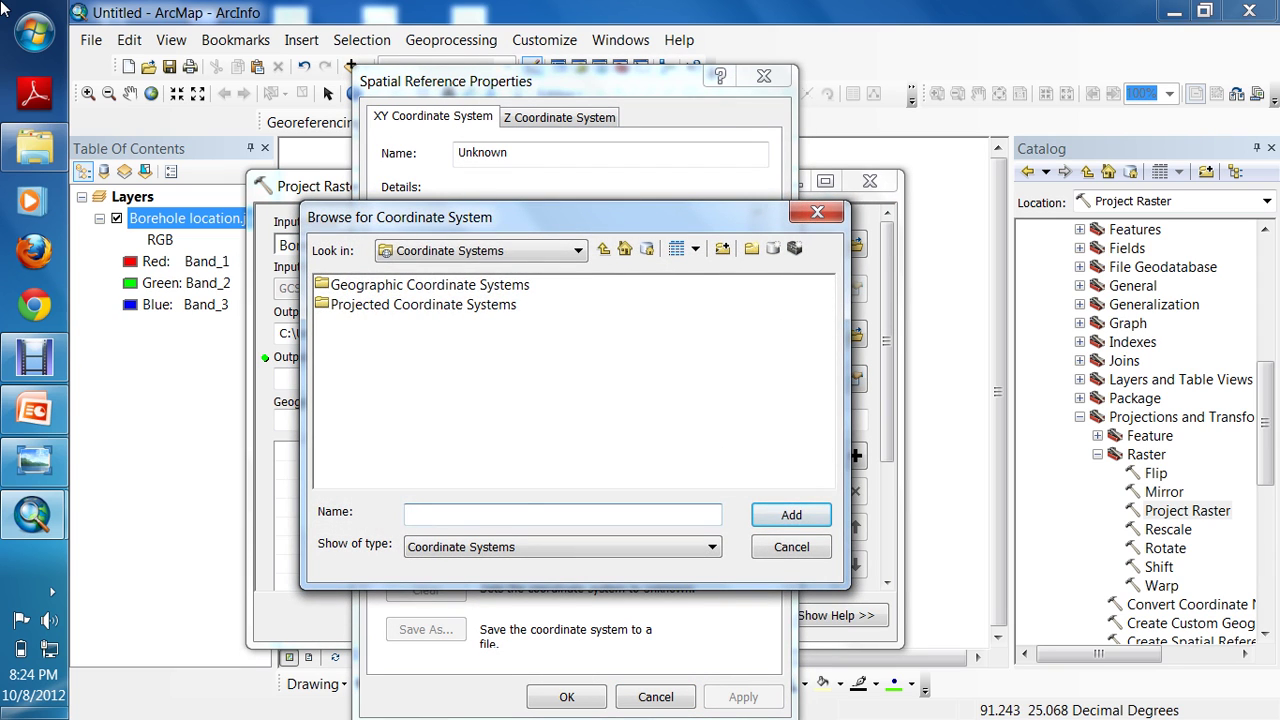
double_click(423, 304)
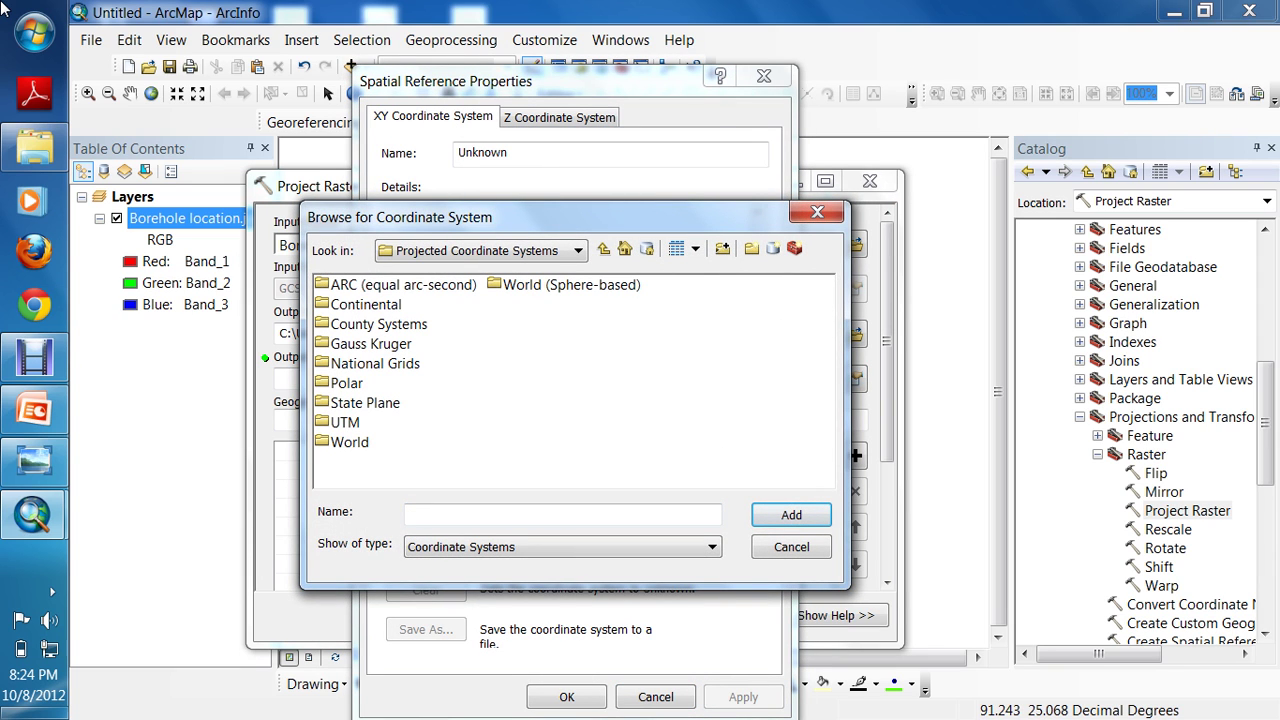
double_click(345, 422)
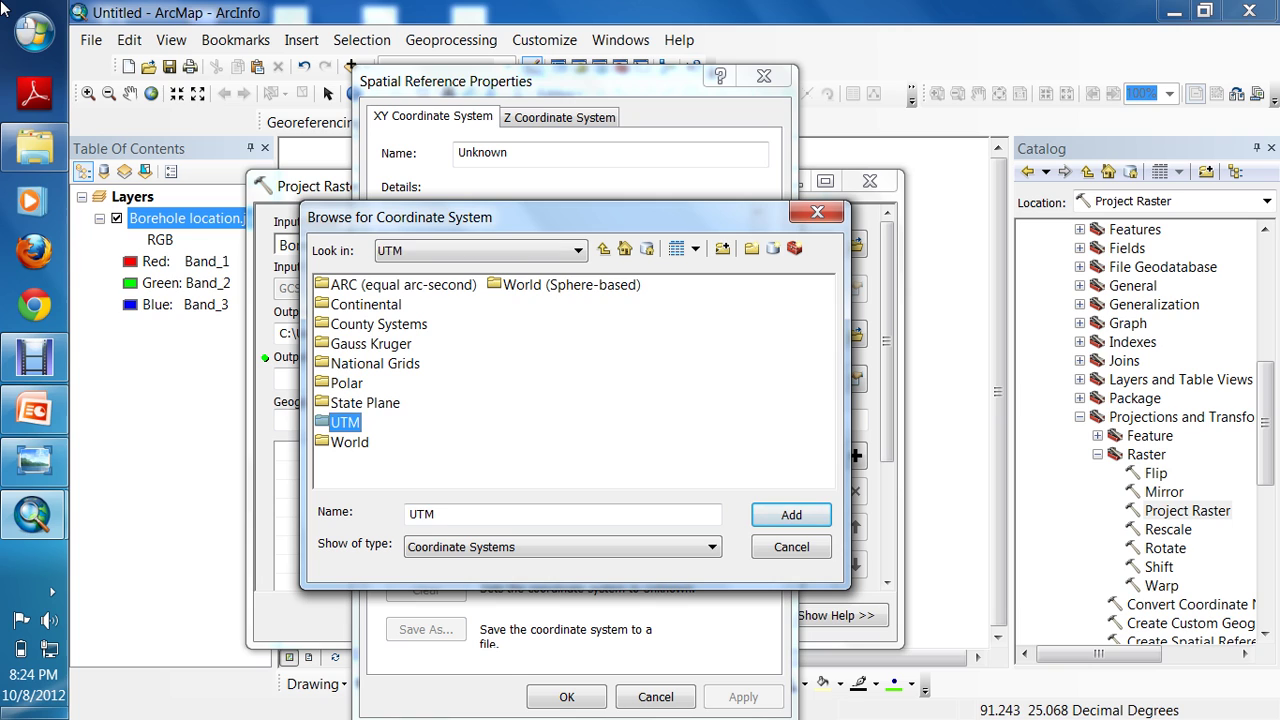
double_click(497, 363)
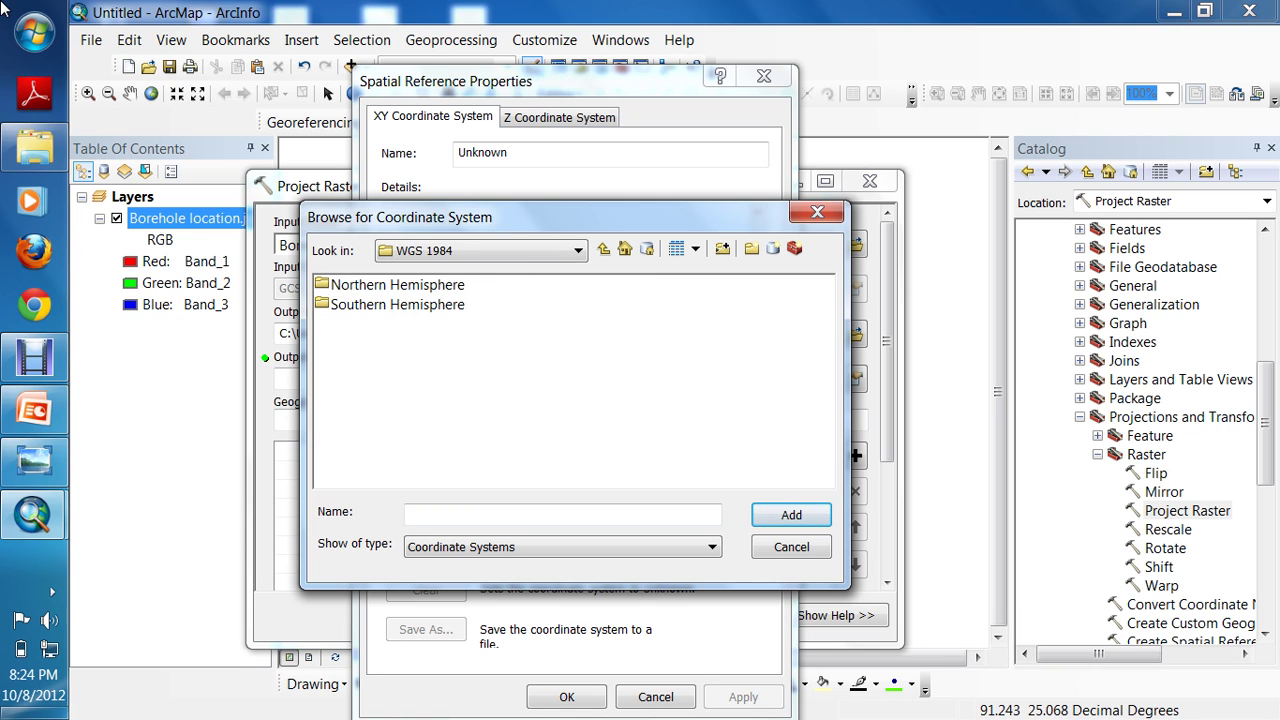
click(397, 284)
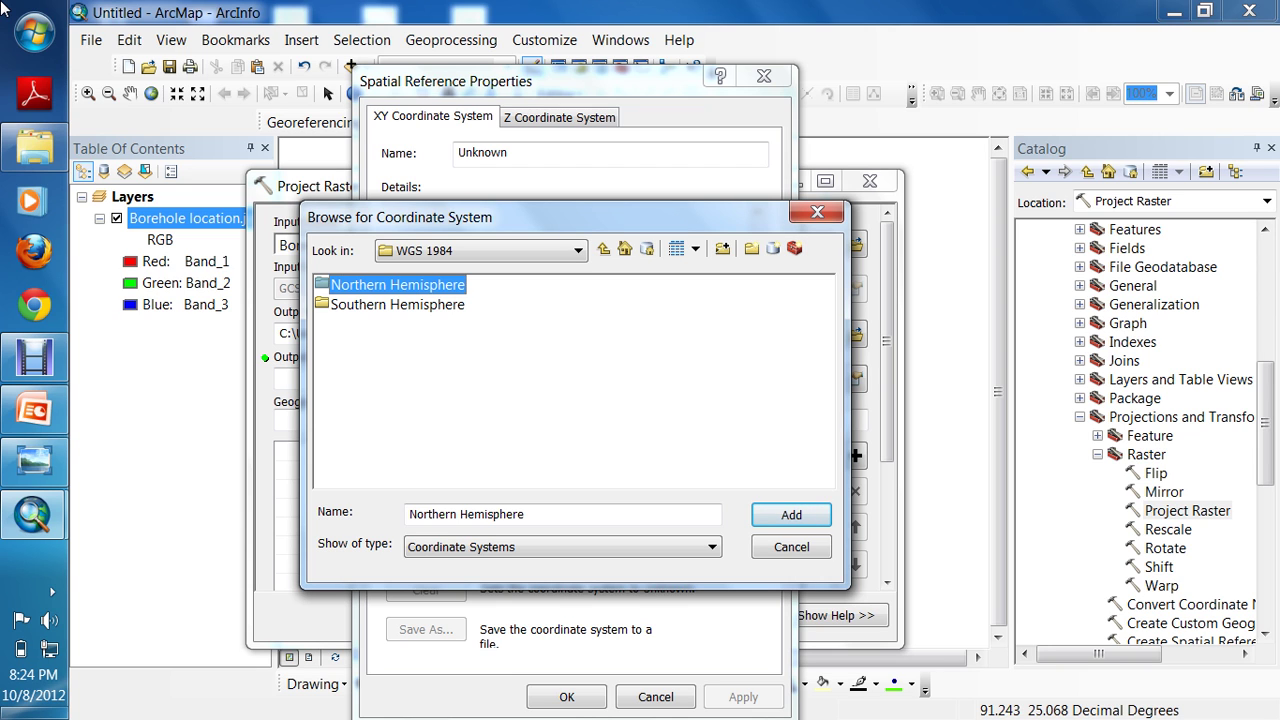
key(Return)
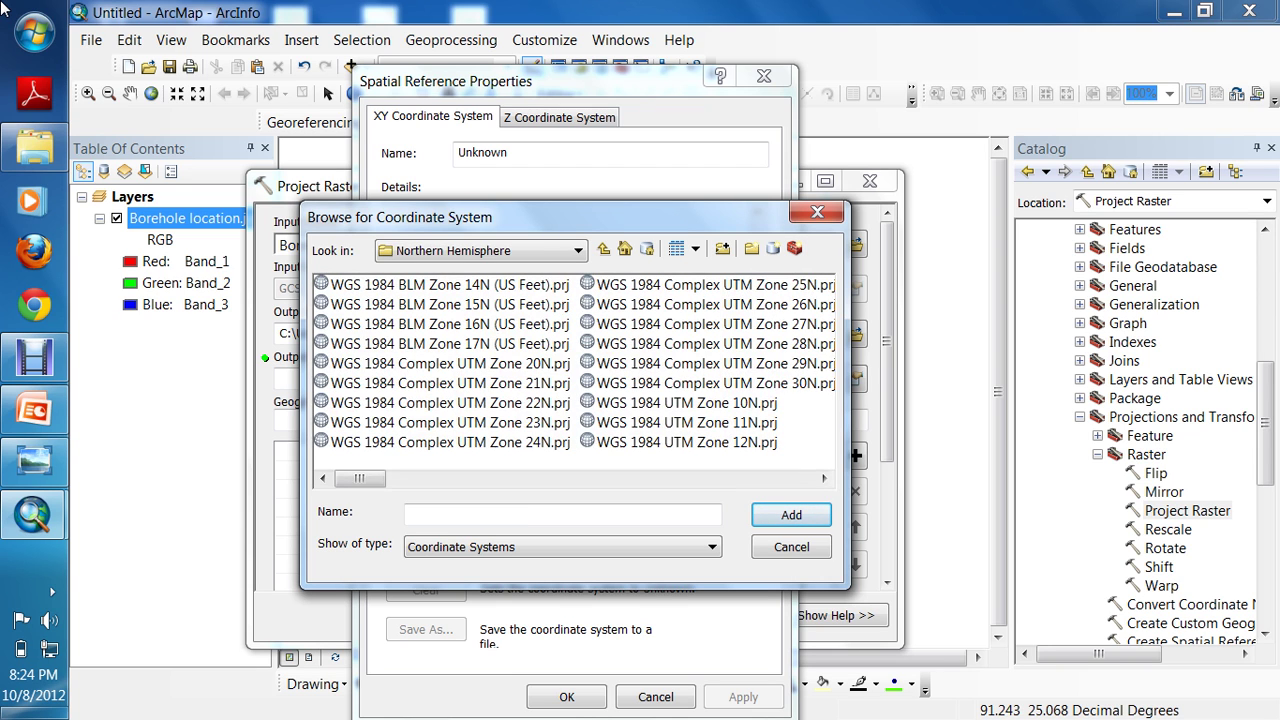
scroll(574, 370, down, 5)
scroll(574, 370, down, 3)
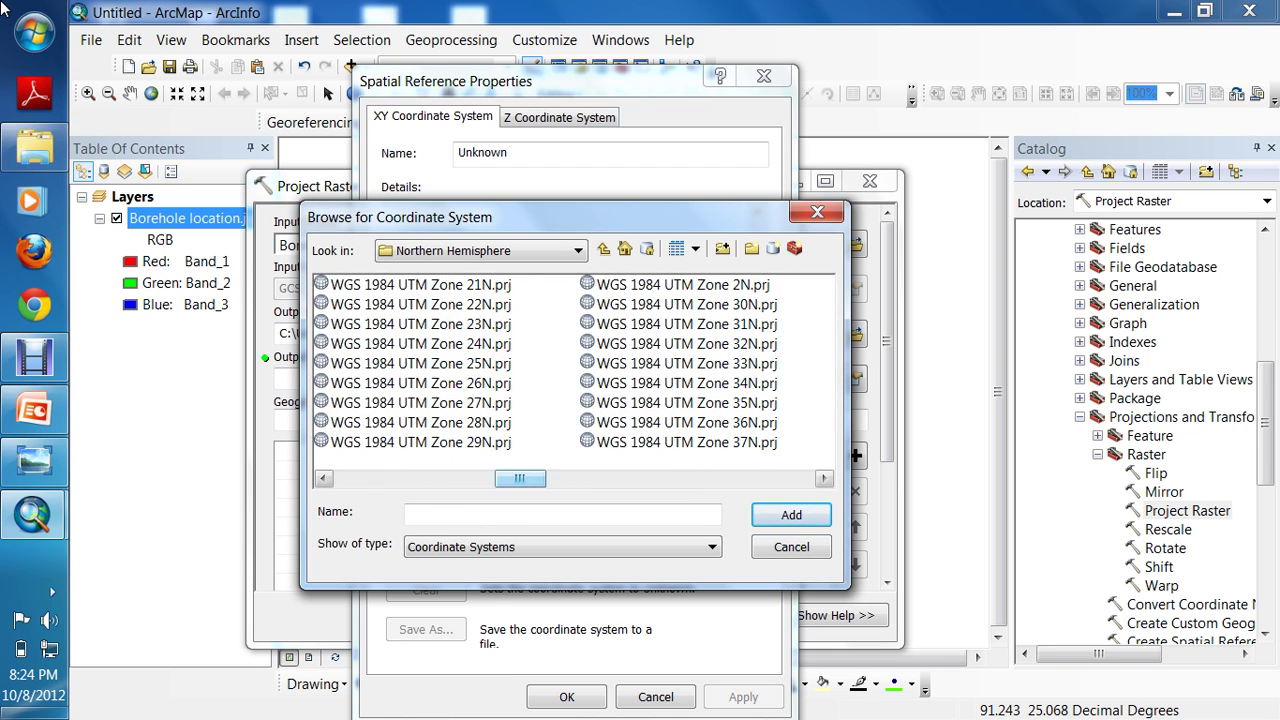
click(686, 442)
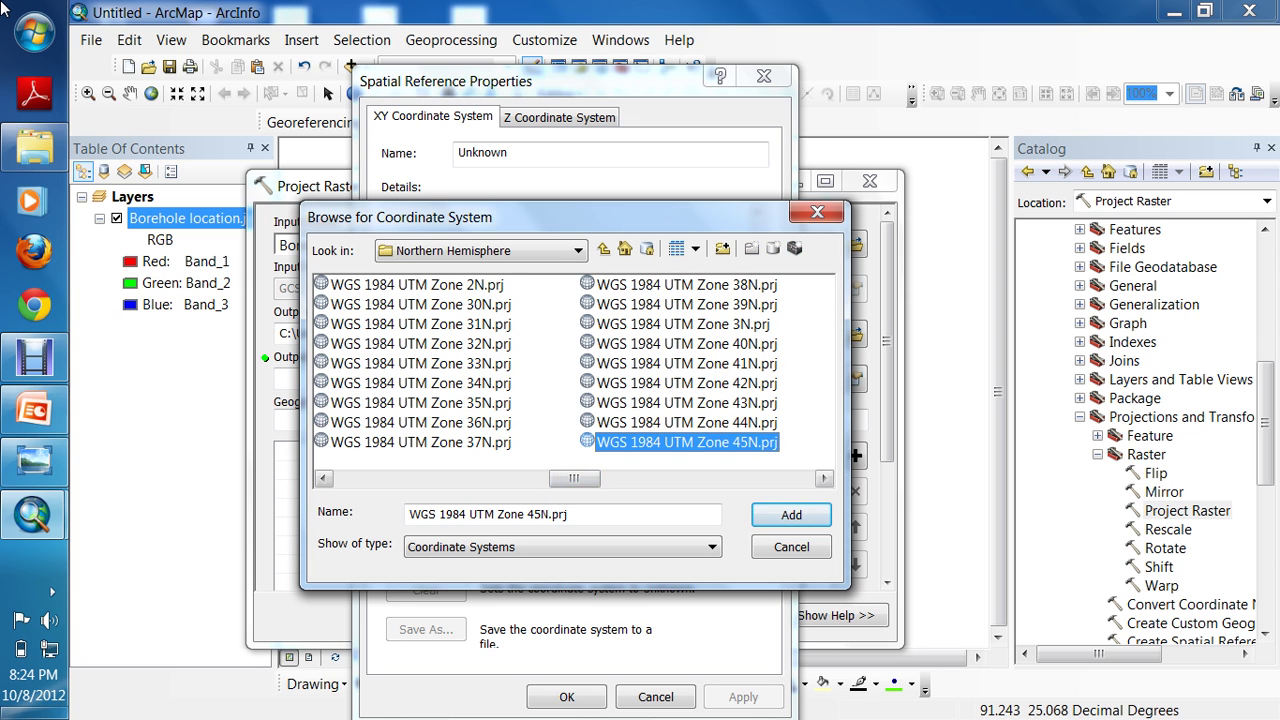
key(Return)
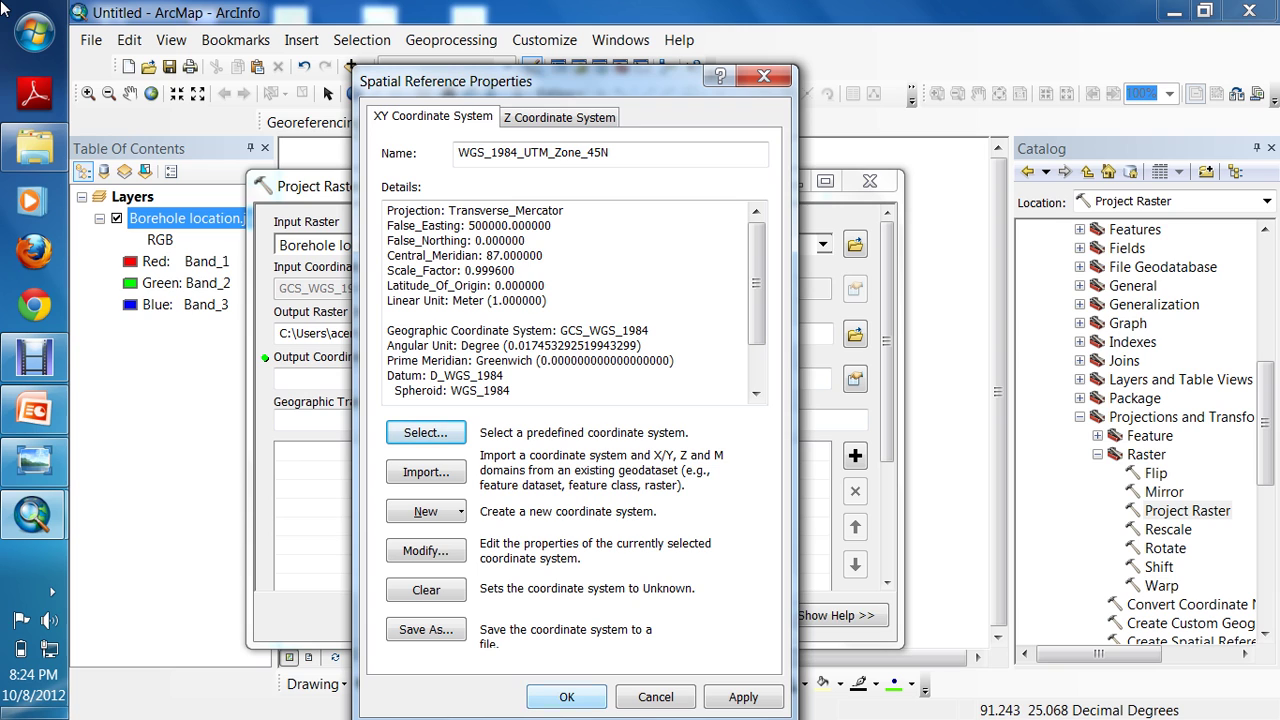
key(Return)
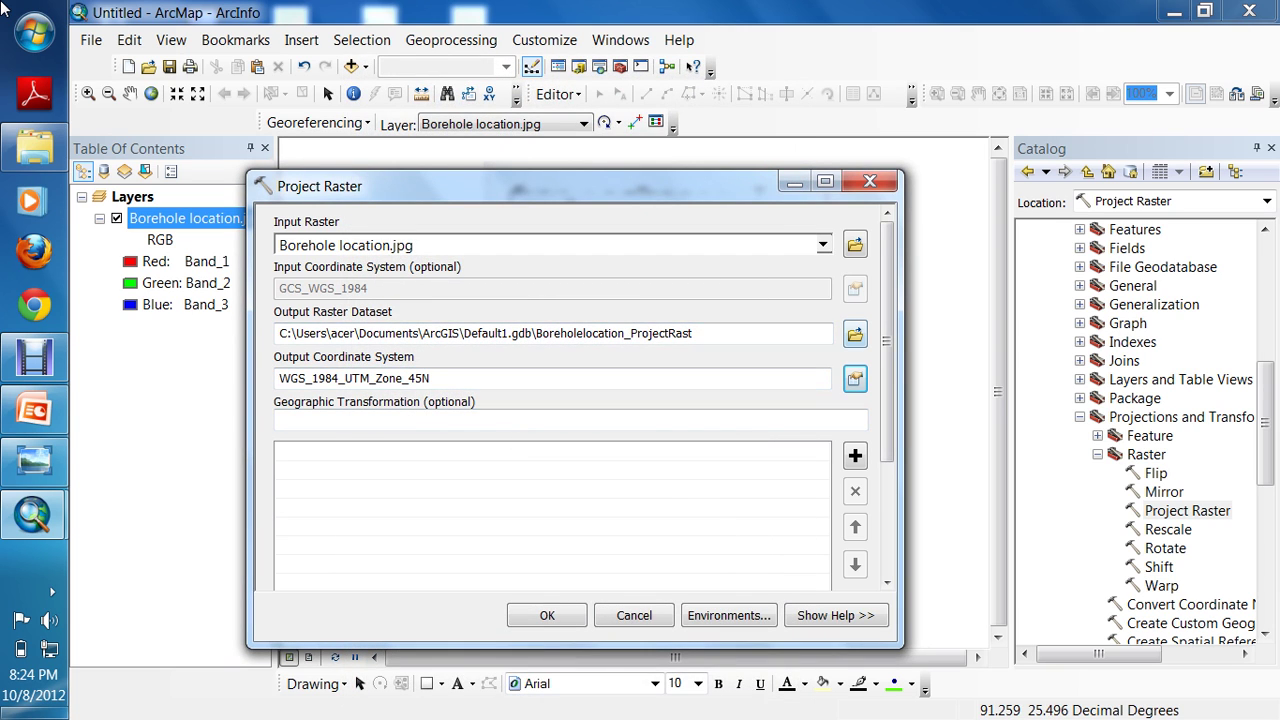
- Browse to the Desktop for the output raster dataset and create a folder named projectedData there
click(855, 334)
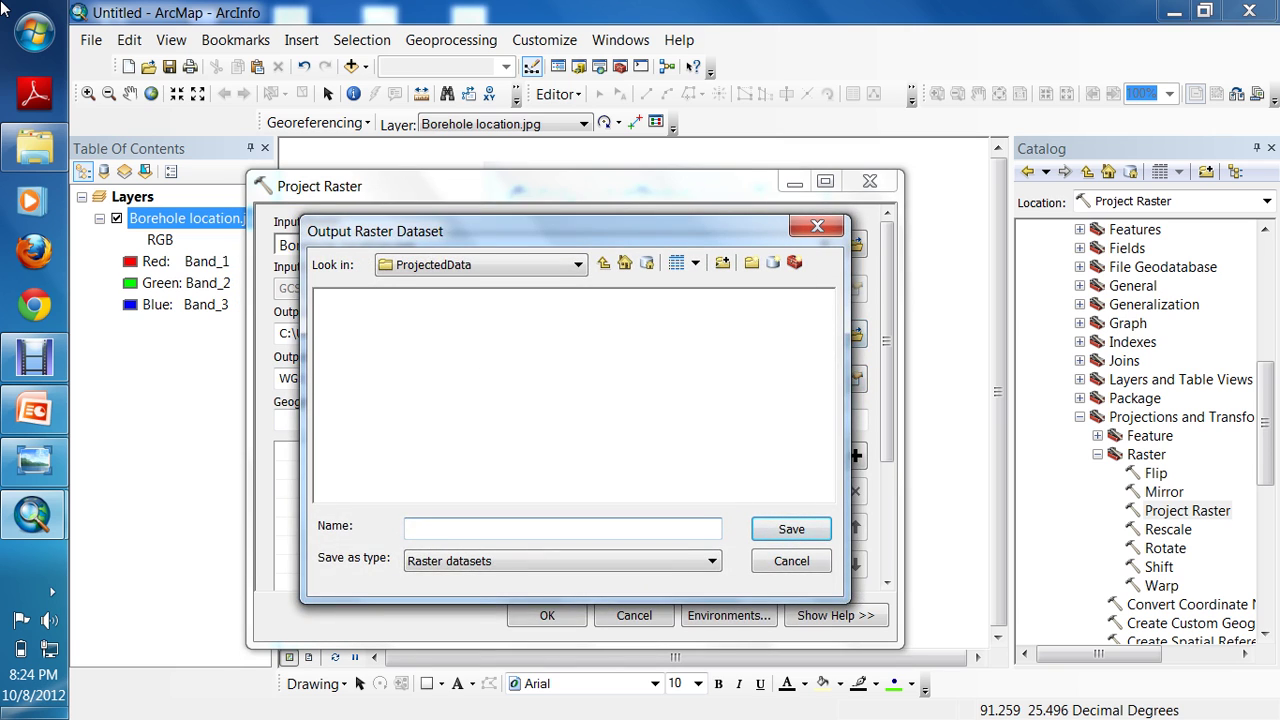
drag(580, 231, 629, 195)
click(653, 226)
click(653, 226)
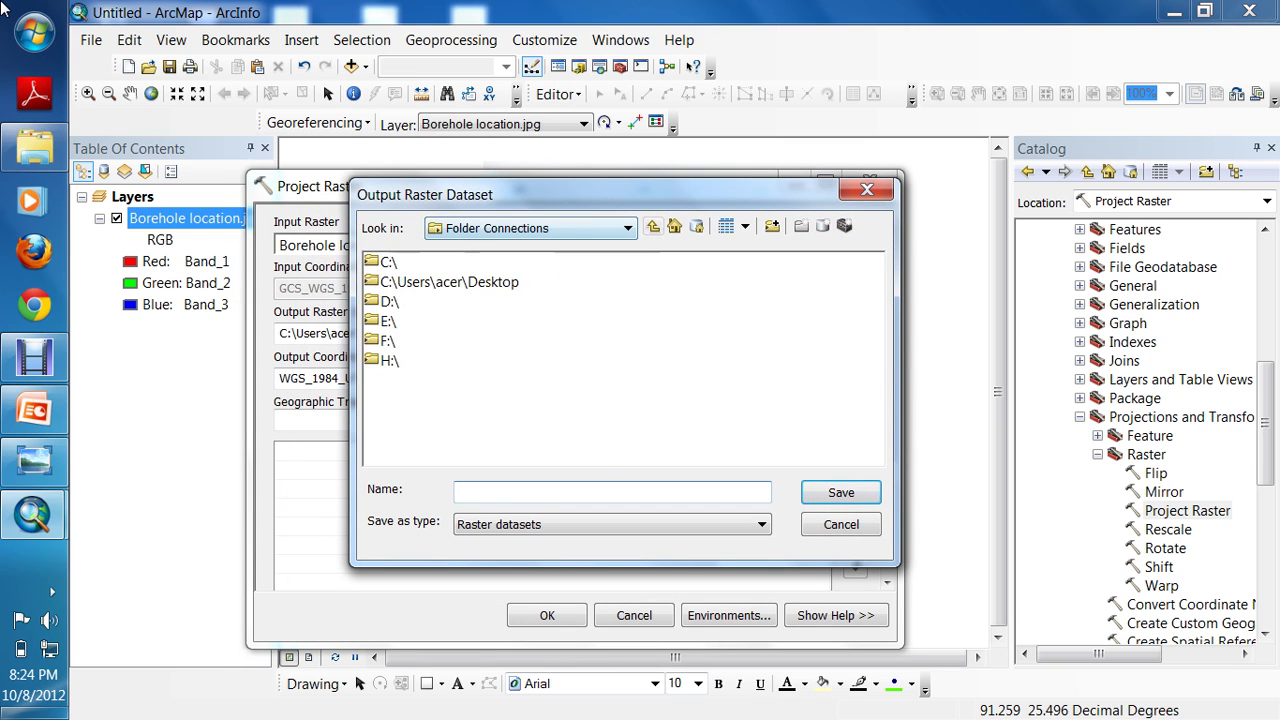
double_click(449, 282)
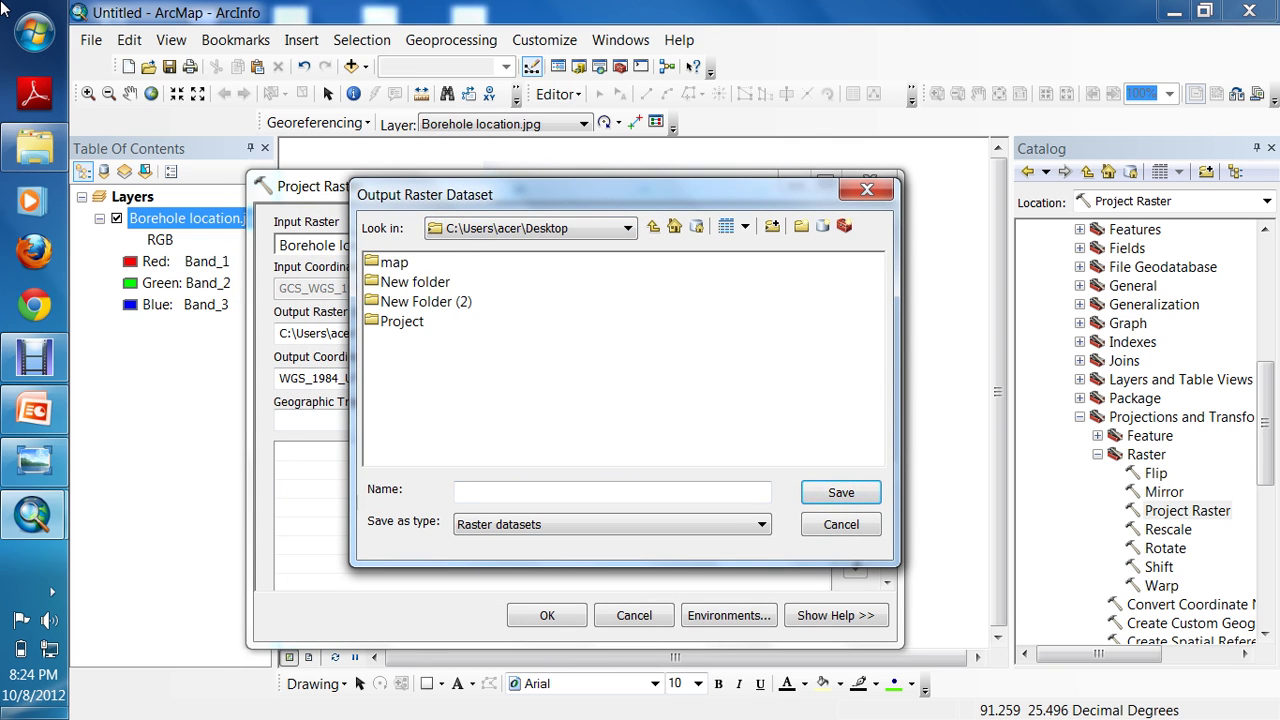
click(801, 226)
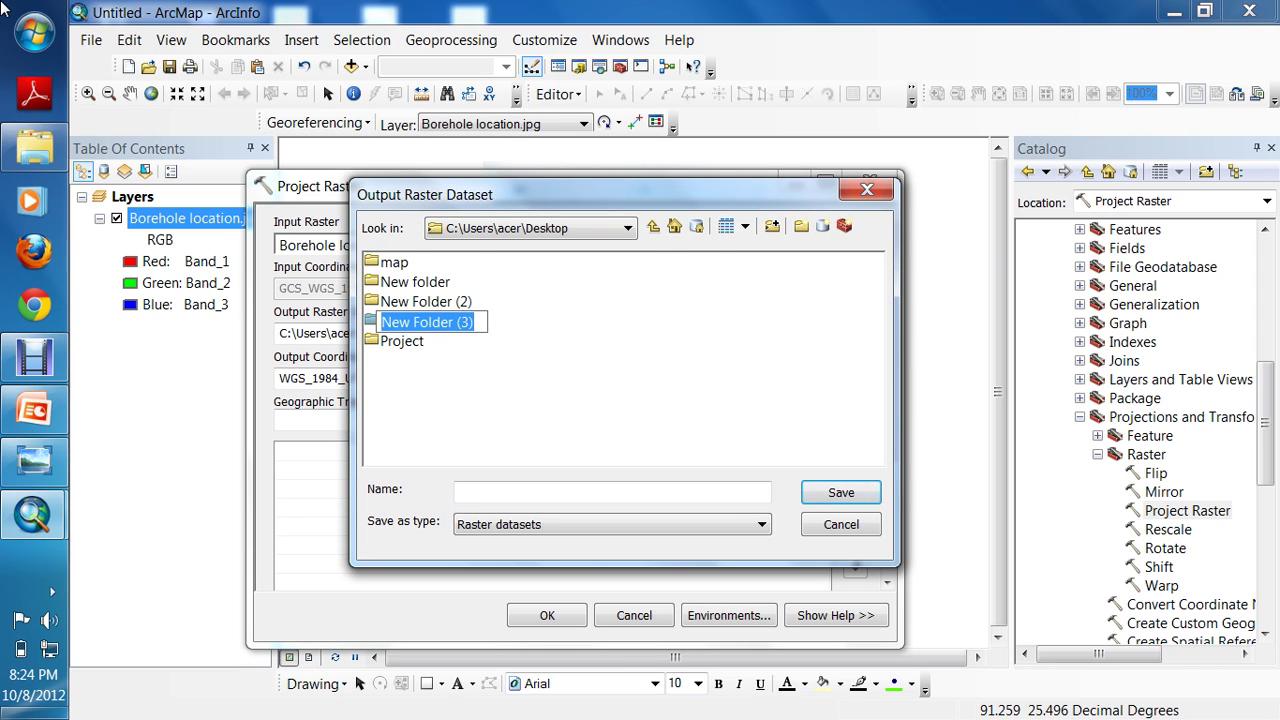
text(pr)
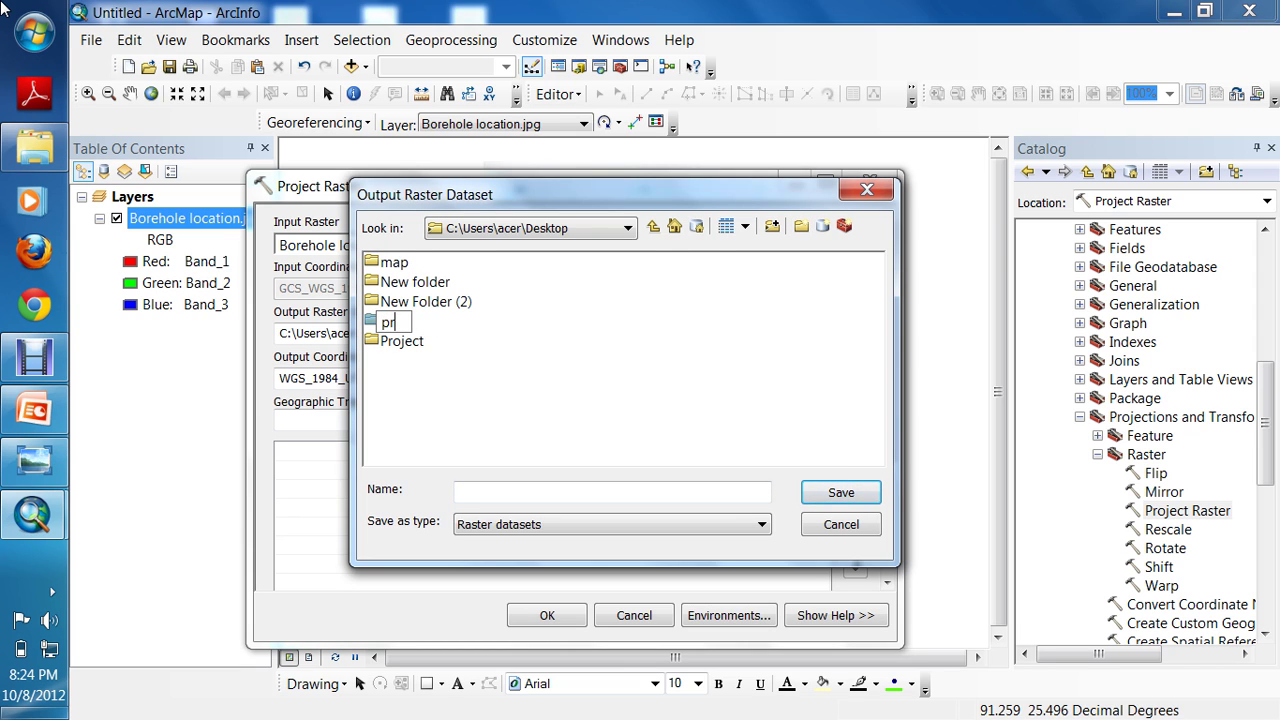
text(ojecteddata)
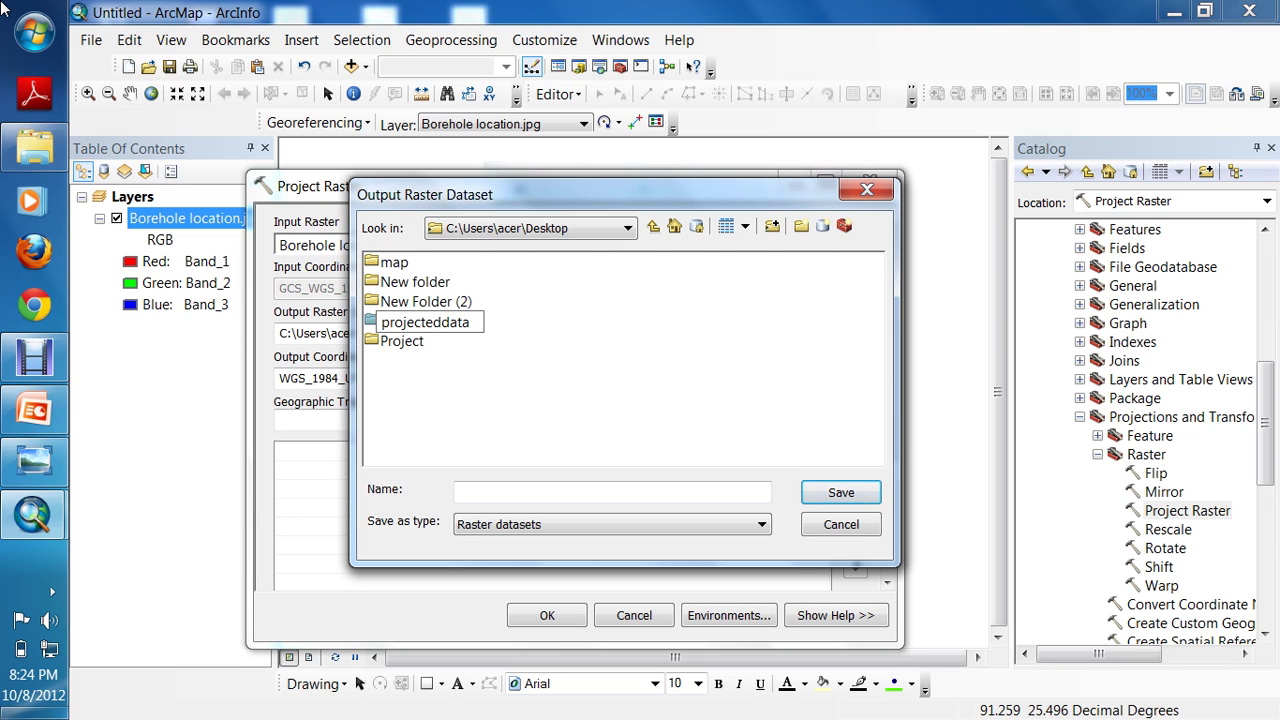
key(BackSpace)
key(BackSpace)
key(BackSpace)
key(BackSpace)
key(BackSpace)
text(dData)
key(Return)
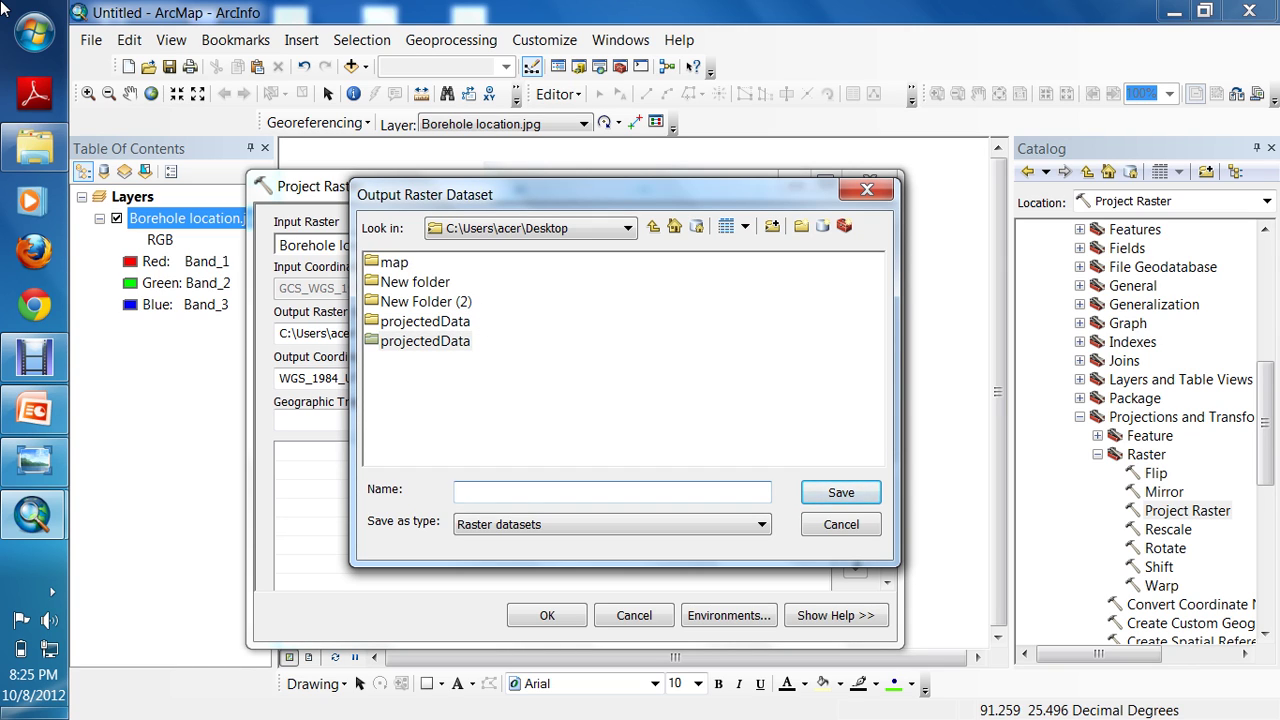
- Save the output raster as PBorehole in the projectedData folder and run the Project Raster tool
double_click(424, 321)
click(424, 321)
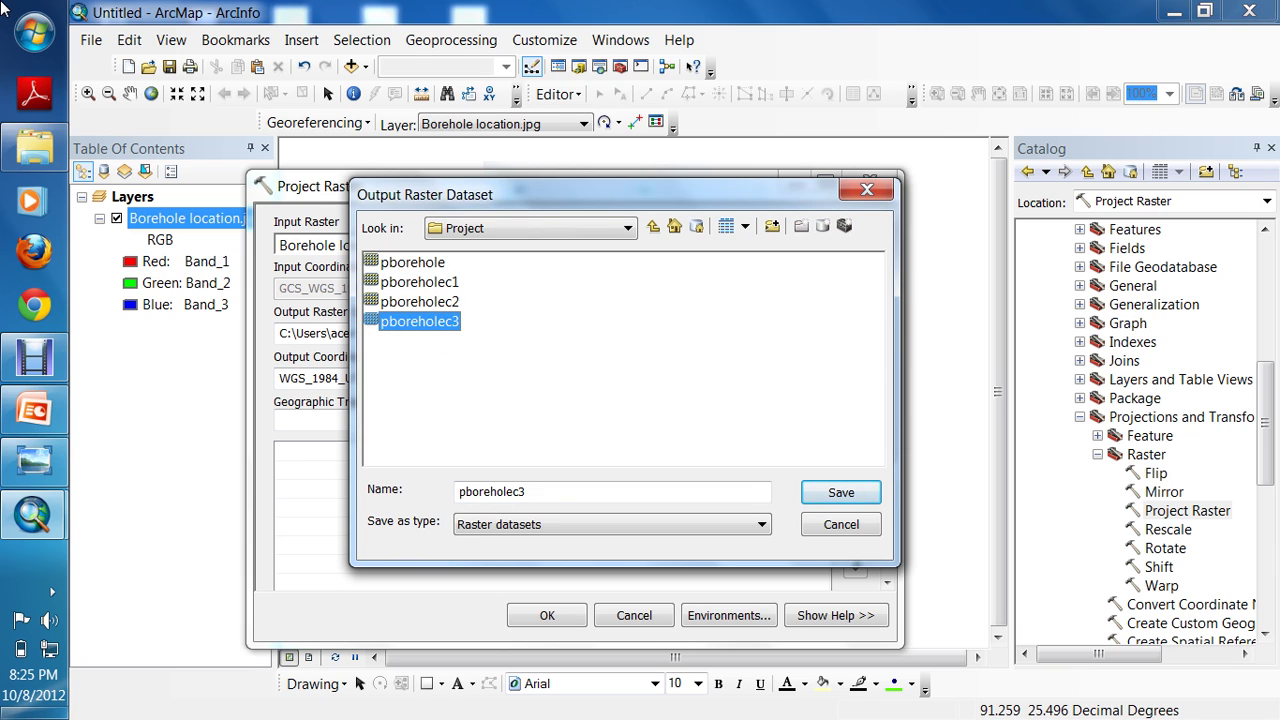
click(654, 227)
double_click(424, 341)
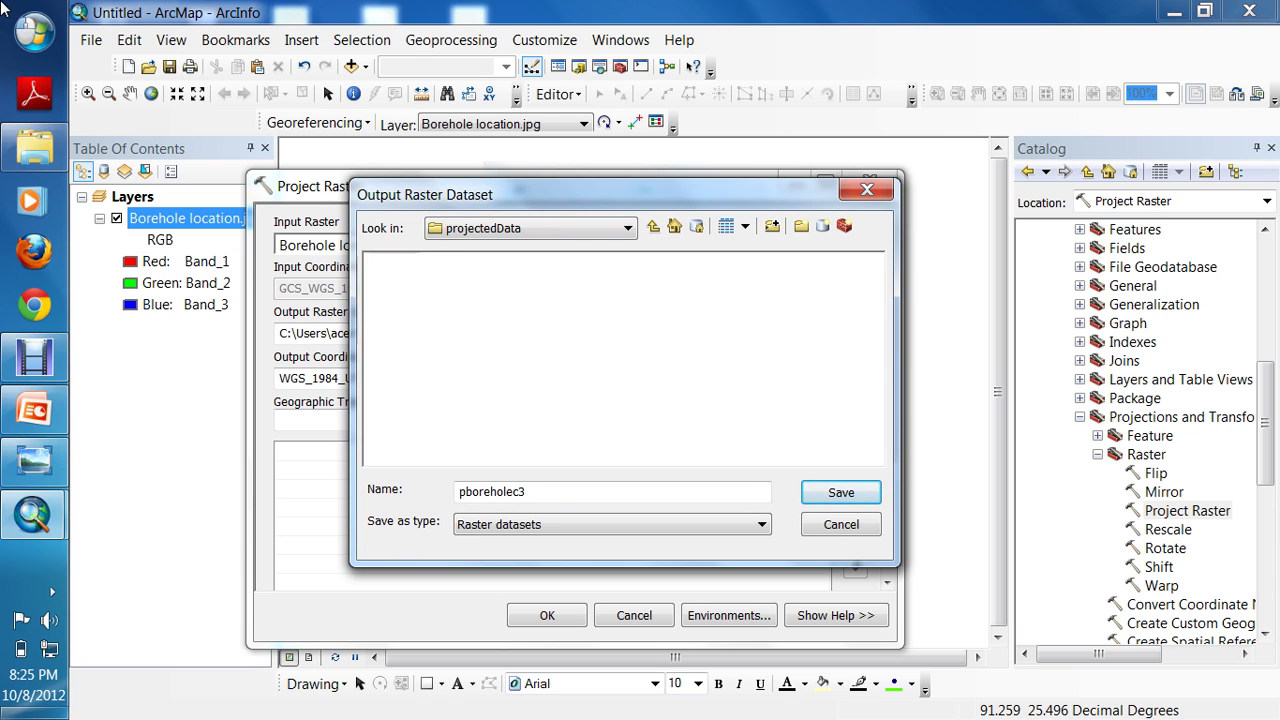
key(Tab)
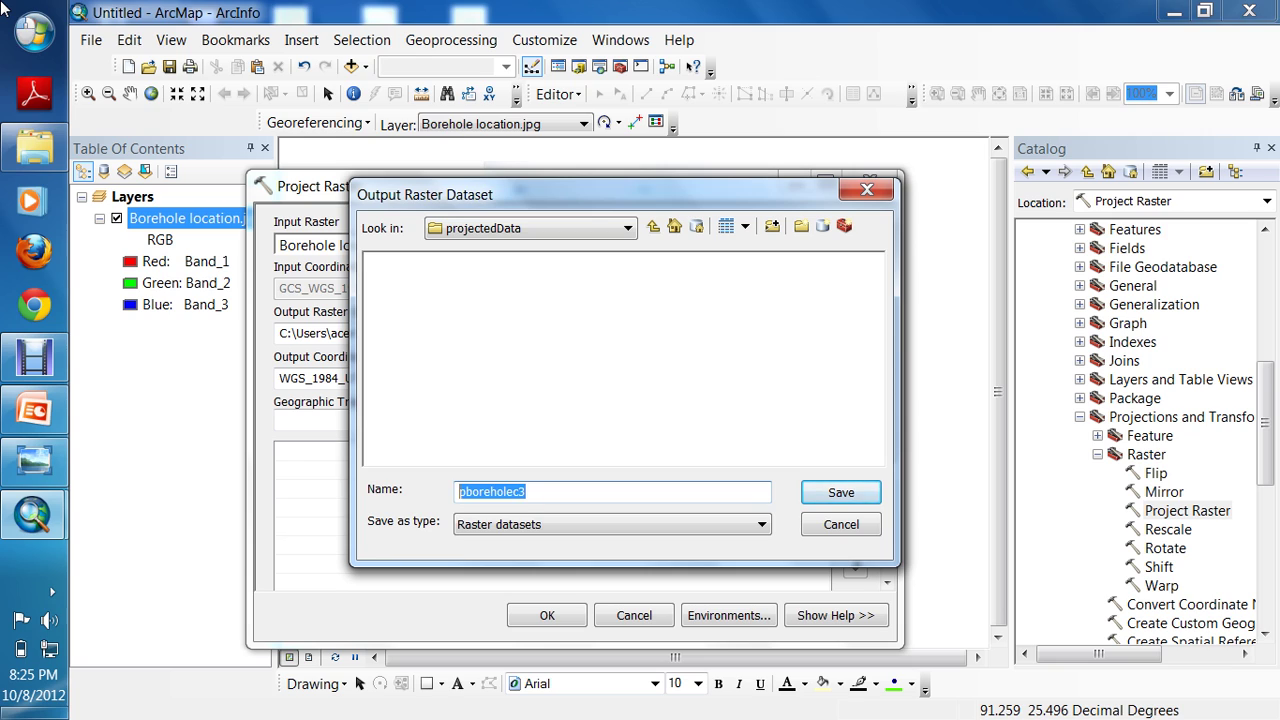
text(P)
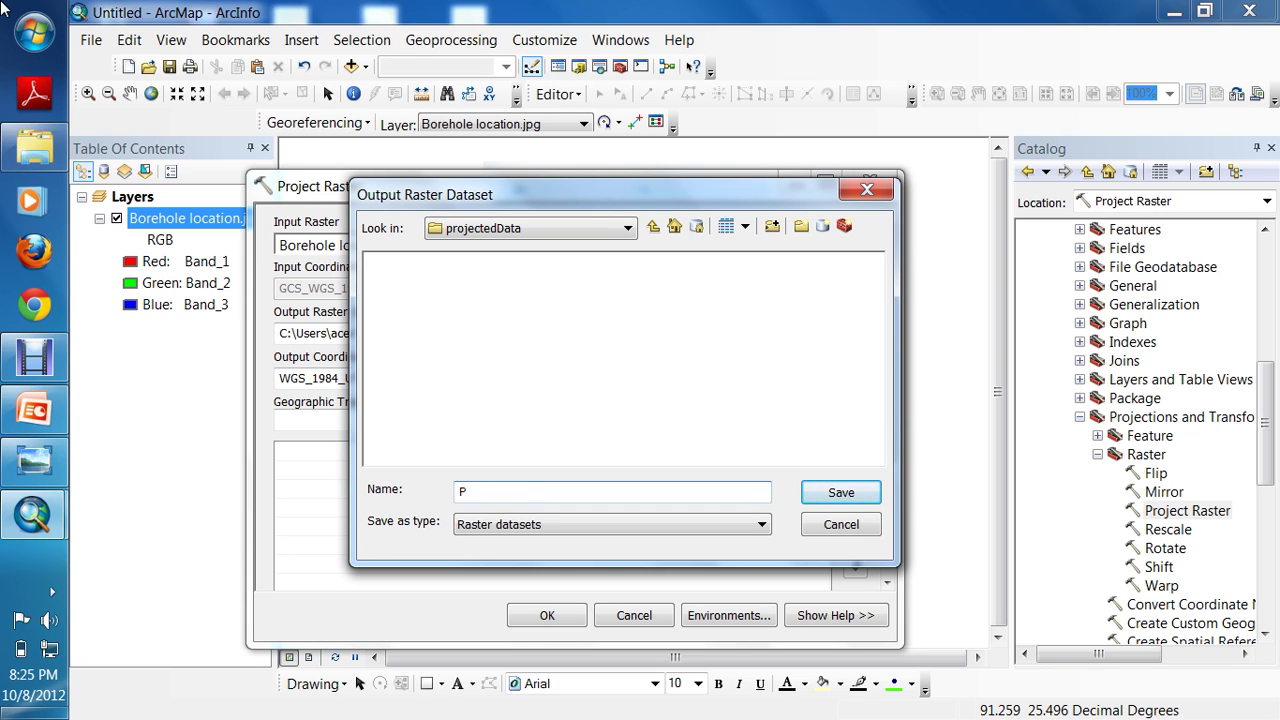
text(projecteddata)
key(BackSpace)
key(BackSpace)
key(BackSpace)
key(BackSpace)
key(BackSpace)
key(BackSpace)
key(BackSpace)
key(BackSpace)
key(BackSpace)
key(BackSpace)
key(Return)
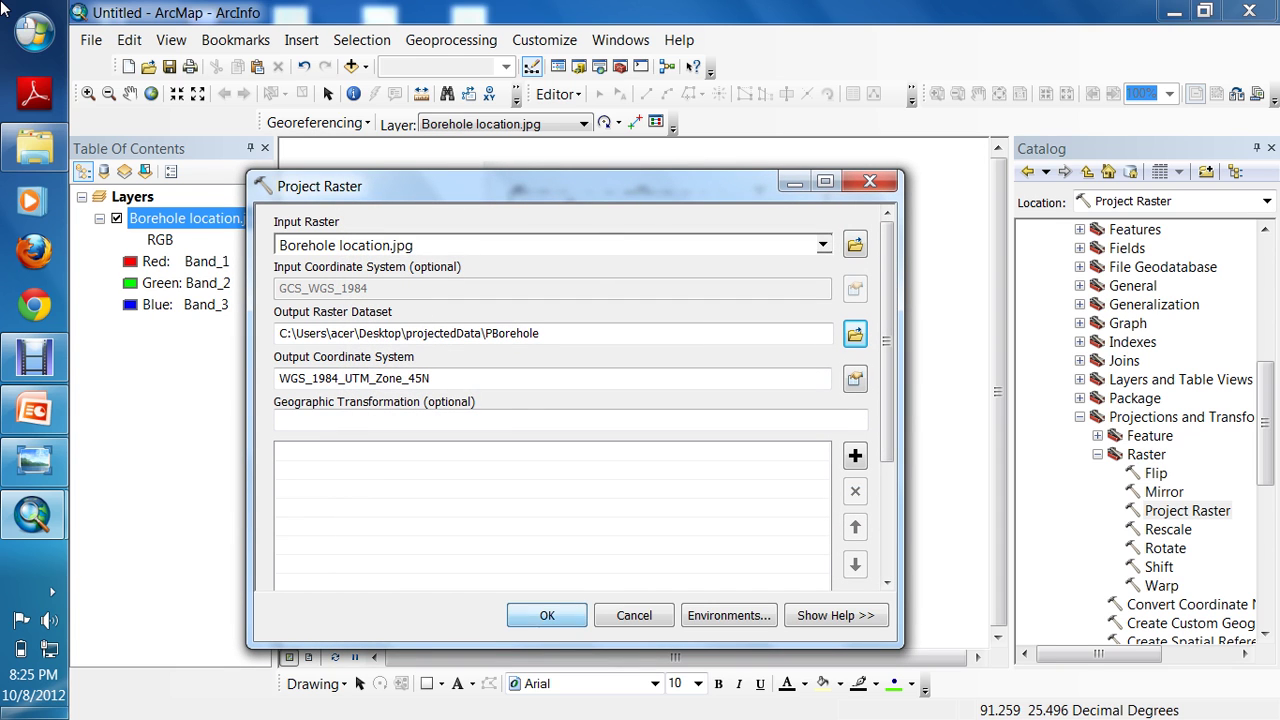
key(Return)
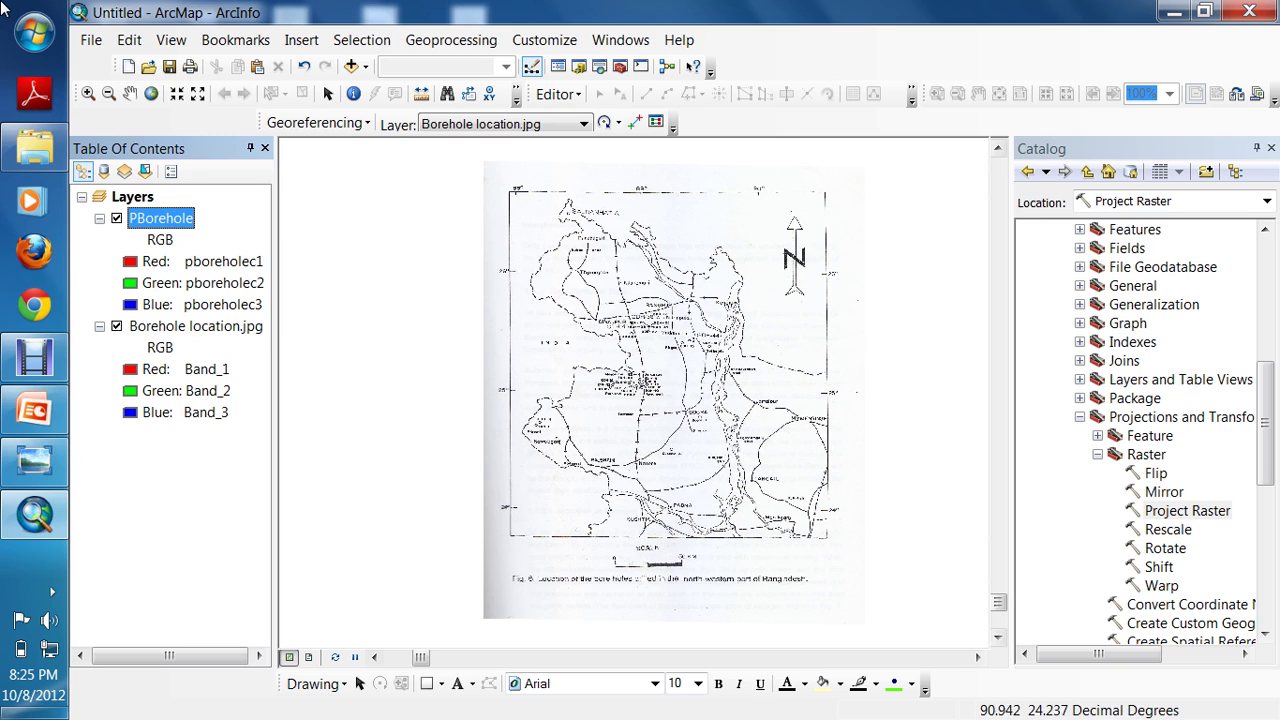
- Check the current coordinate system in the data frame properties and close them without changes
key(alt+v)
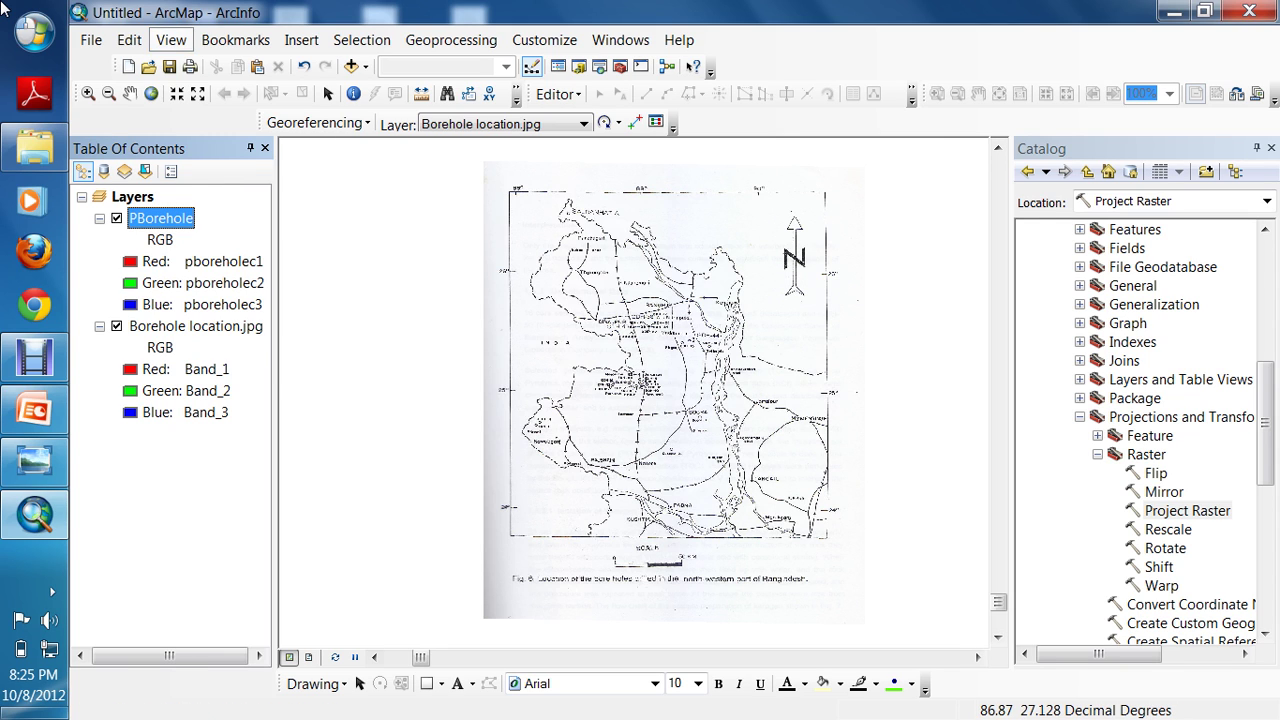
key(d)
key(d)
key(Return)
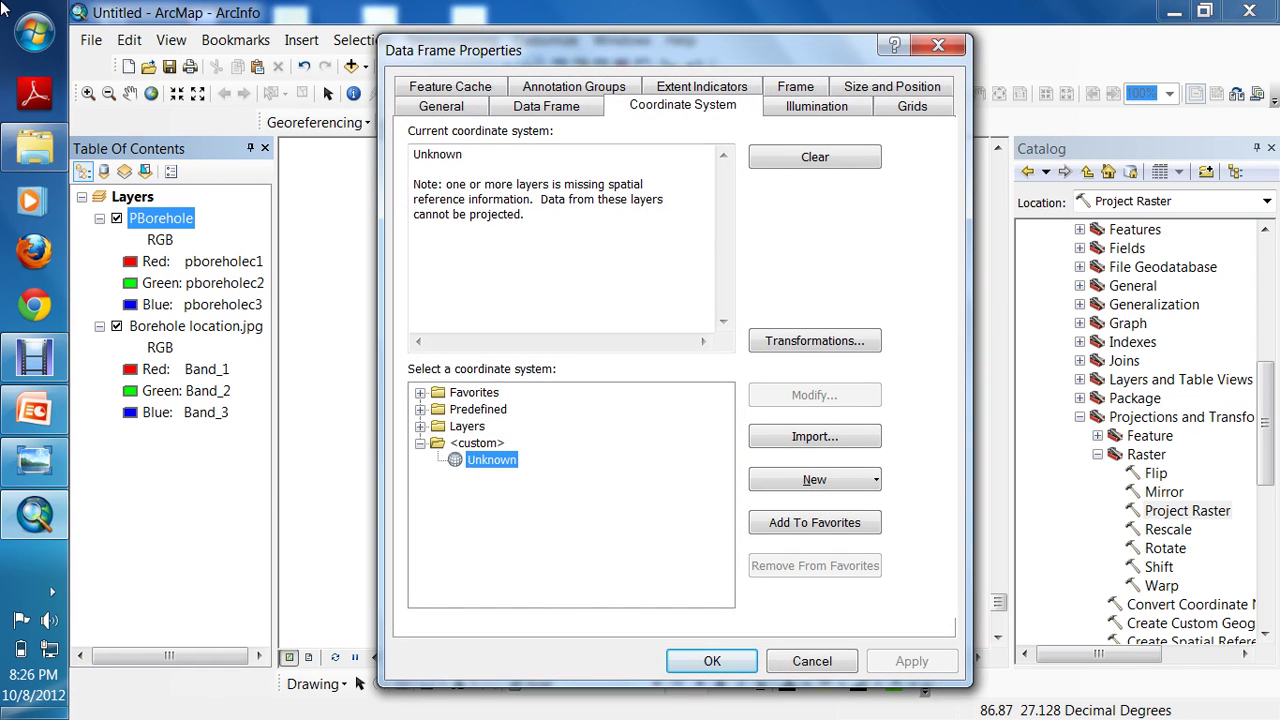
key(Escape)
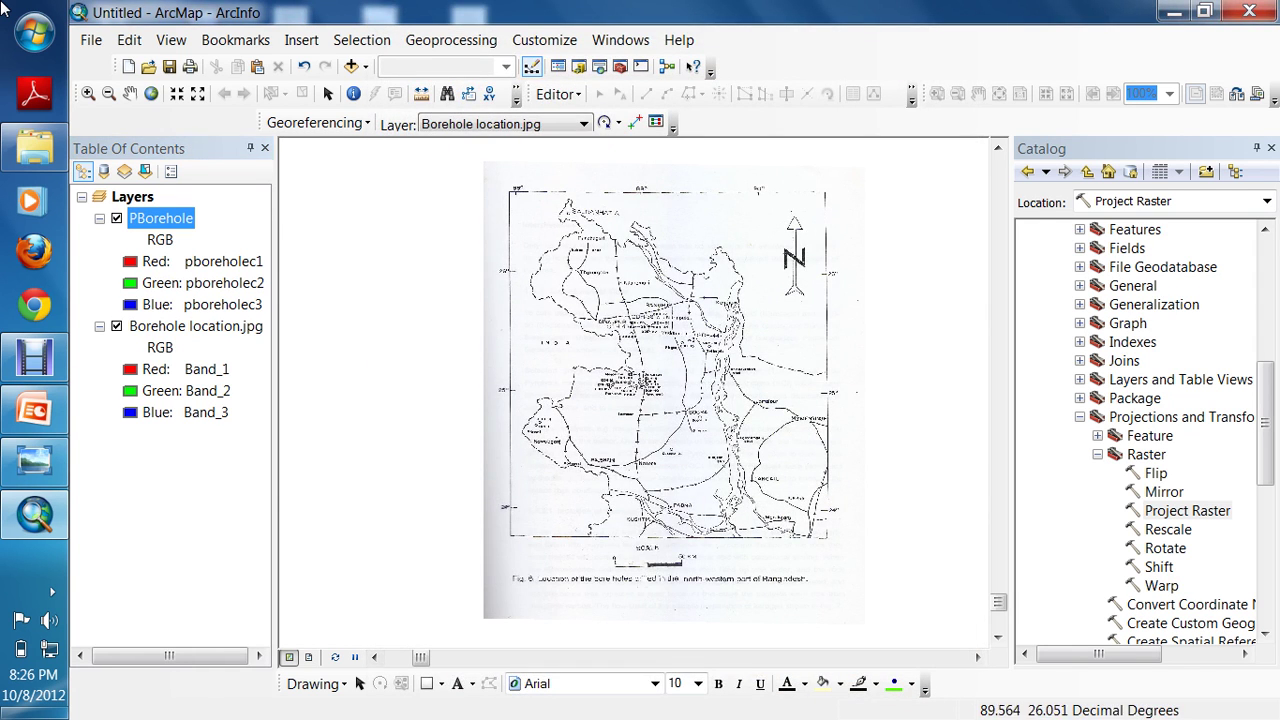
- Close the map document without saving changes and restart ArcMap 10 with a blank map
key(alt+F4)
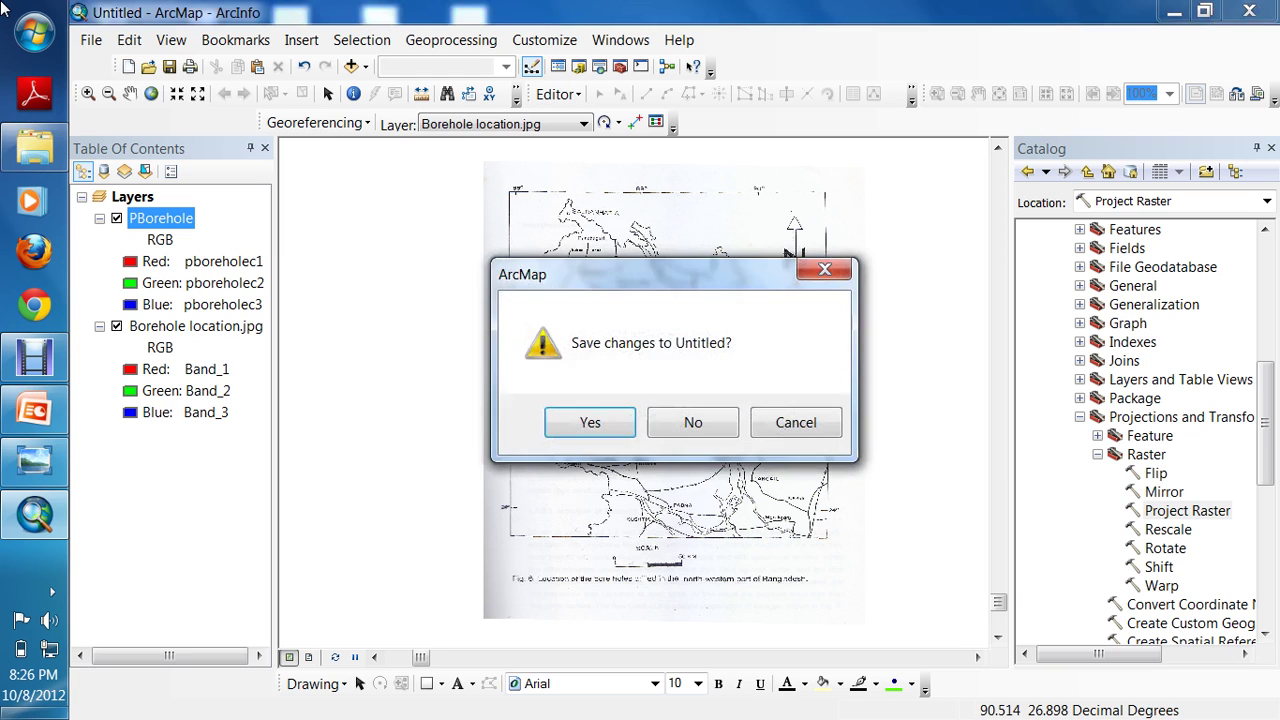
key(n)
click(2, 8)
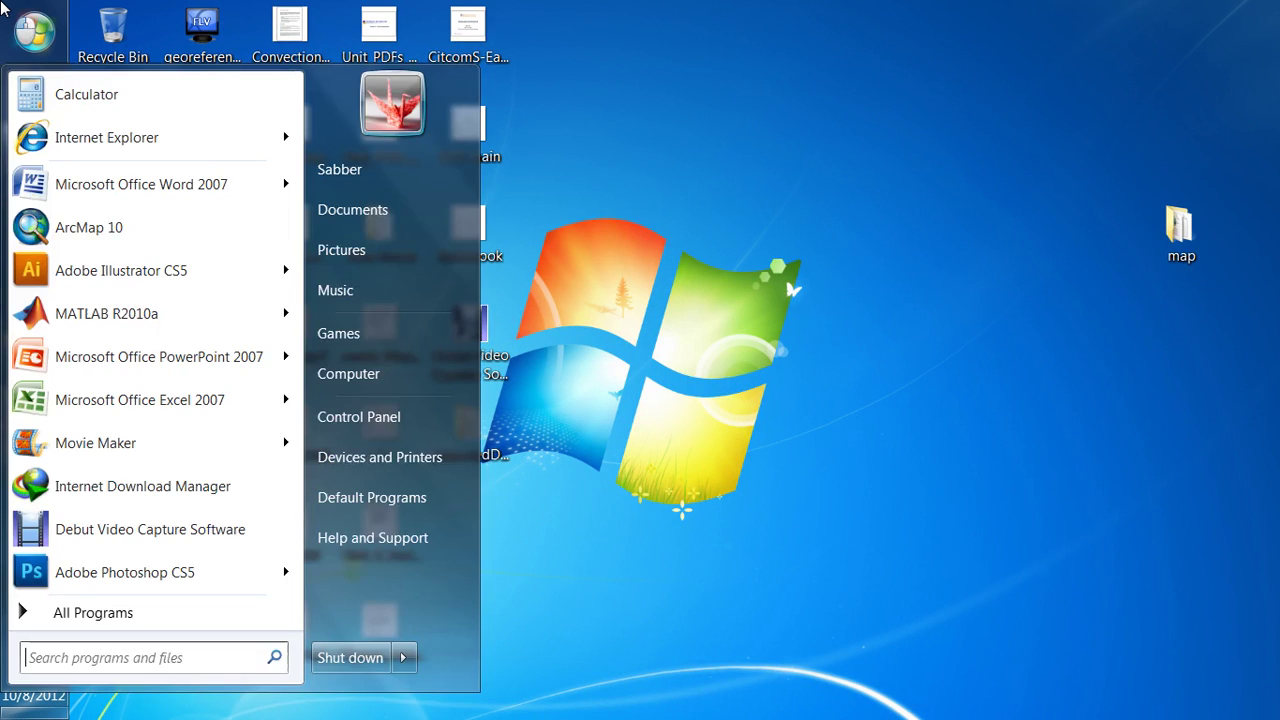
key(Return)
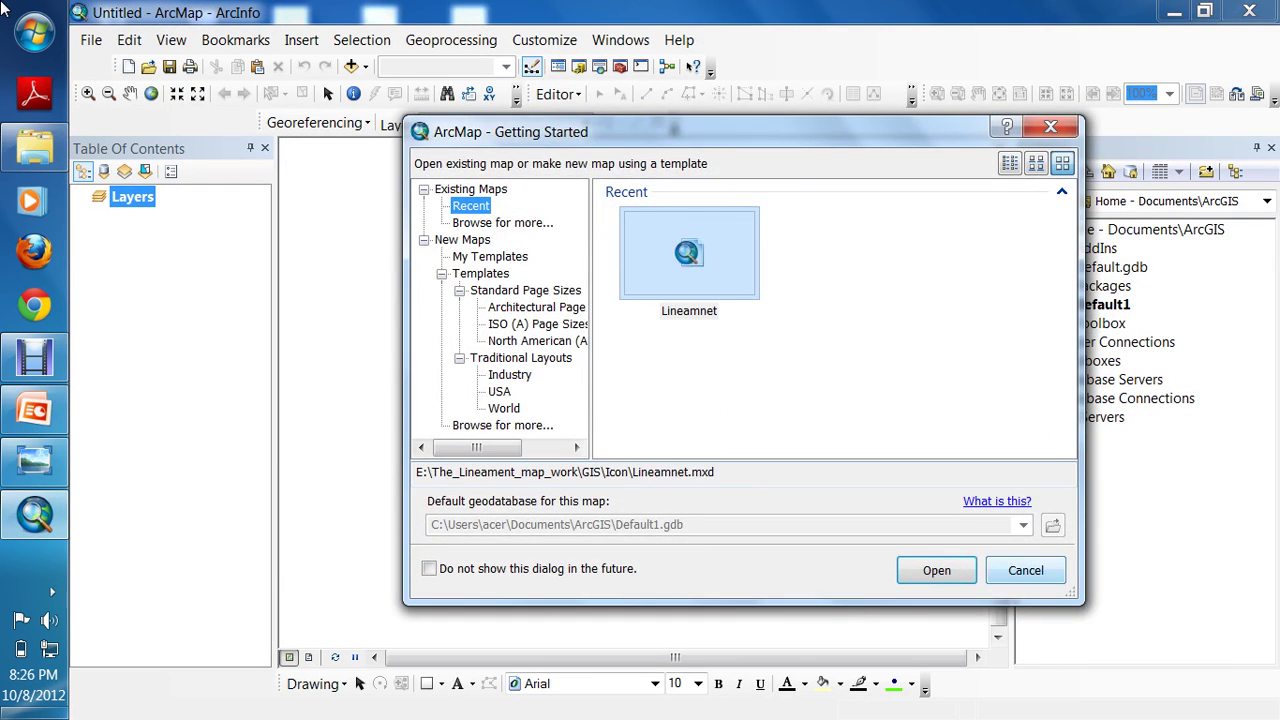
key(Escape)
- Add the pborehole raster from the projectedData folder on the Desktop to the blank map
click(351, 66)
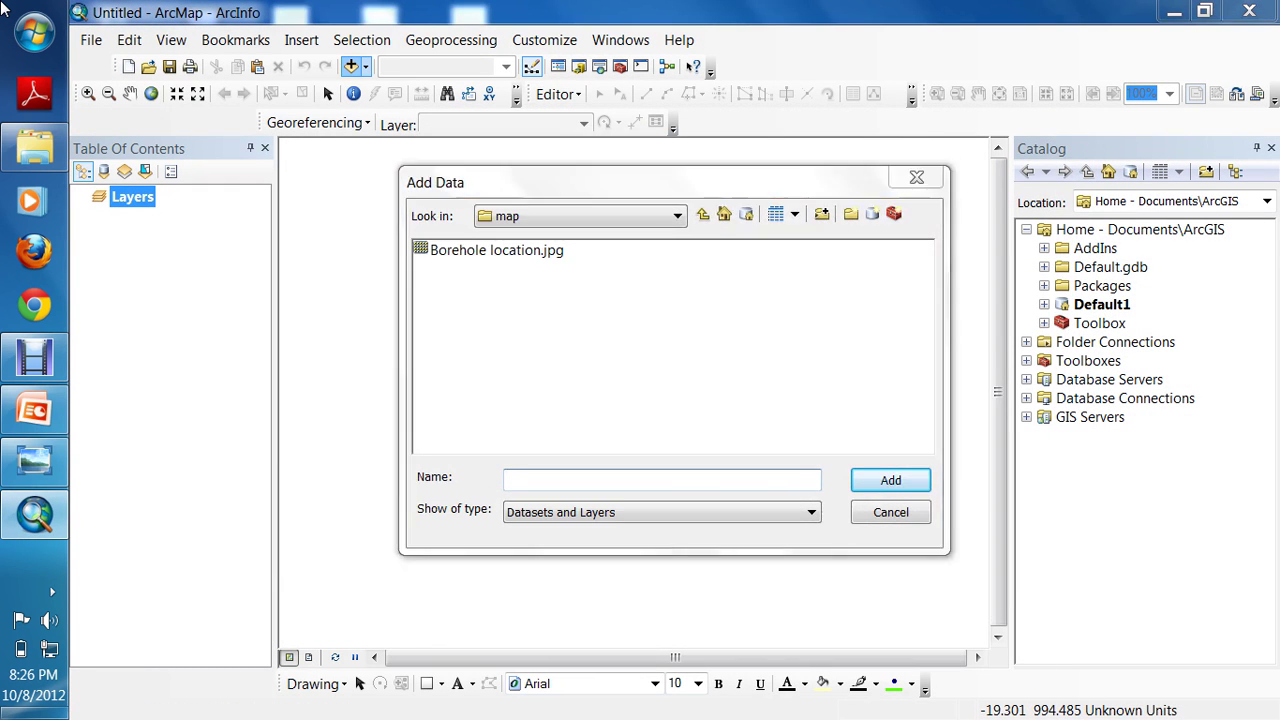
key(BackSpace)
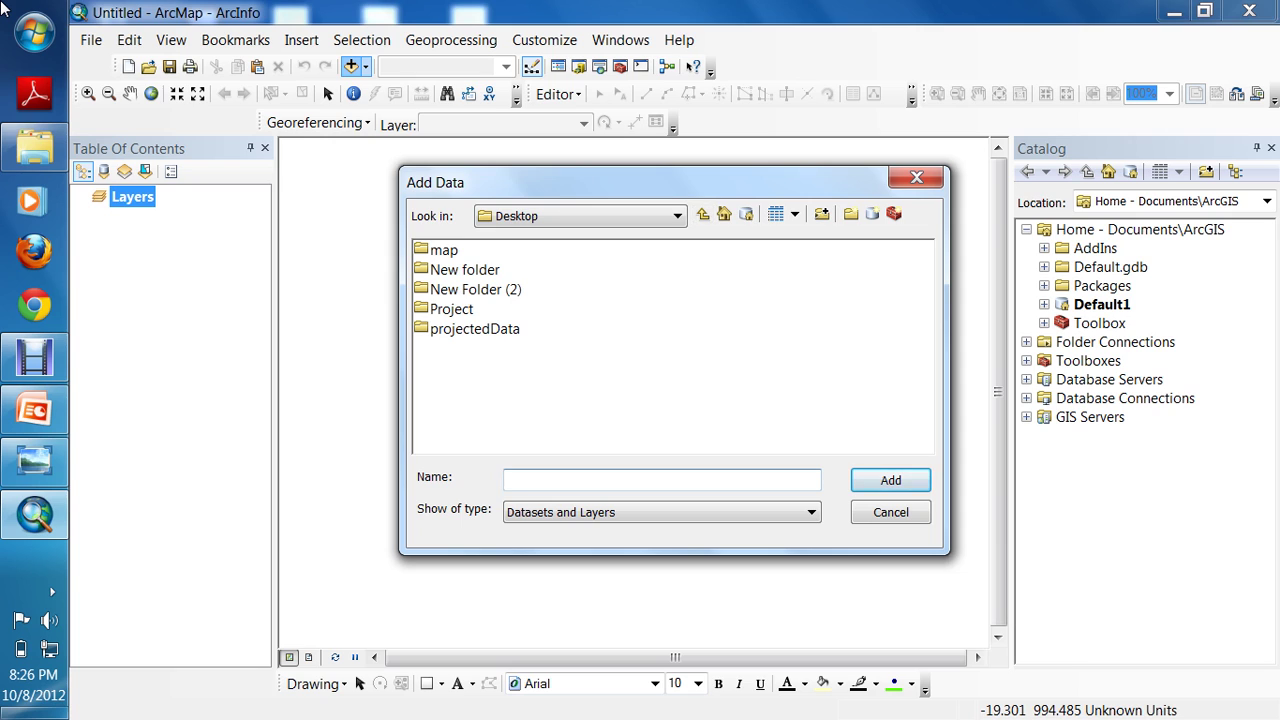
key(End)
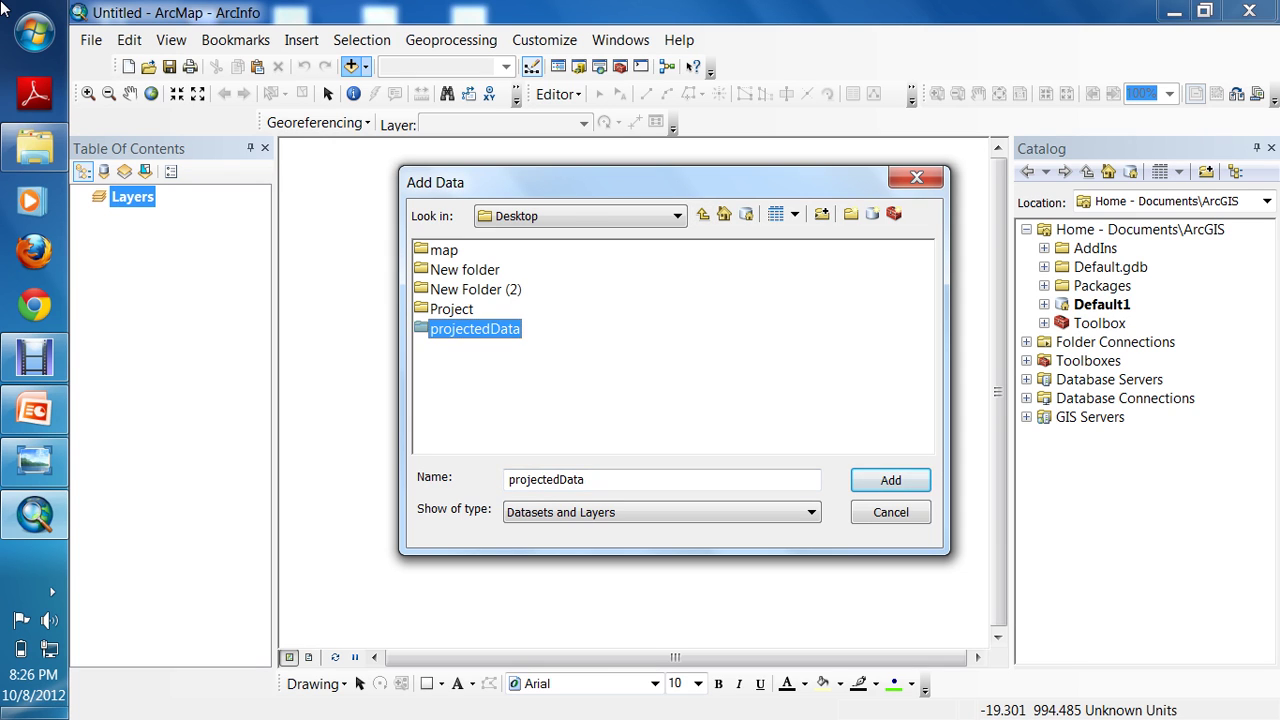
key(Return)
key(Home)
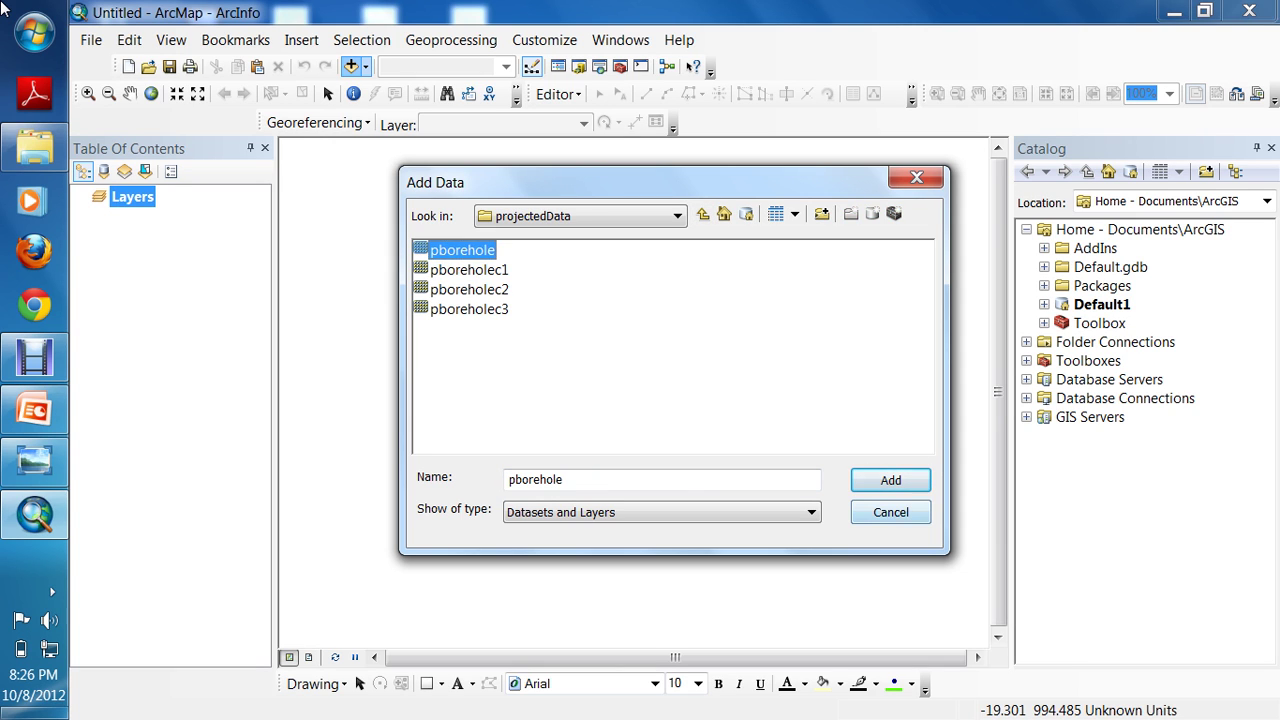
key(Return)
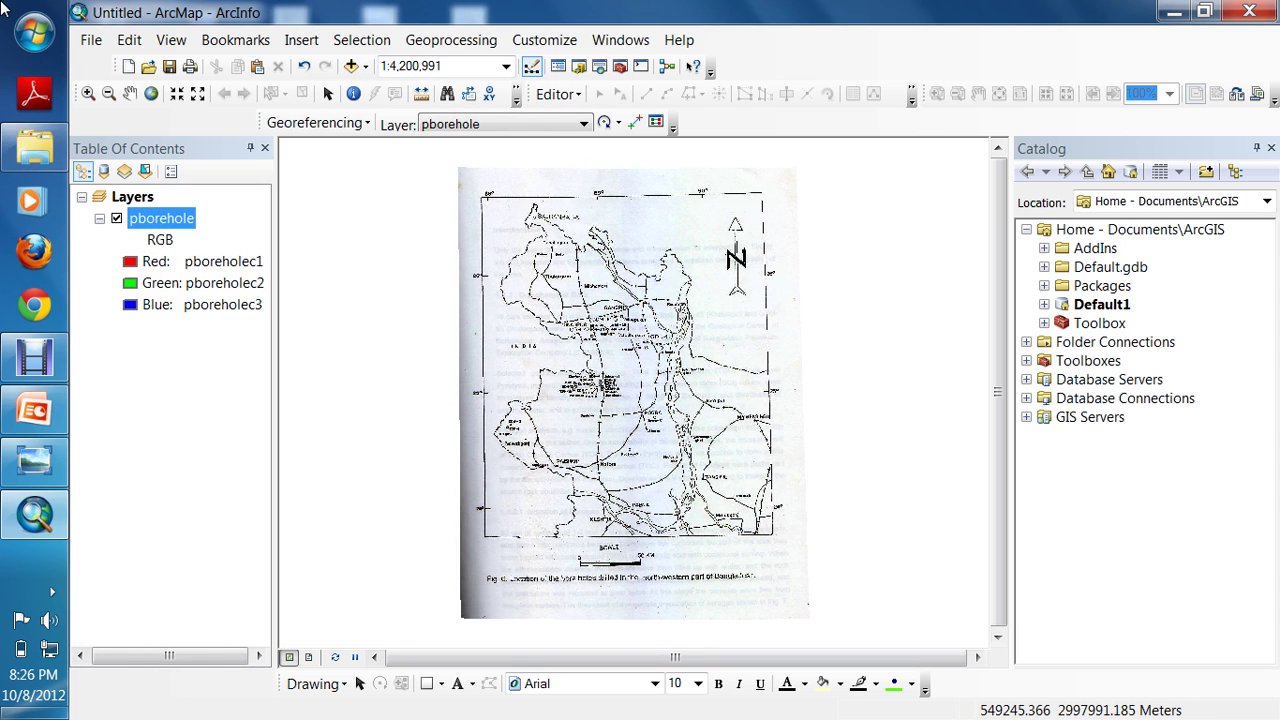
- Check the data frame's current coordinate system in its properties and close them without changes
key(alt+v)
key(Down)
key(Down)
key(Down)
key(Down)
key(Down)
key(Down)
key(Return)
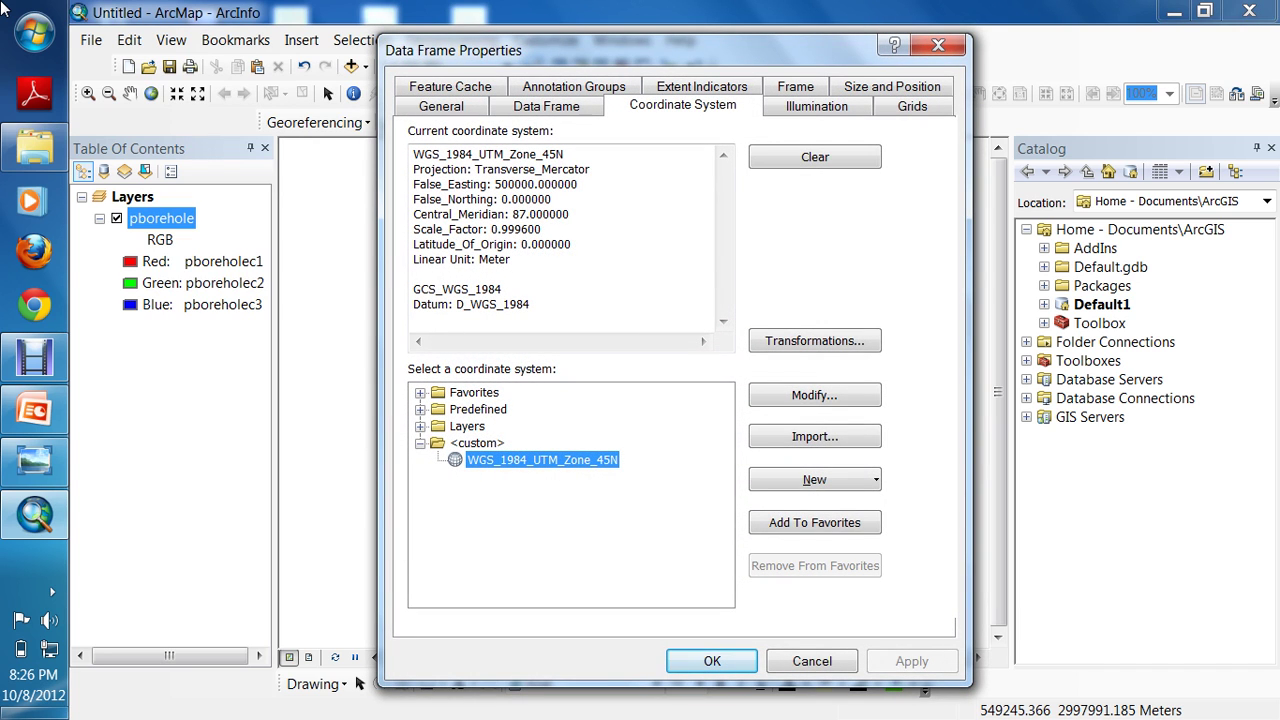
key(Return)
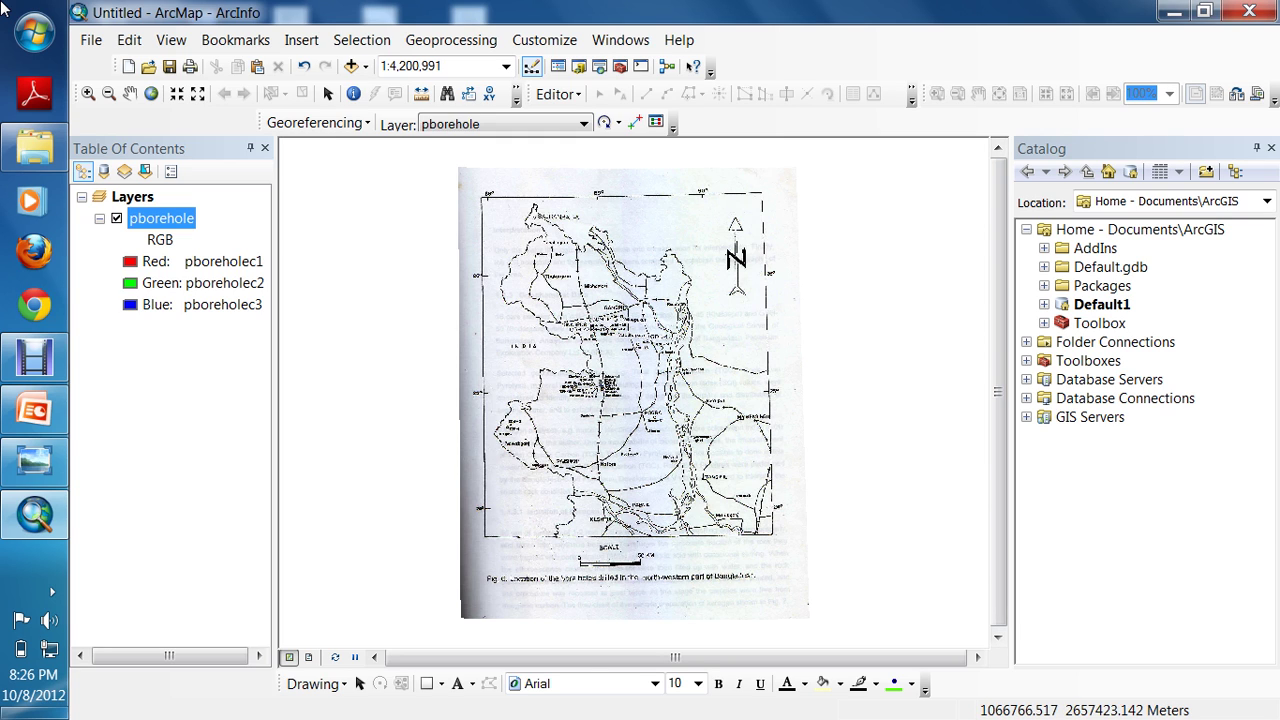
- Set the data frame's display units to Meters in its general properties
click(171, 40)
click(171, 40)
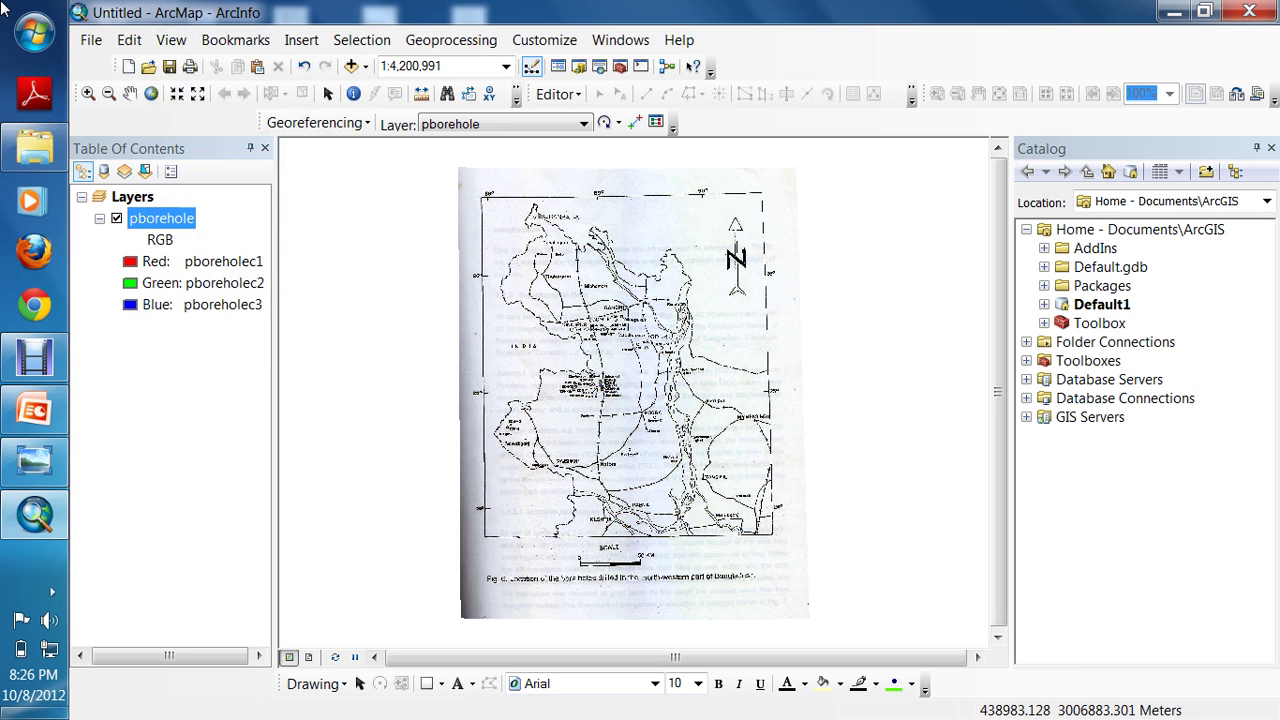
click(171, 40)
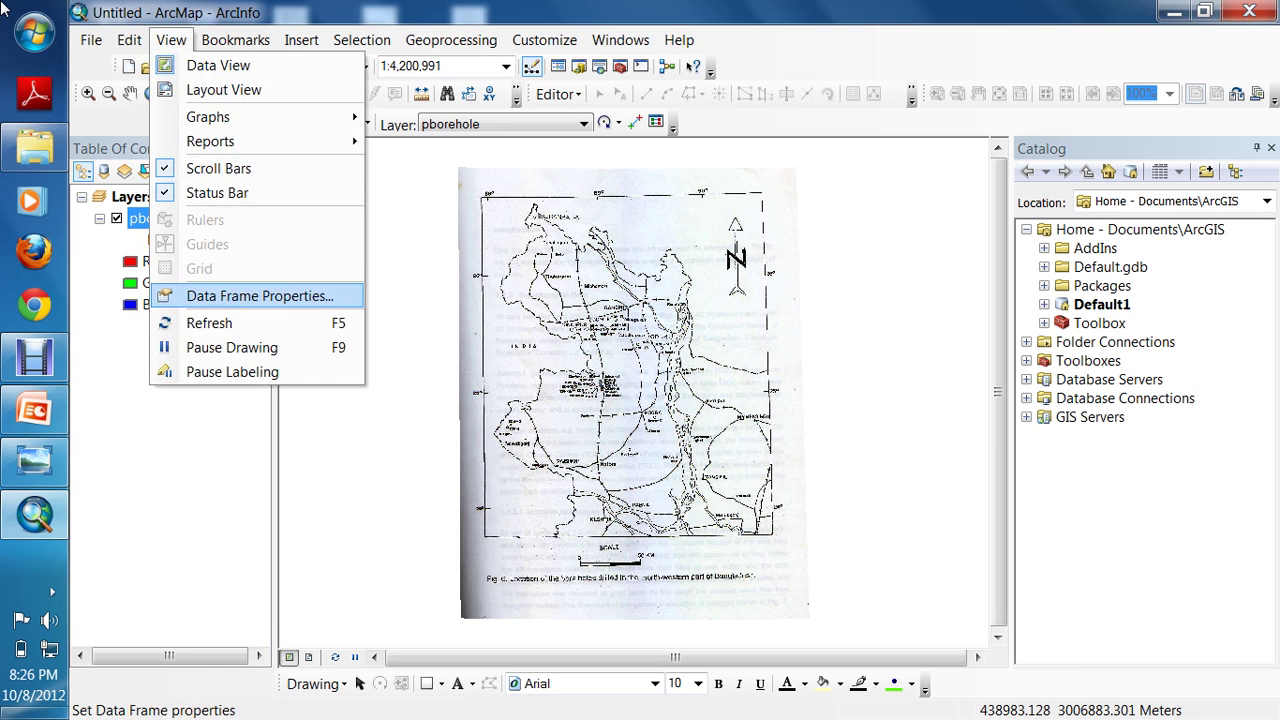
click(257, 294)
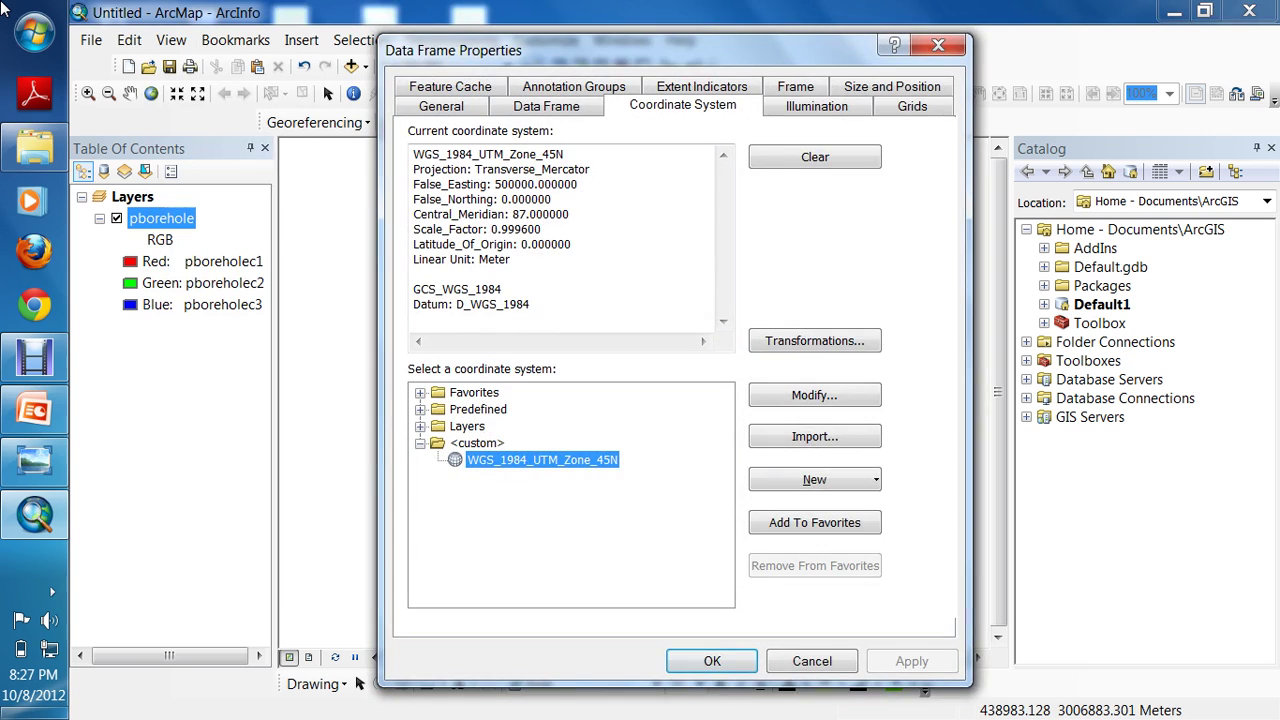
click(441, 106)
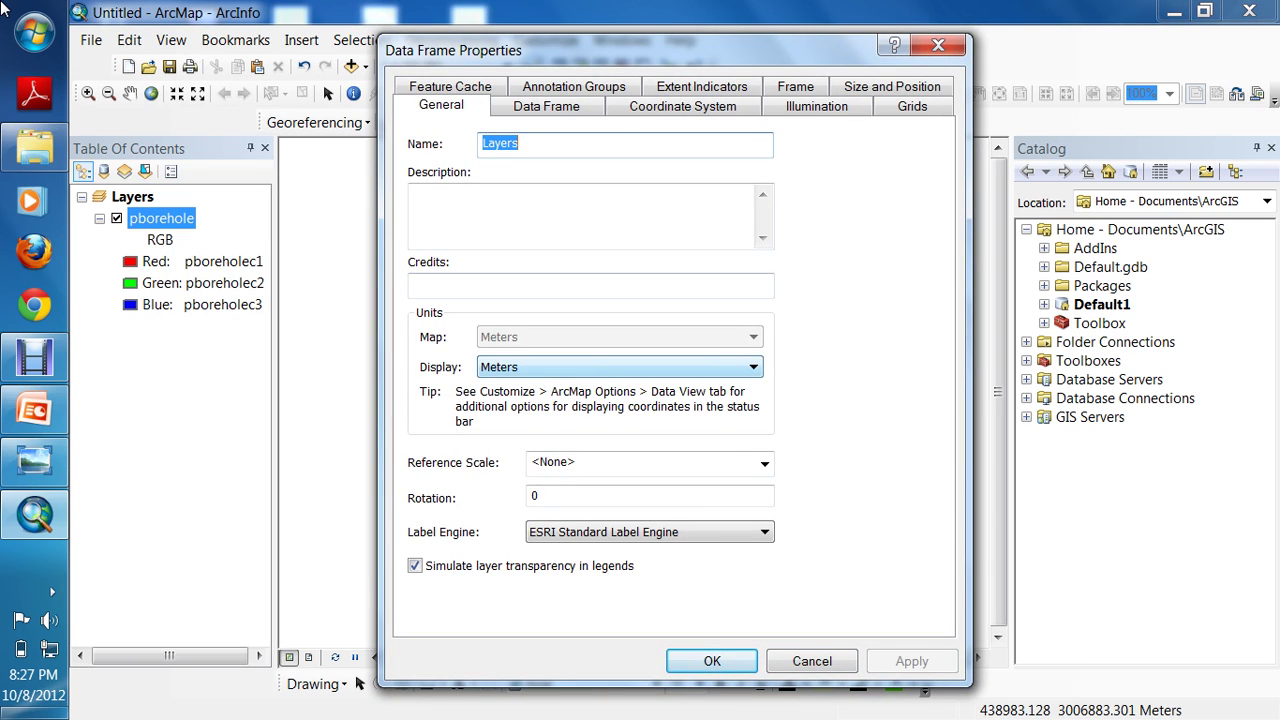
click(620, 367)
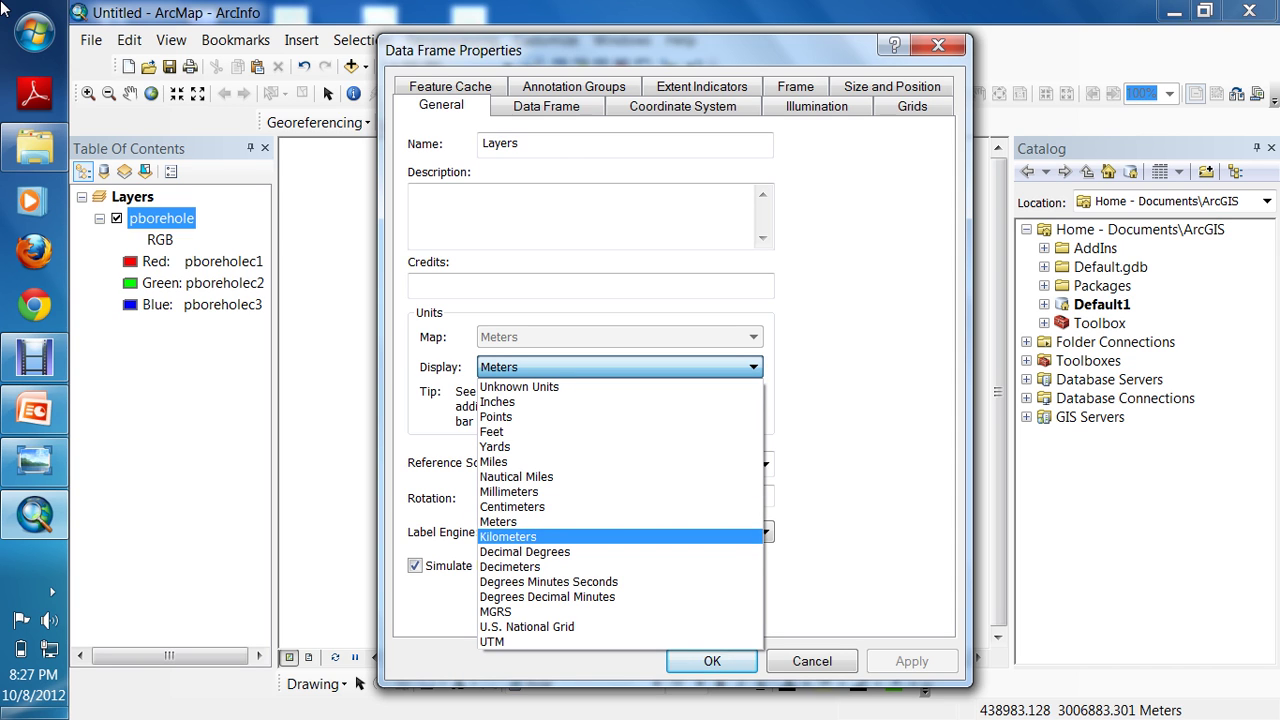
click(520, 521)
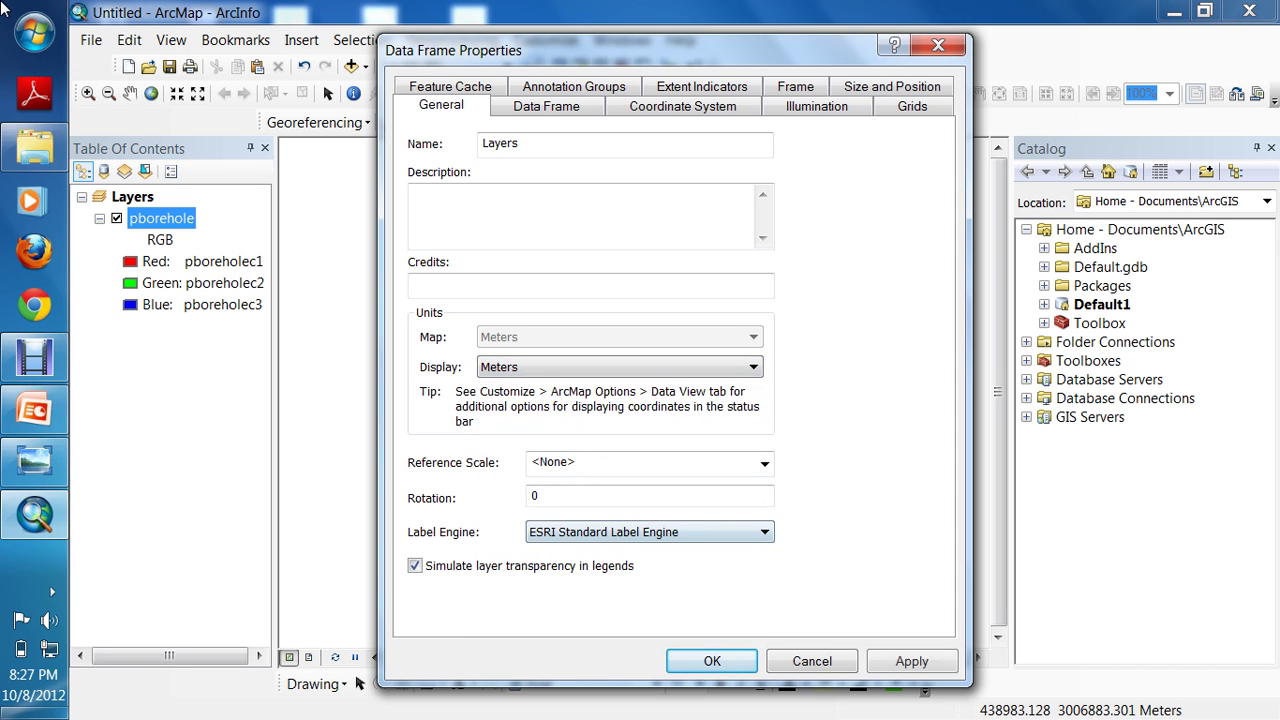
key(Return)
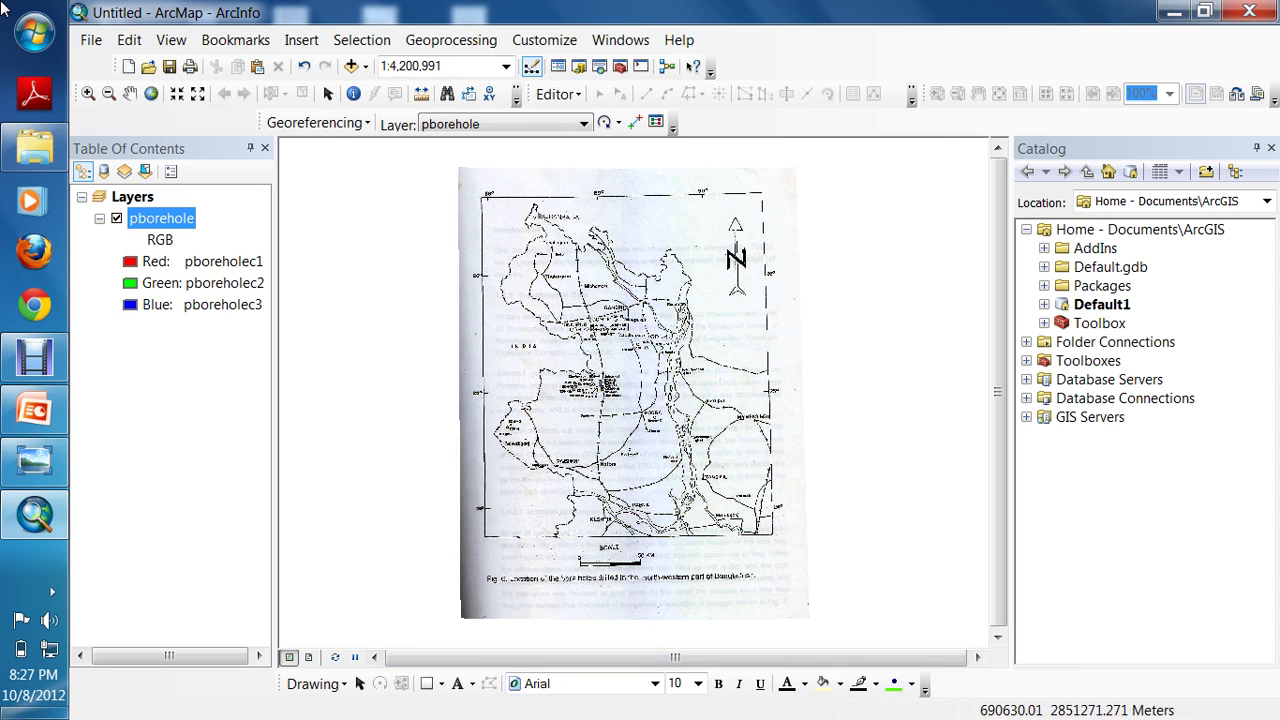
- Start adding another dataset and browse out of projectedData to the F:\ drive folder connection
click(351, 66)
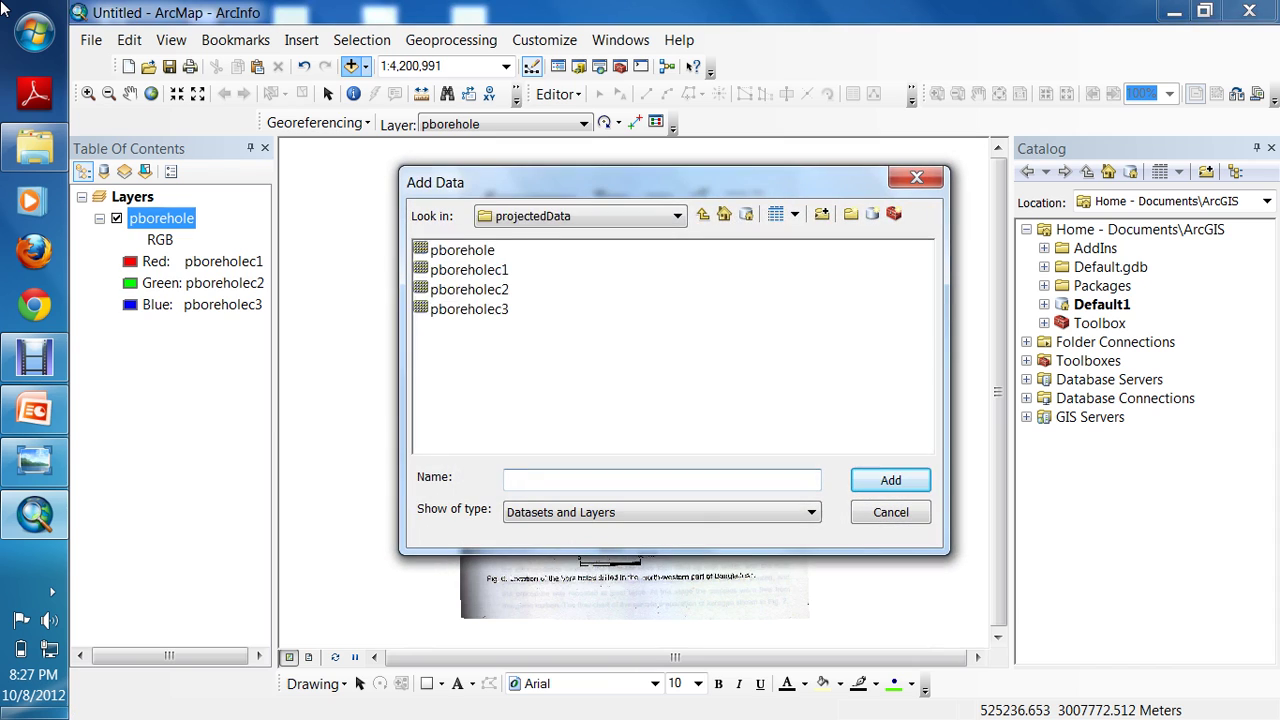
click(703, 214)
click(703, 214)
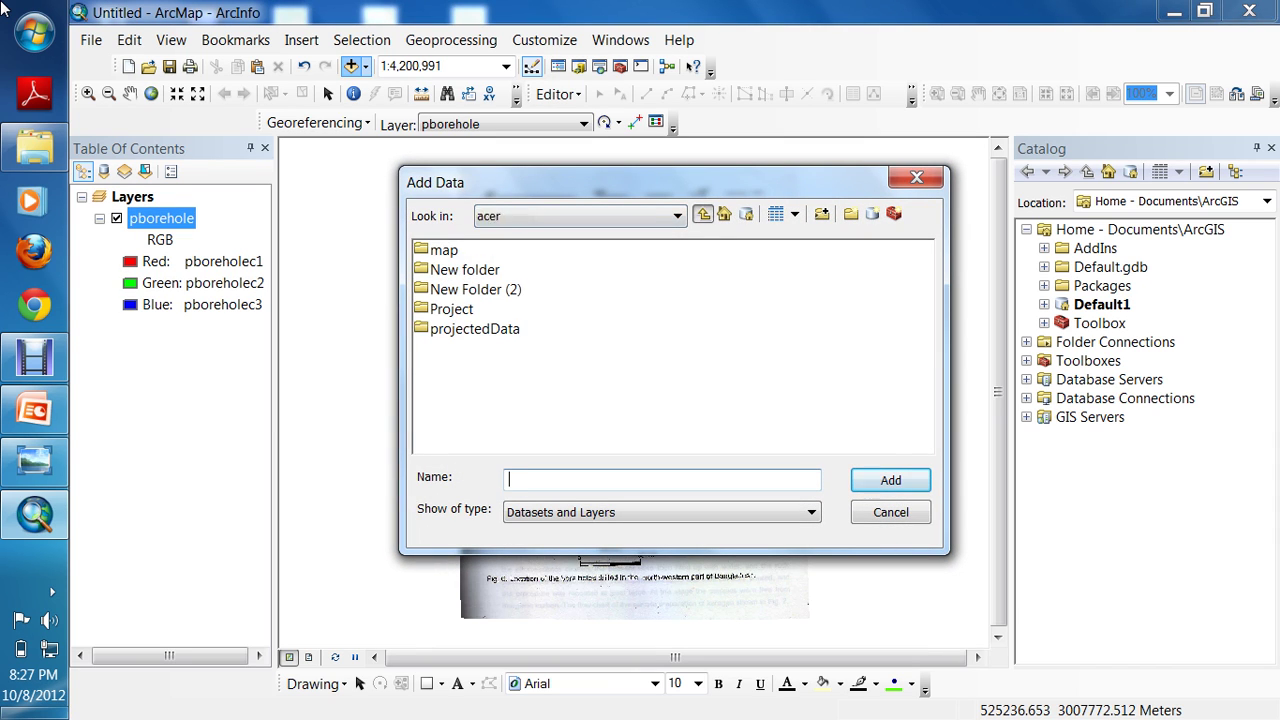
click(703, 214)
click(677, 216)
key(Down)
key(Down)
key(Down)
key(Down)
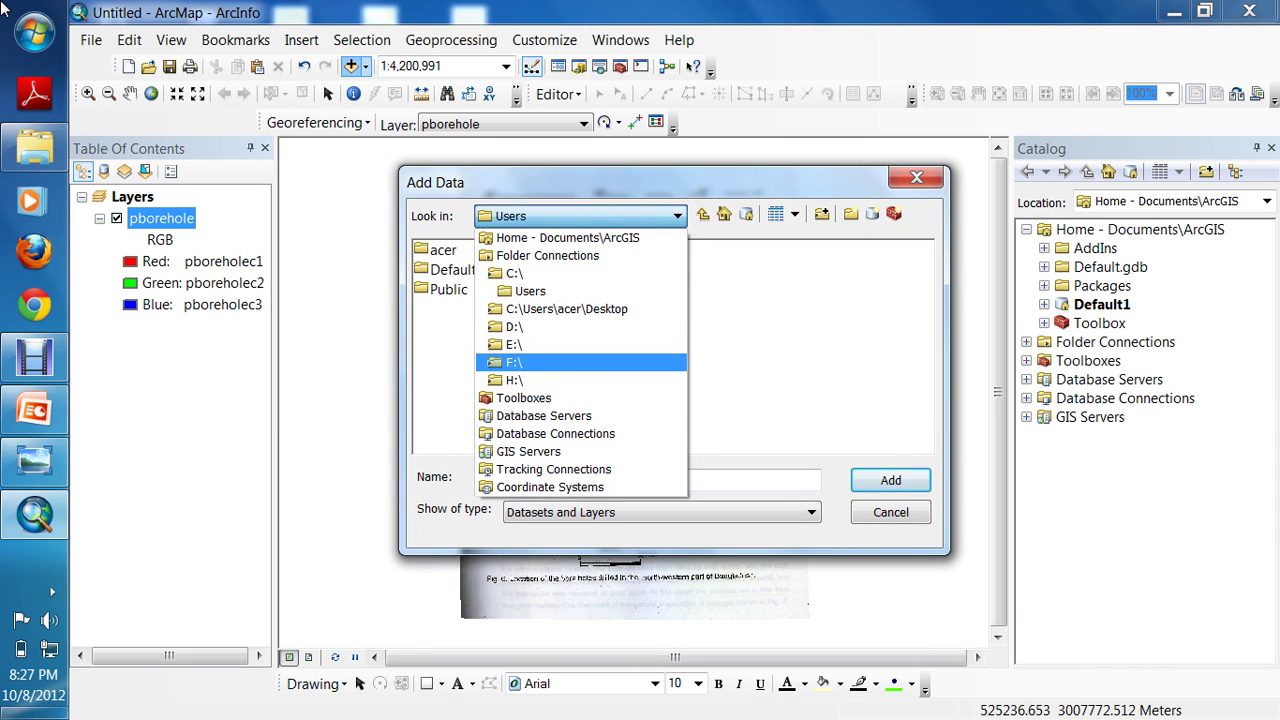
key(Return)
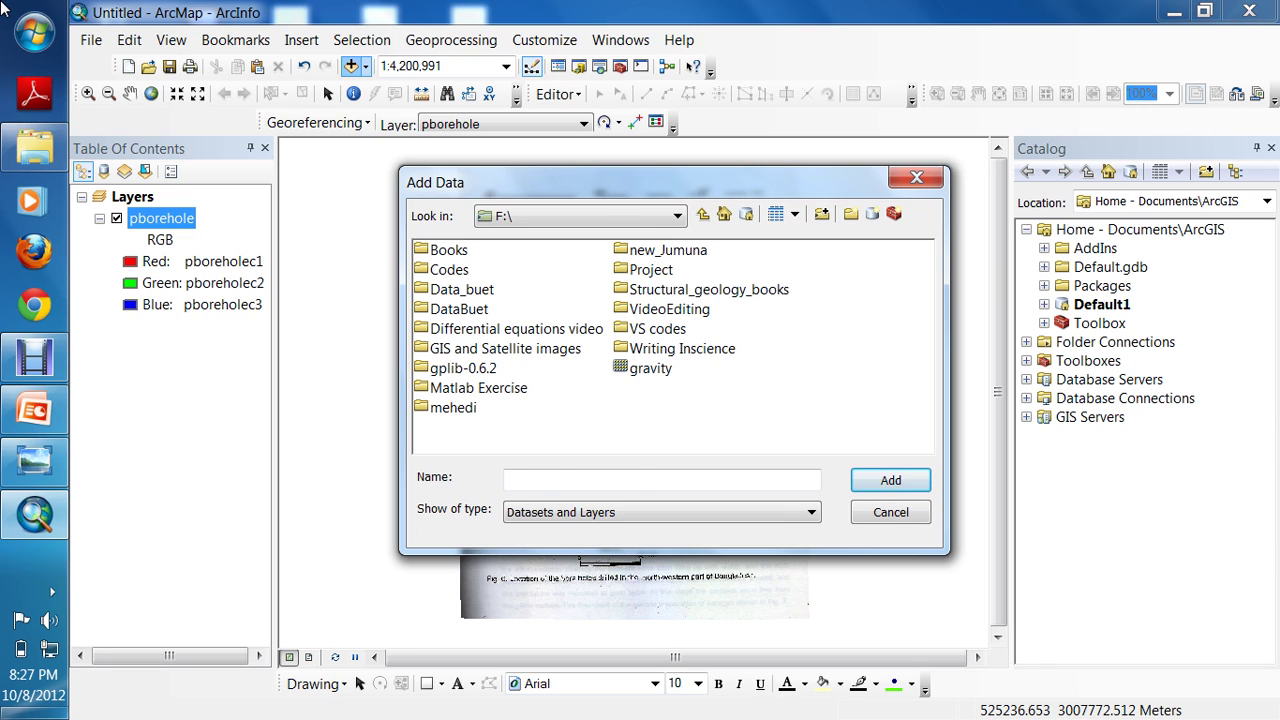
- Open the Data folder inside BCA_ All Bangladesh in the GIS and Satellite images folder
key(g)
key(Return)
key(Down)
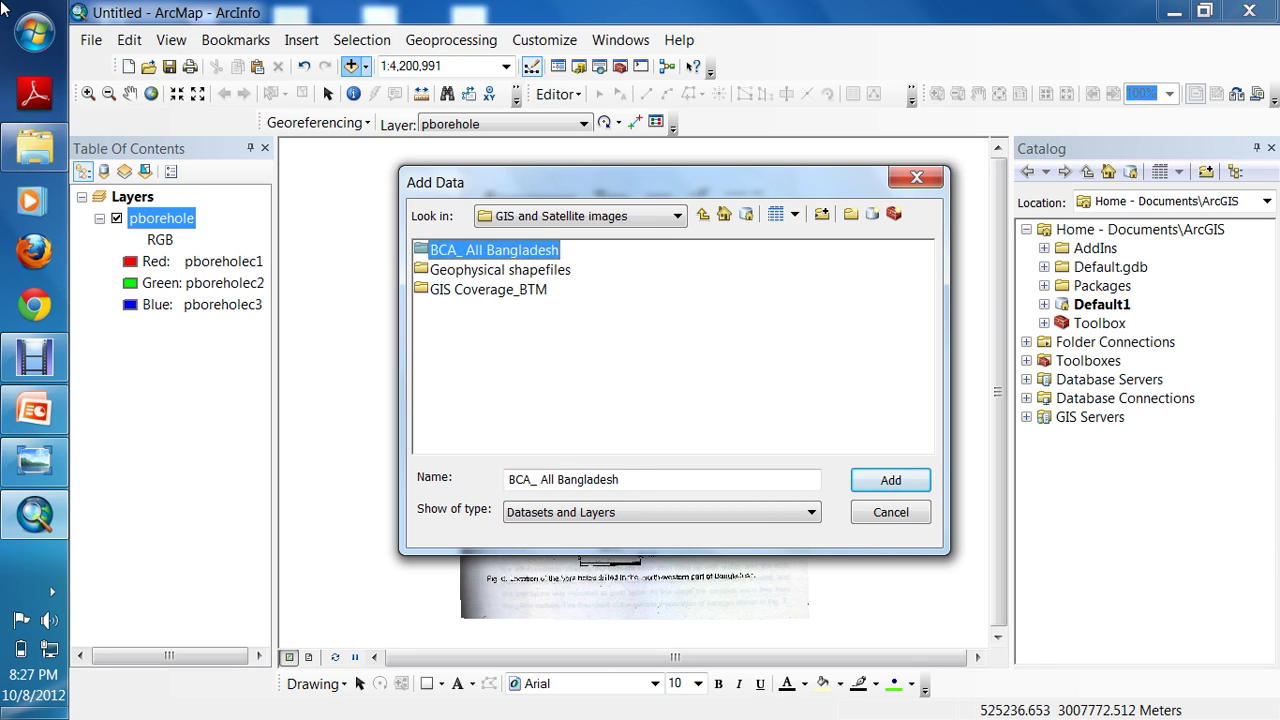
key(Return)
key(Down)
key(Return)
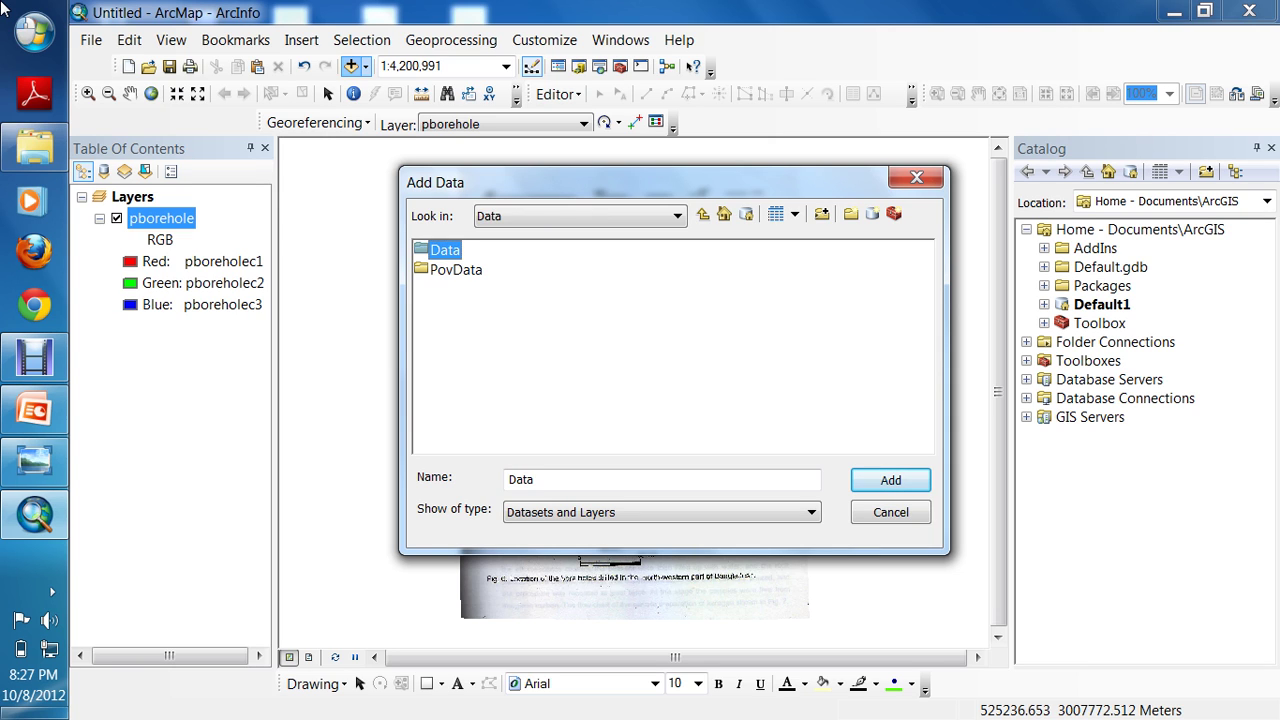
- Add the District_Project.shp shapefile from the distric folder to the map
key(Down)
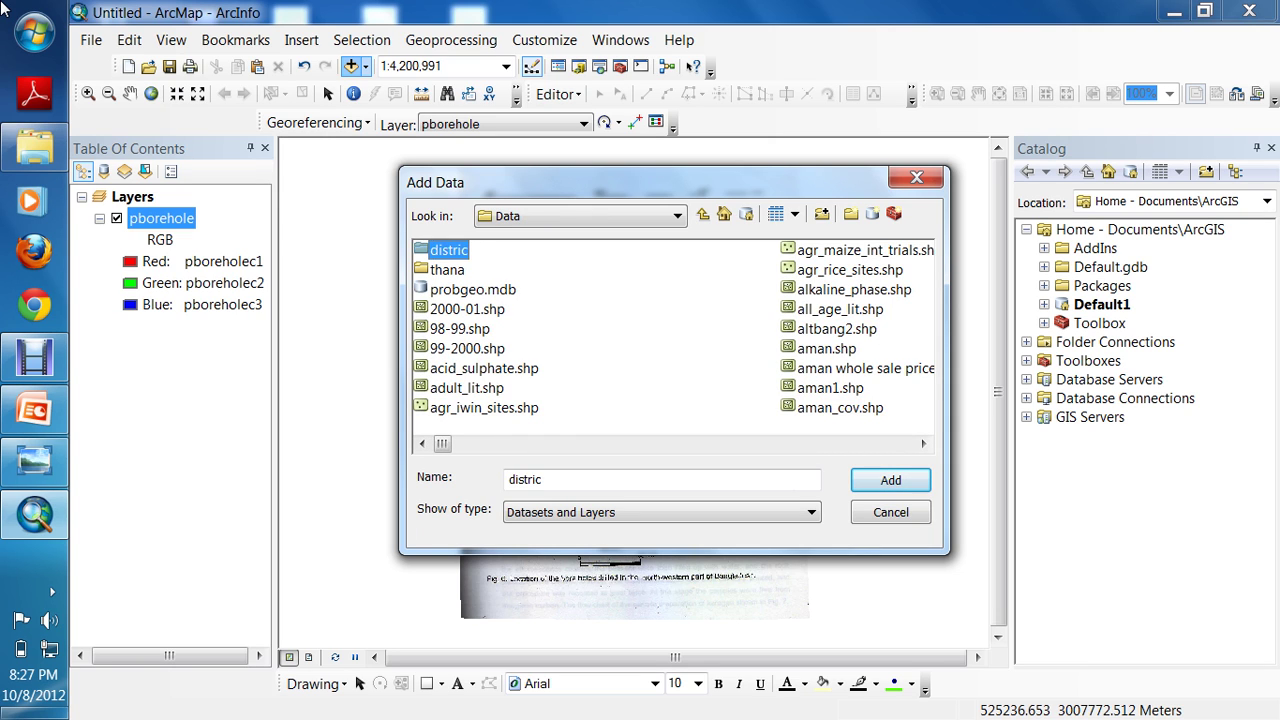
key(Return)
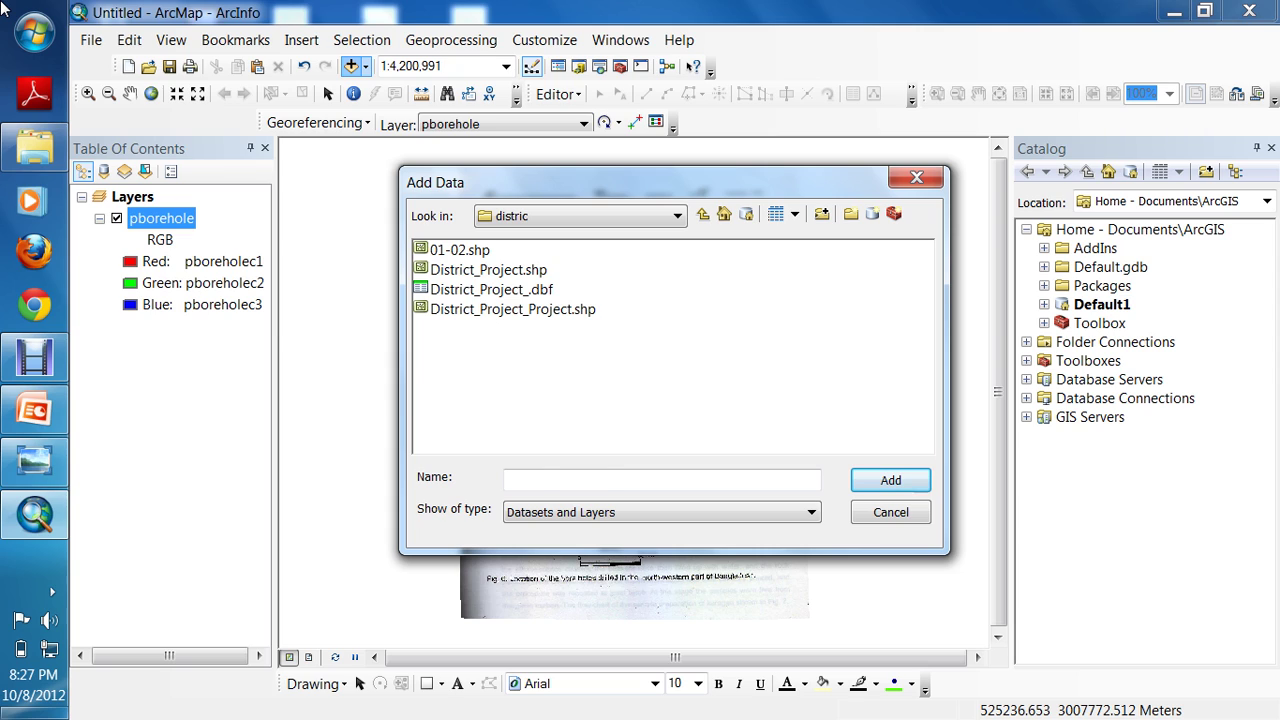
key(Down)
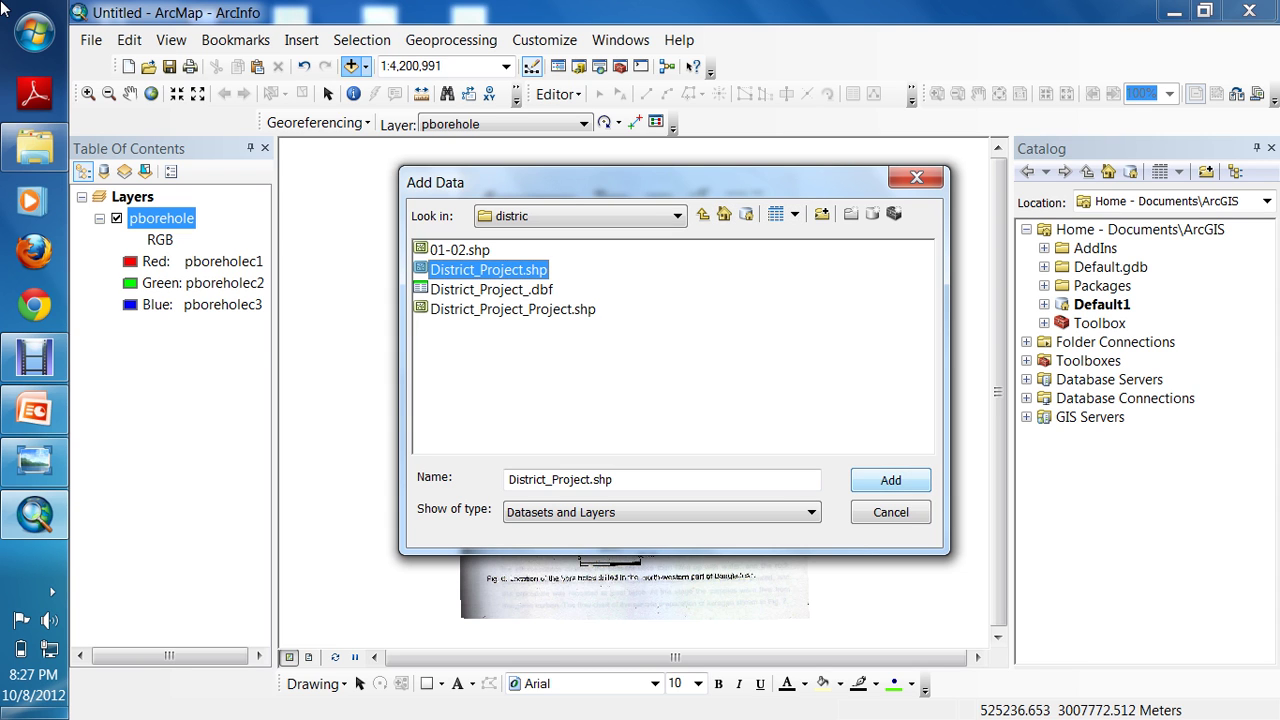
key(Return)
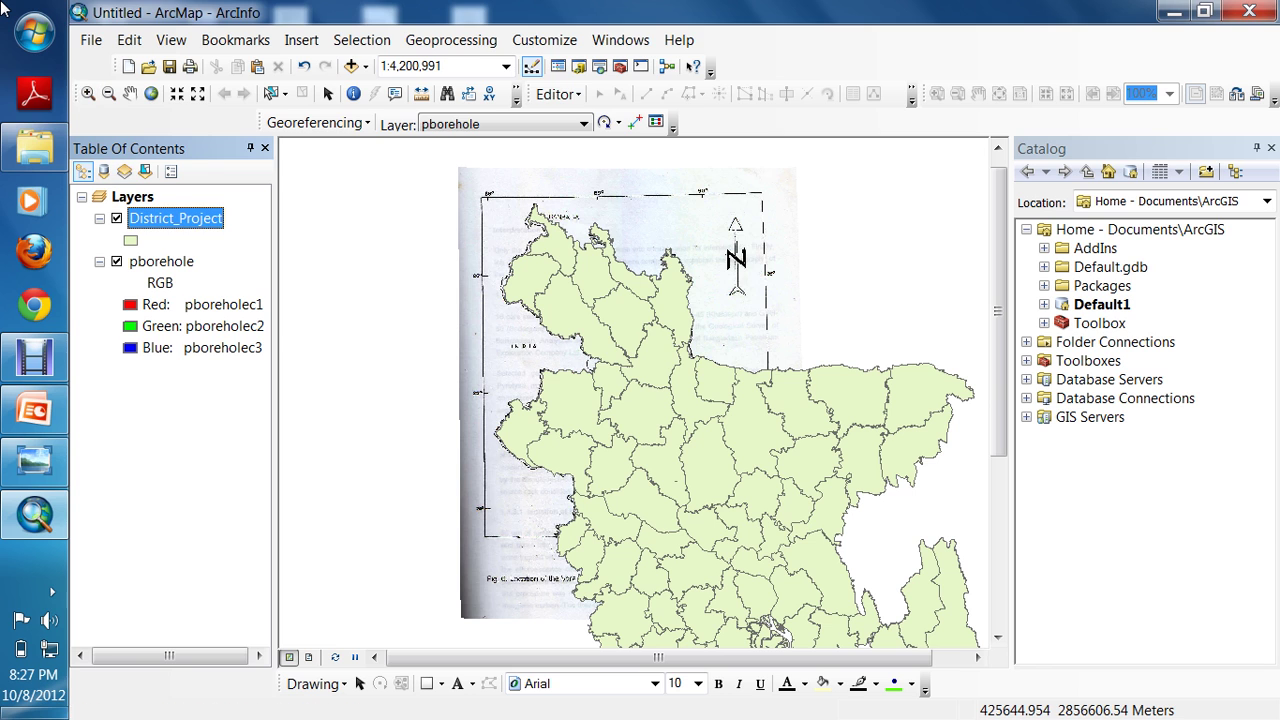
- Symbolize the District_Project layer with the Hollow style and a red outline
click(130, 240)
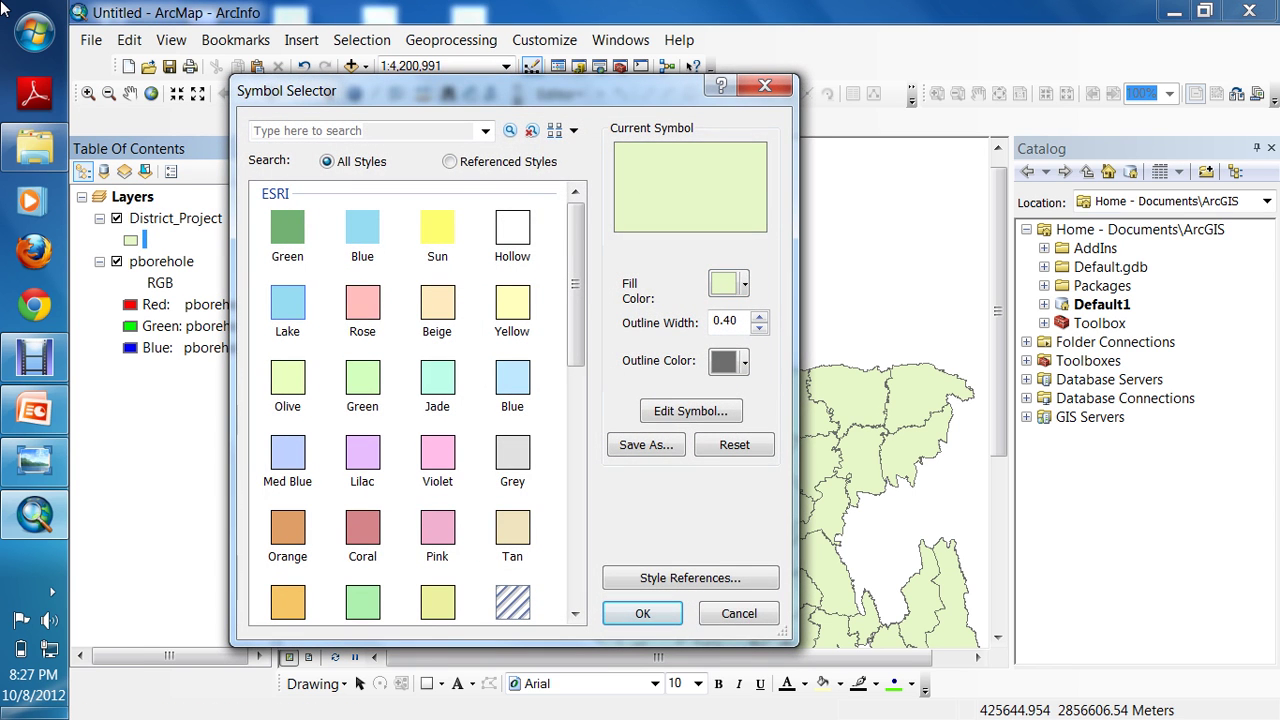
click(512, 230)
key(Return)
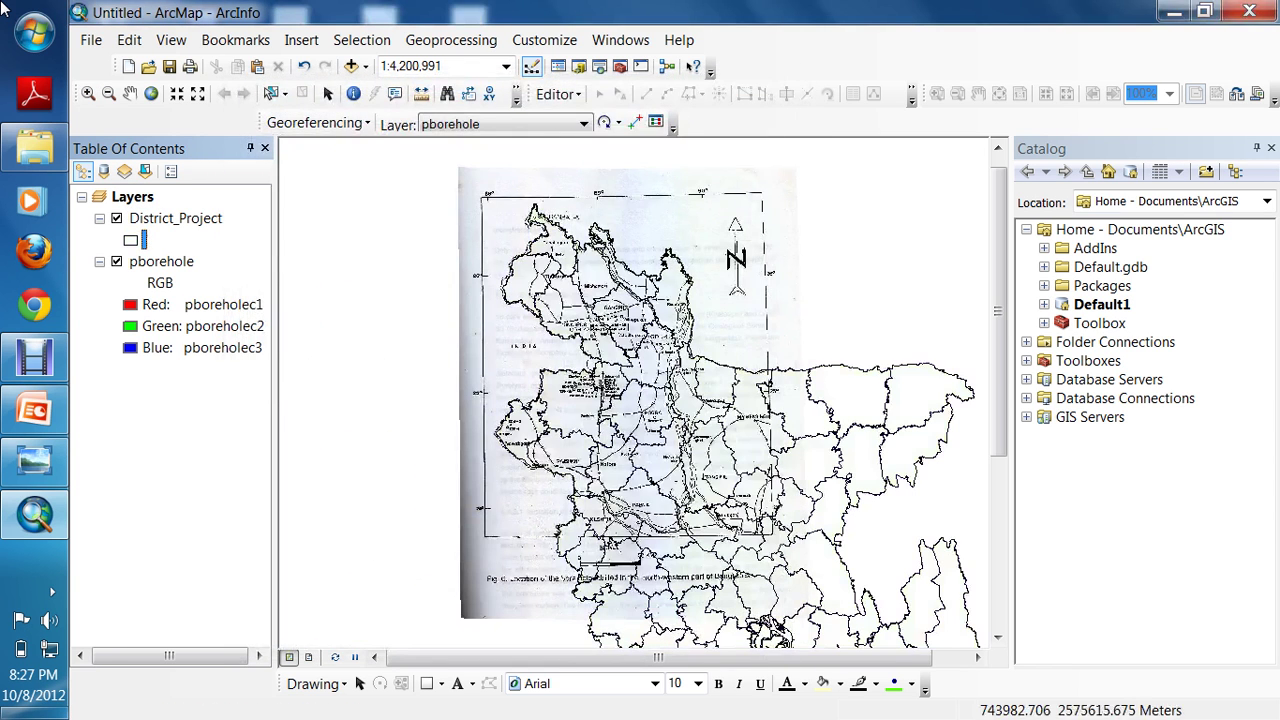
click(130, 240)
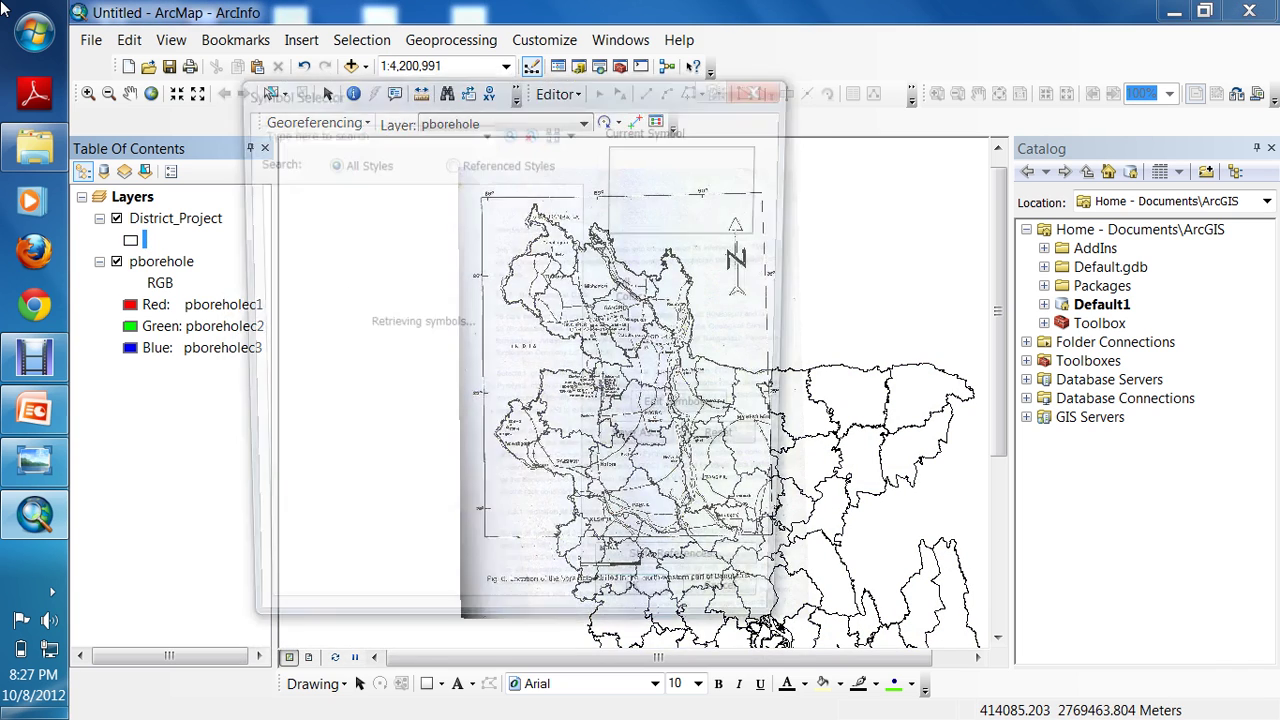
click(735, 362)
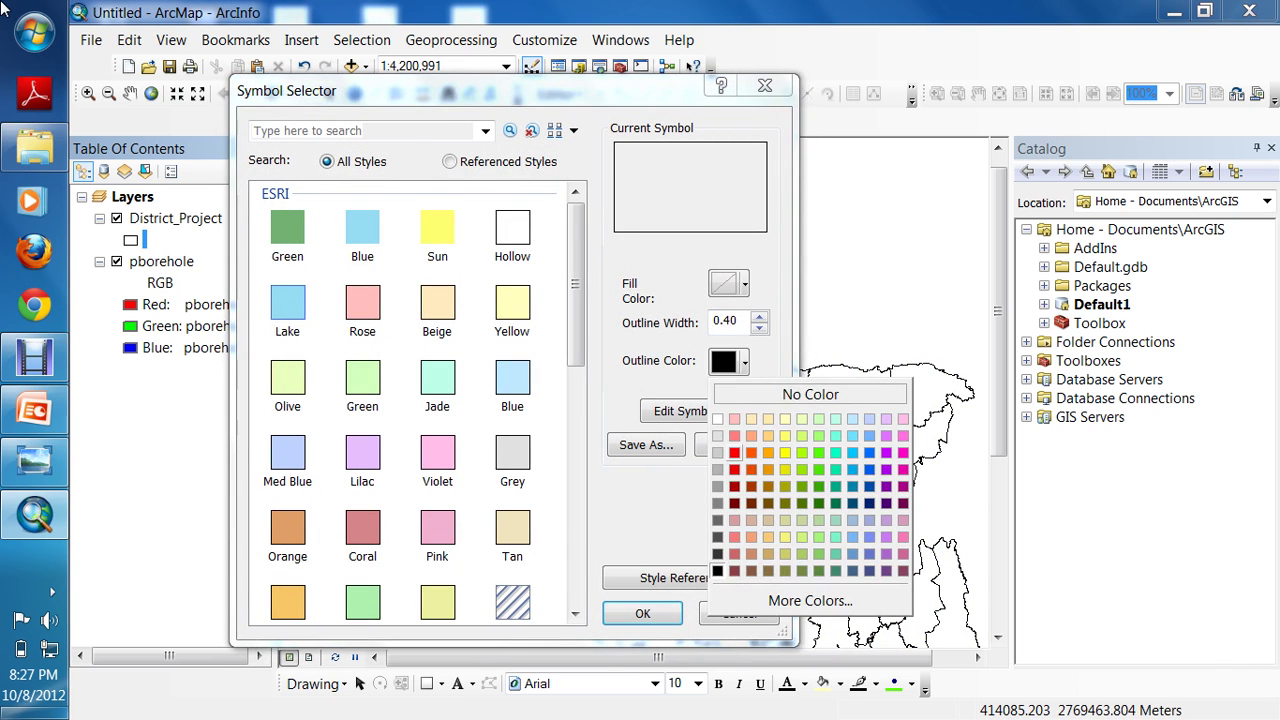
click(735, 461)
key(Return)
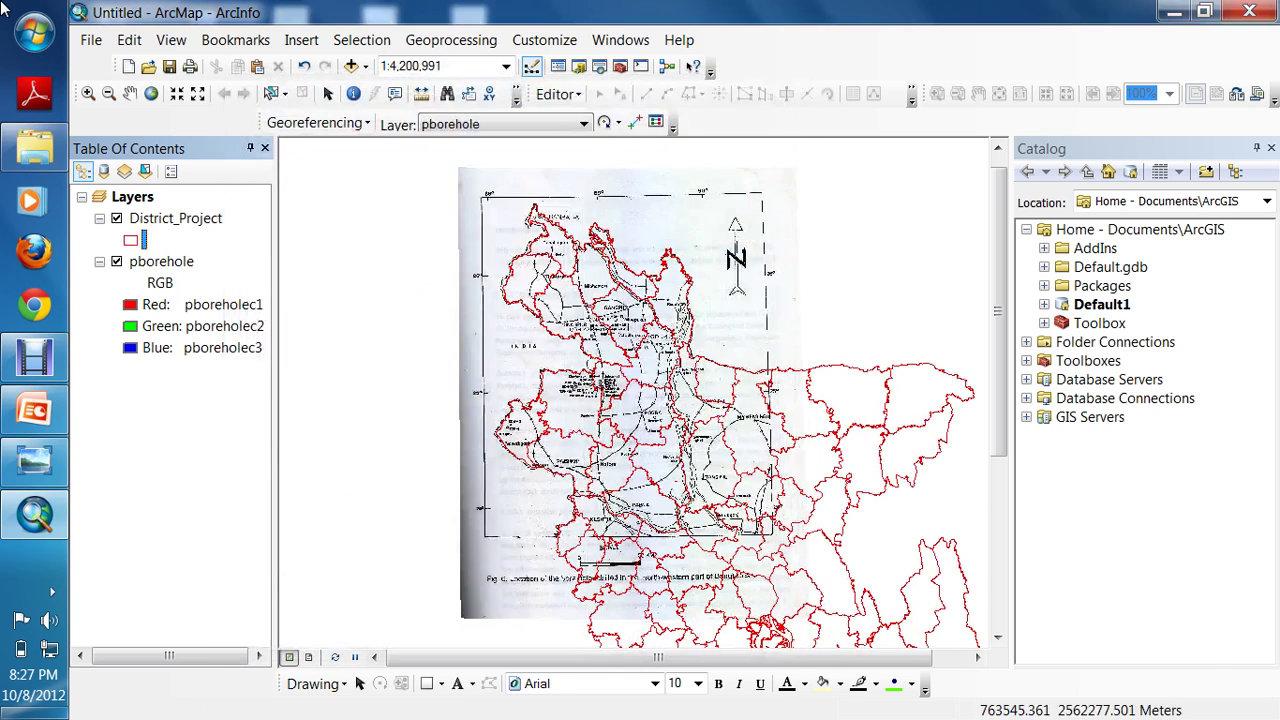
- Examine up close how the red district boundaries align with the borders on the northern part of the borehole map
click(88, 93)
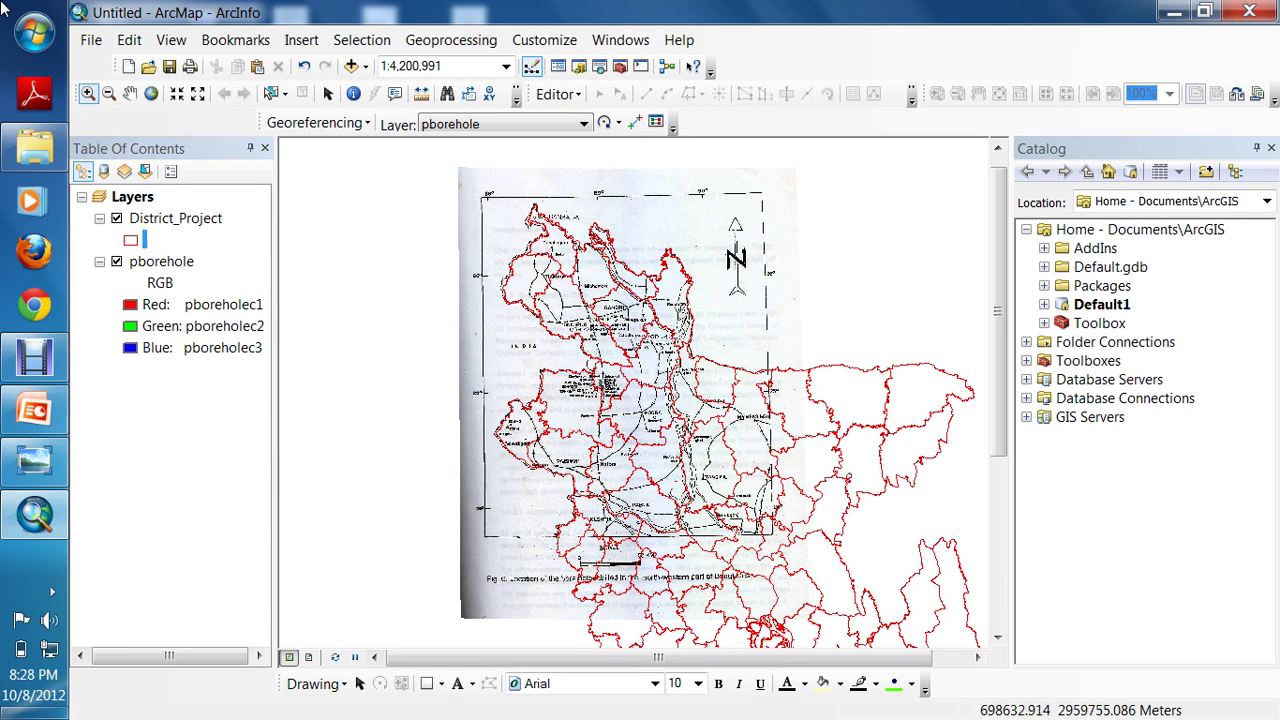
drag(456, 183, 858, 472)
drag(475, 210, 837, 526)
drag(496, 216, 912, 648)
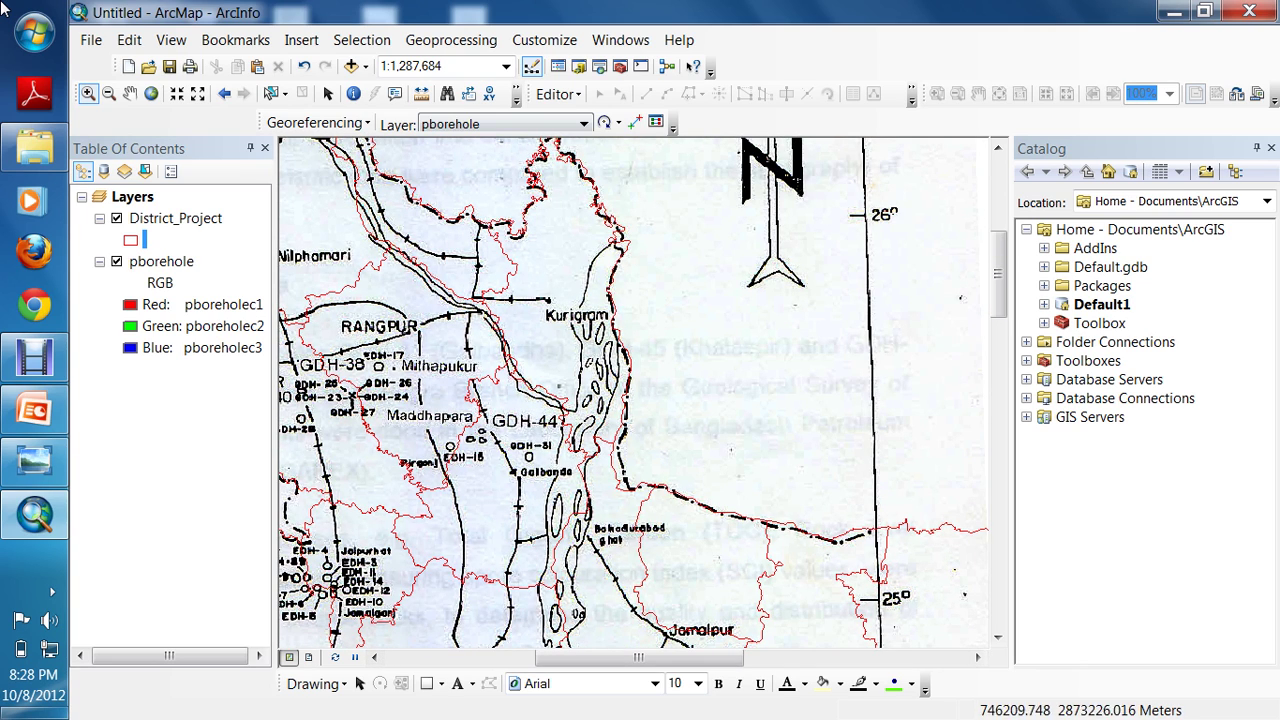
click(130, 93)
mouse_move(355, 168)
mouse_down()
mouse_move(598, 300)
mouse_move(737, 356)
mouse_up()
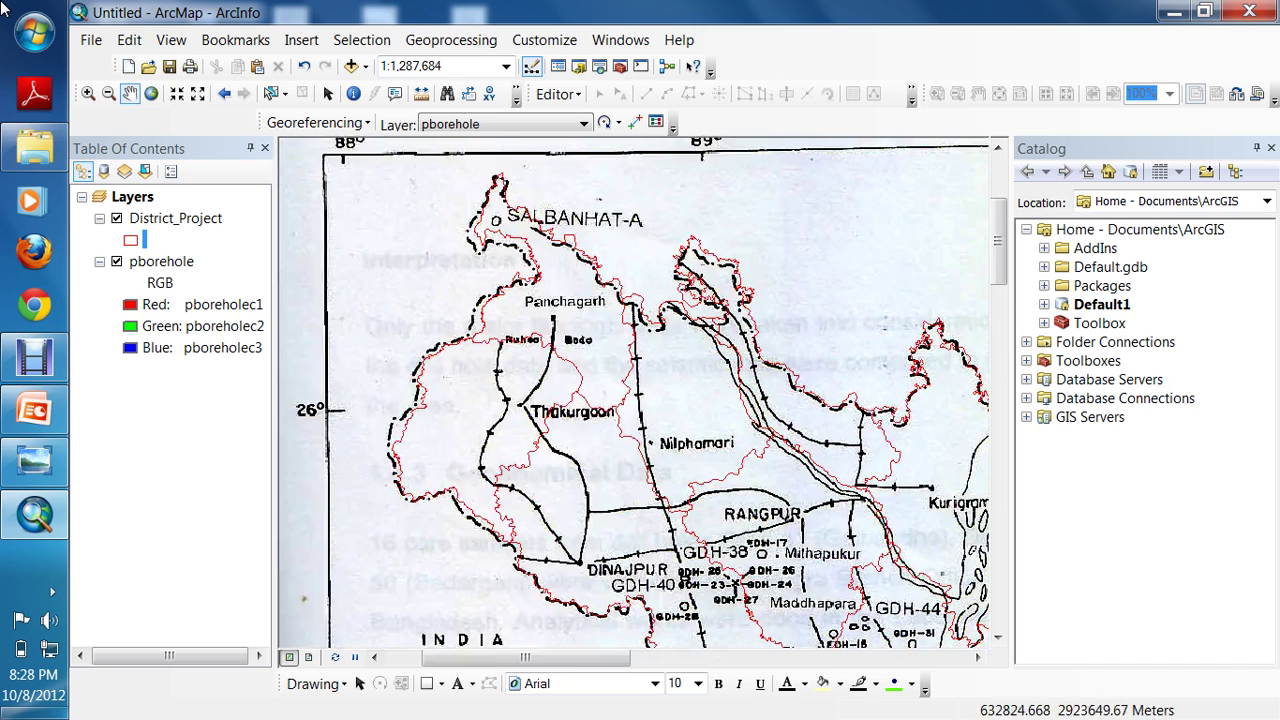
drag(543, 455, 553, 405)
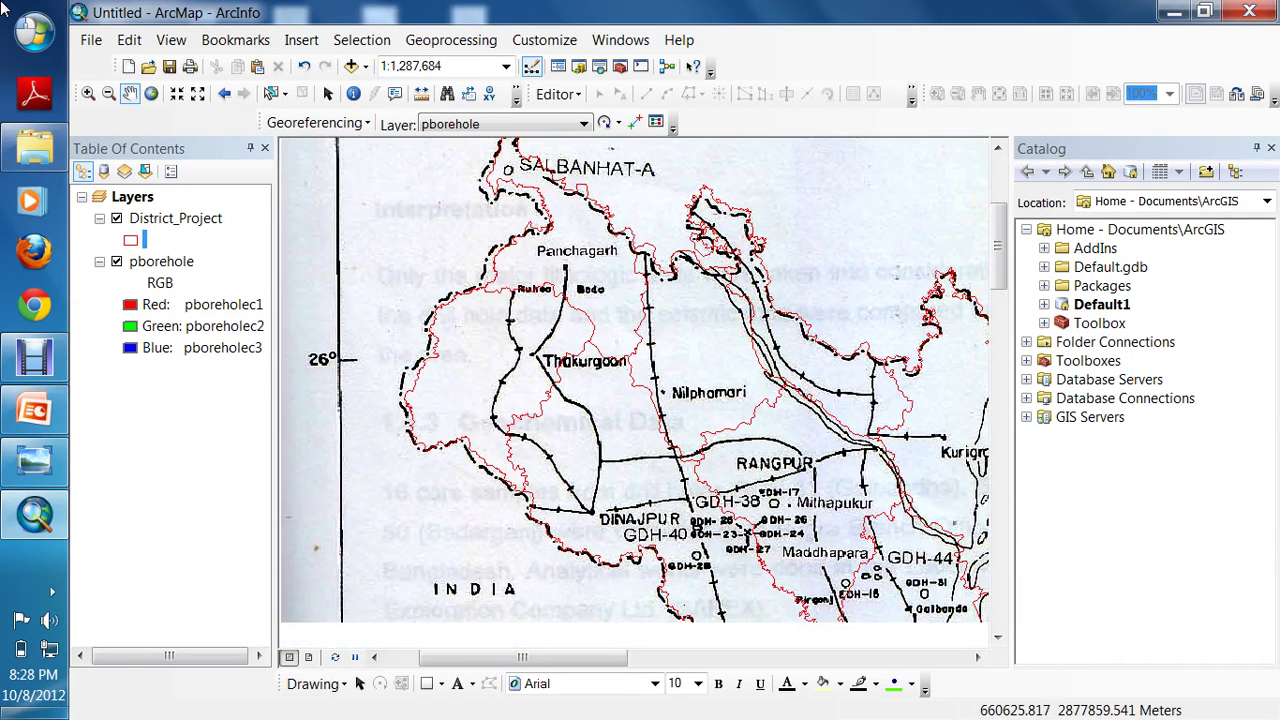
mouse_move(581, 506)
mouse_down()
mouse_move(547, 328)
mouse_move(592, 315)
mouse_move(563, 451)
mouse_move(501, 606)
mouse_up()
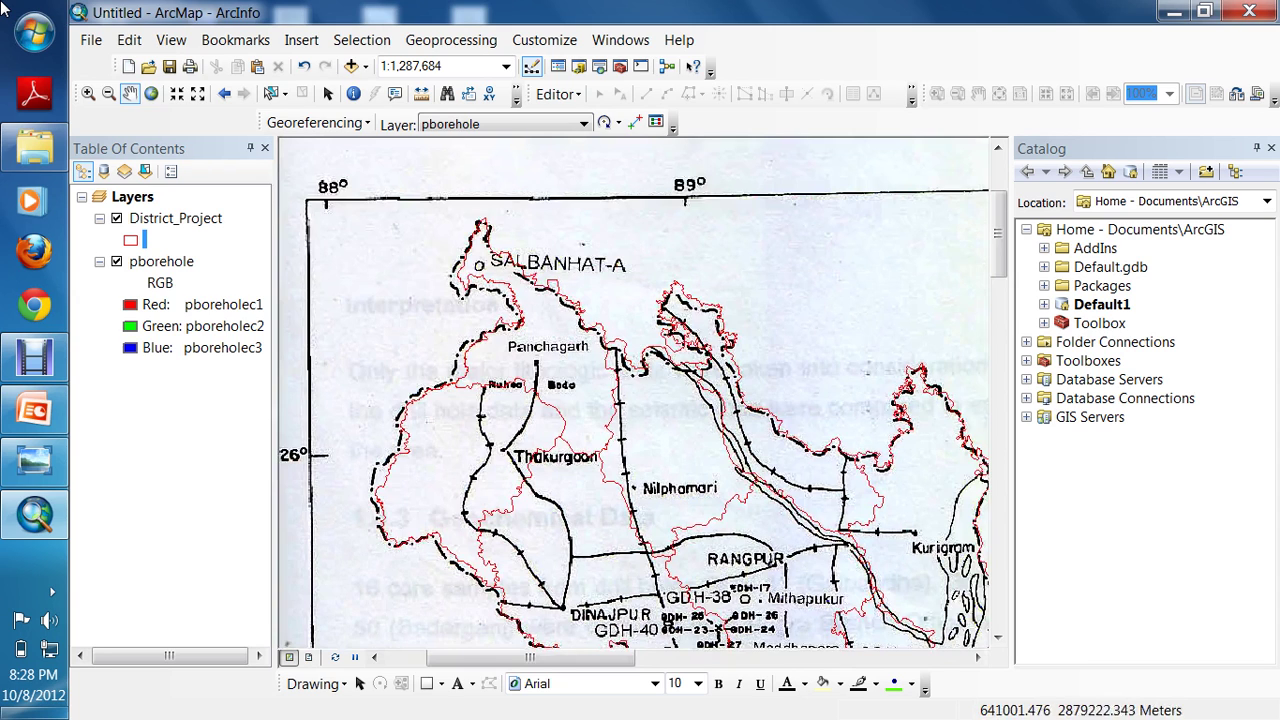
- View the district boundaries and the borehole map together at full extent
click(151, 93)
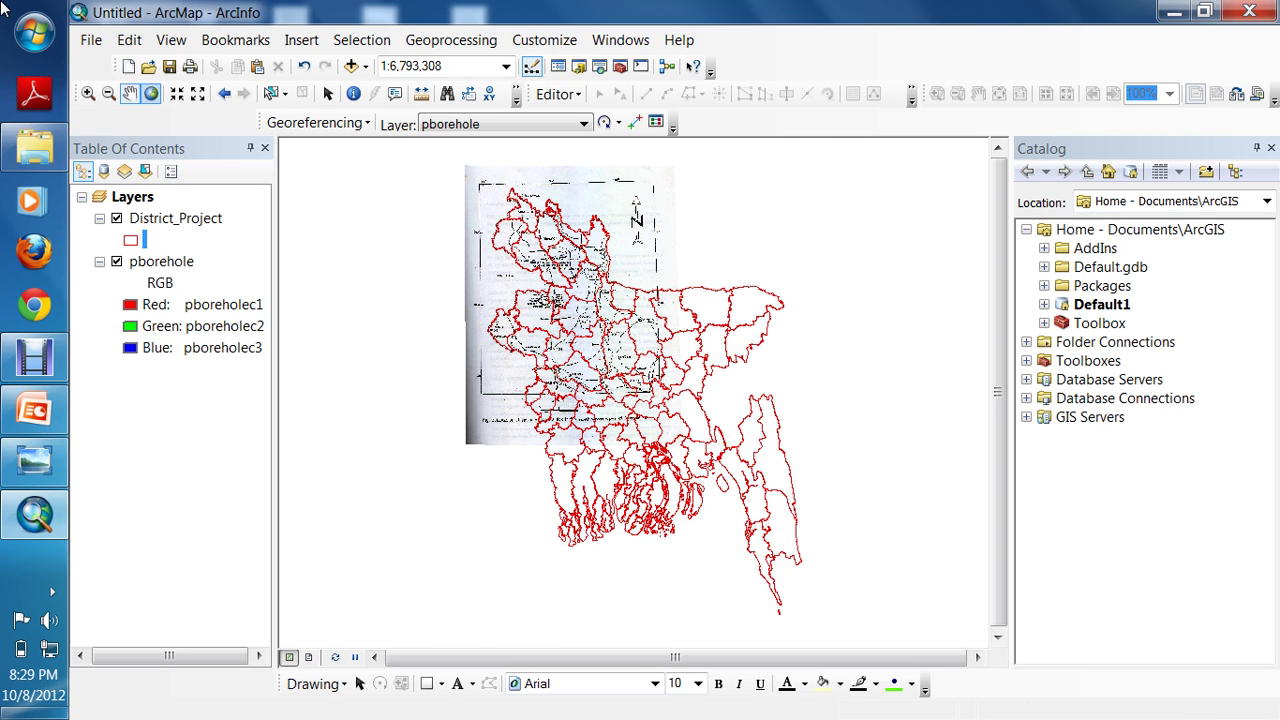
mouse_move(812, 255)
mouse_down()
mouse_move(800, 313)
mouse_move(844, 324)
mouse_move(829, 273)
mouse_up()
mouse_move(640, 300)
mouse_down()
mouse_move(647, 420)
mouse_move(628, 297)
mouse_up()
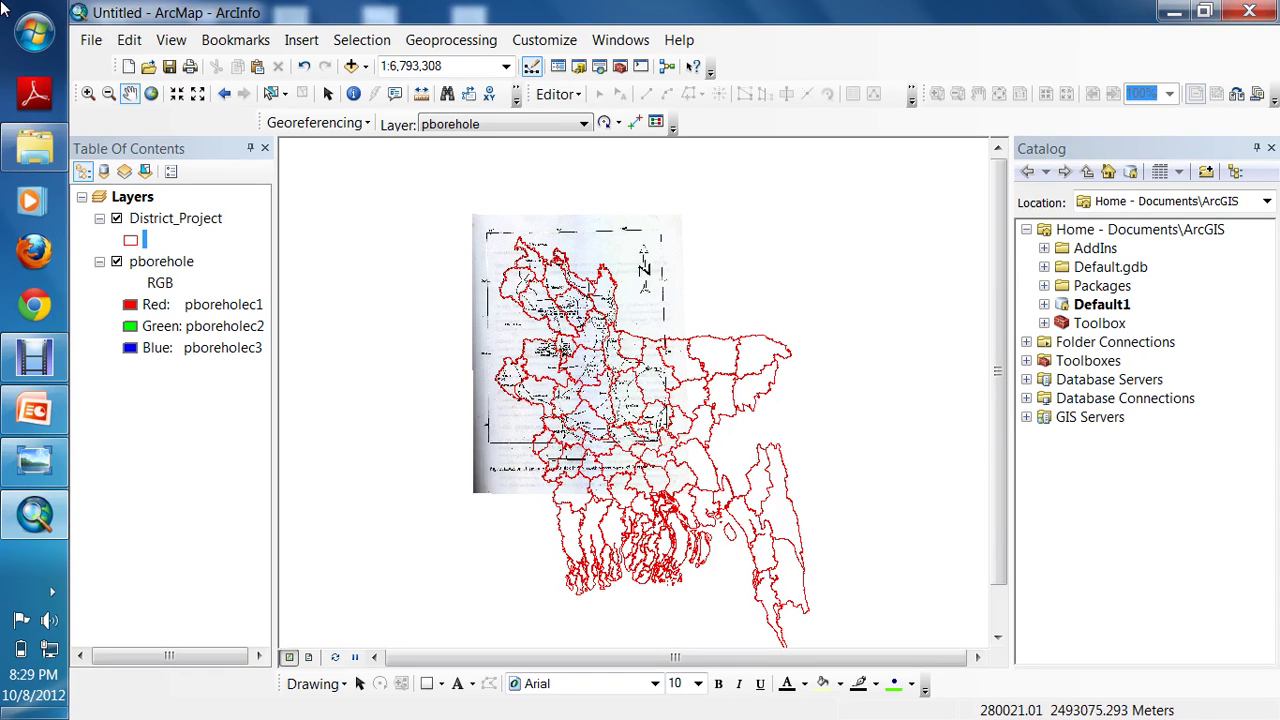
click(34, 357)
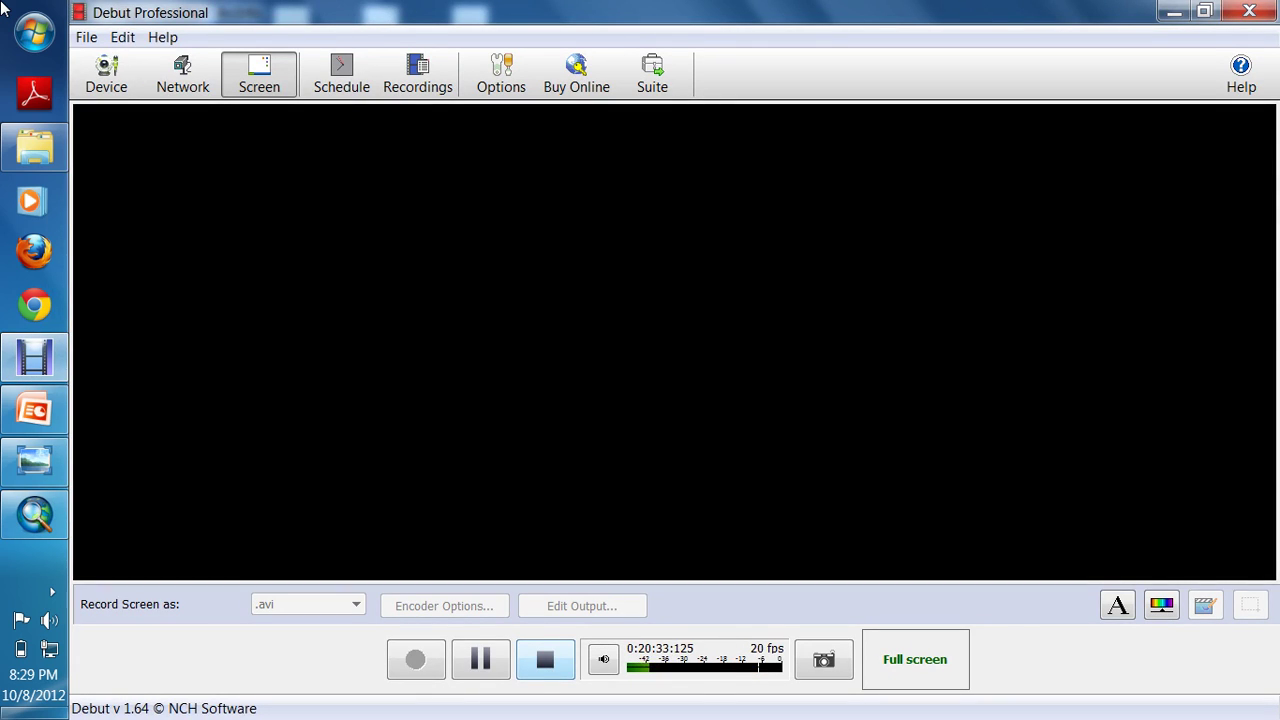